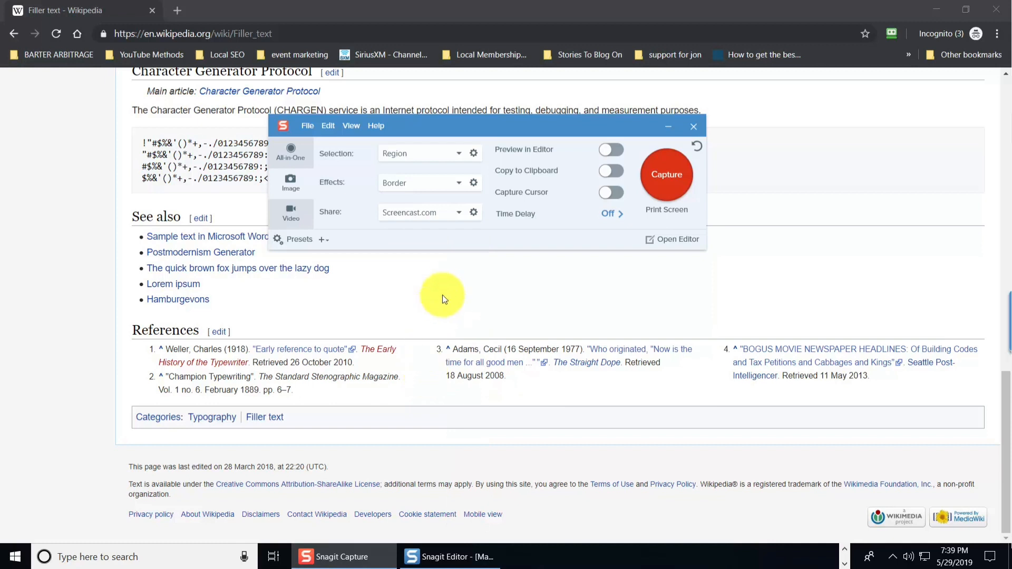
Step: Set the Screencast.com share options to prompt for a file name and put the URL with thumbnail on the clipboard
{"action": "left_click", "coordinate": [473, 212]}
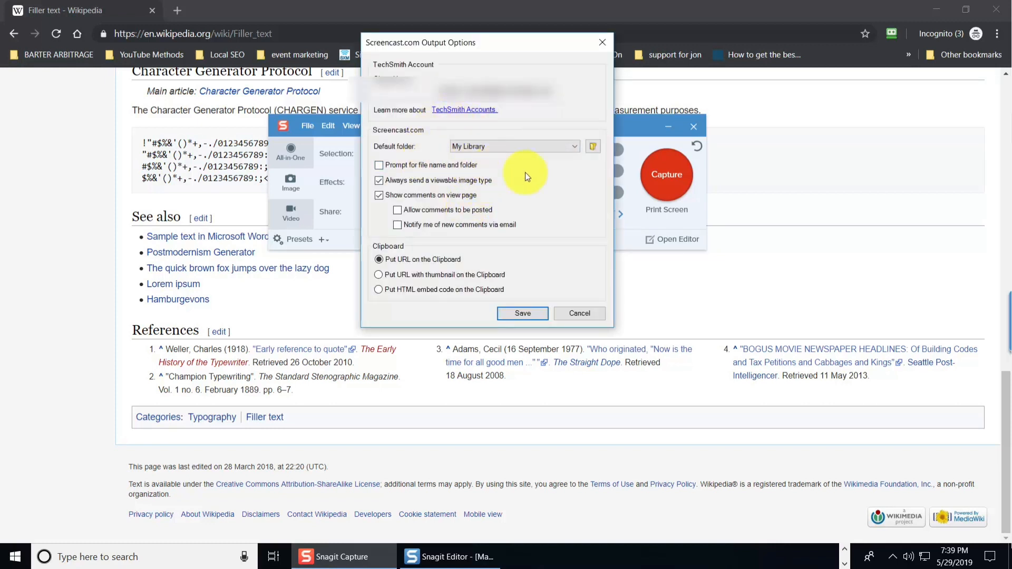
{"action": "left_click", "coordinate": [379, 165]}
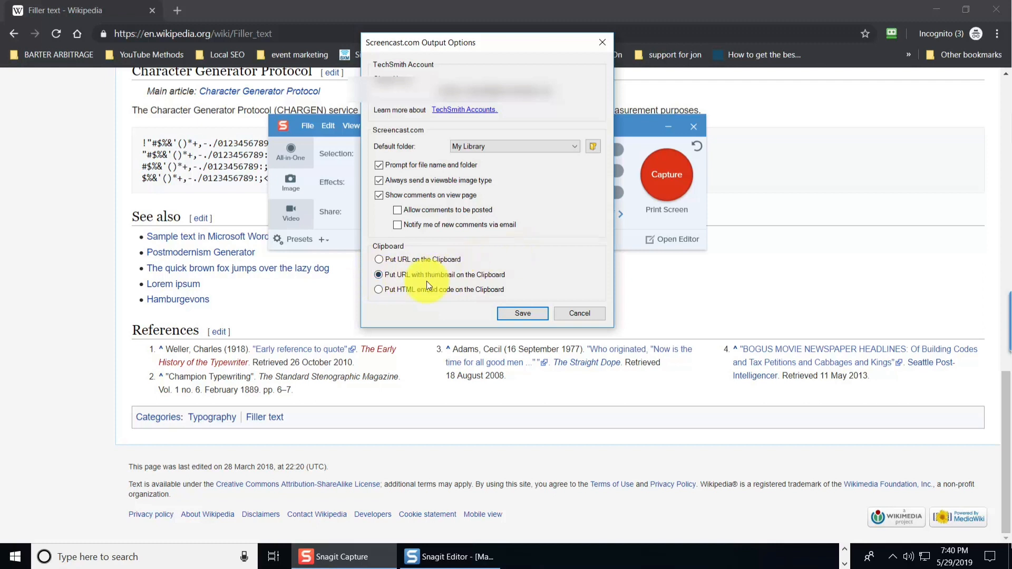
{"action": "left_click", "coordinate": [514, 317]}
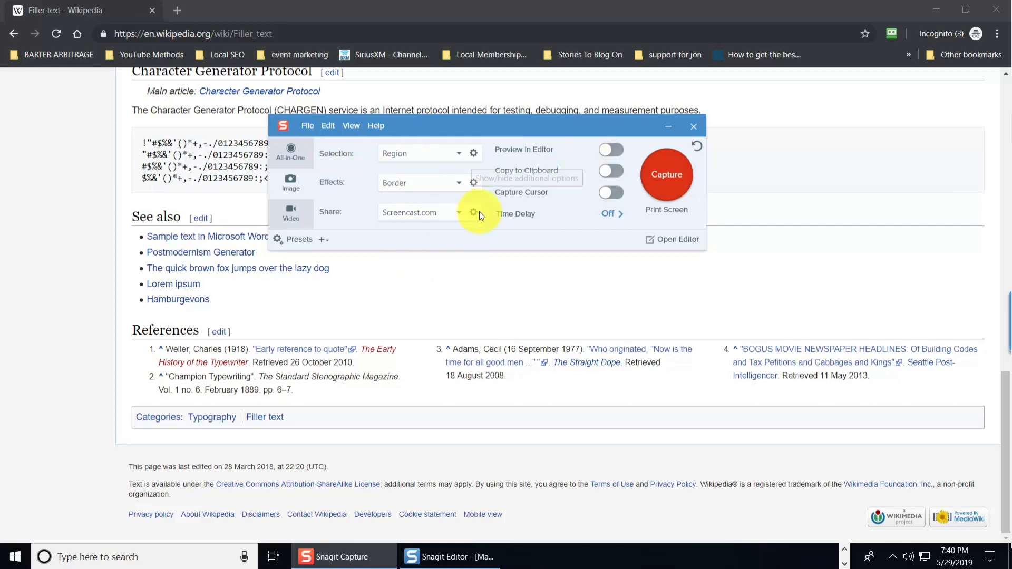
Step: Capture a region of the Wikipedia page and name the capture "tutorial videos"
{"action": "left_click", "coordinate": [667, 173]}
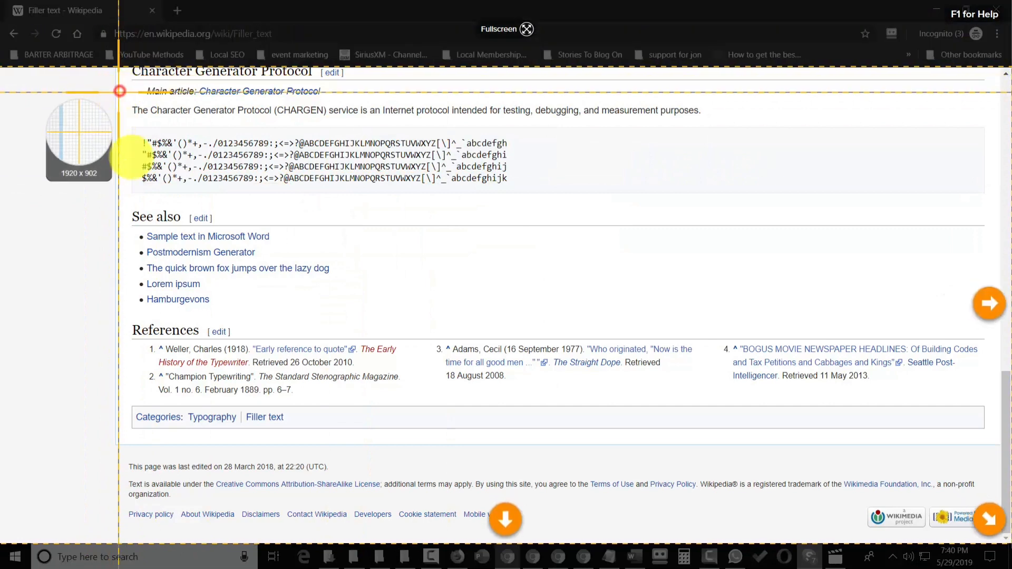
{"action": "left_click_drag", "start_coordinate": [119, 91], "coordinate": [712, 316]}
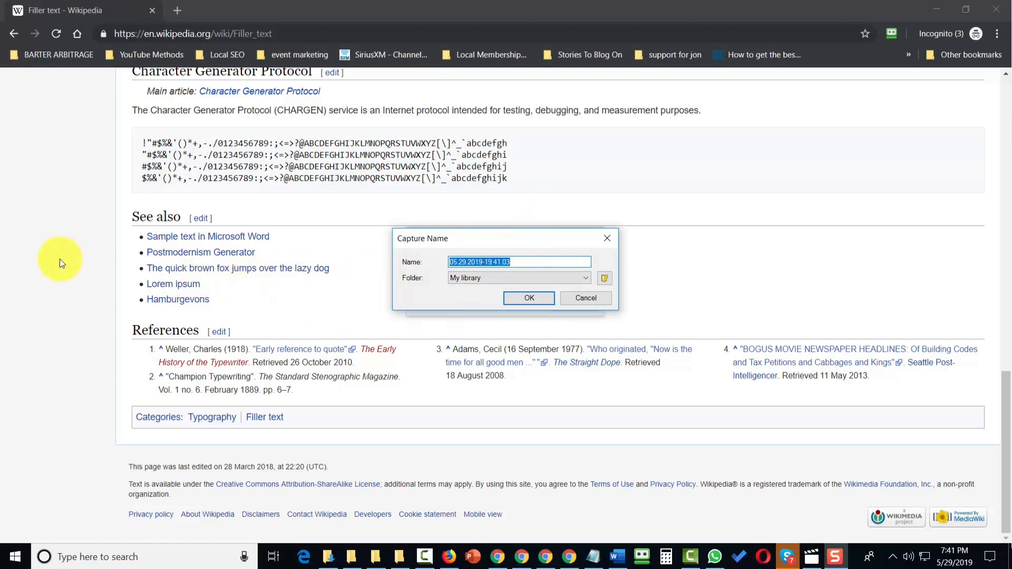
{"action": "type", "text": "tutorial videos"}
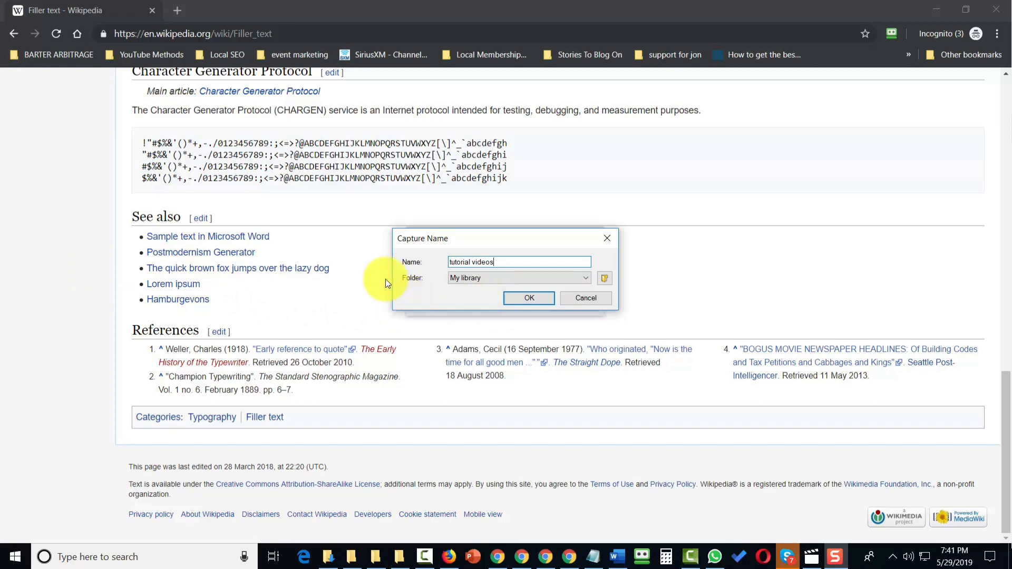
{"action": "key", "text": "Return"}
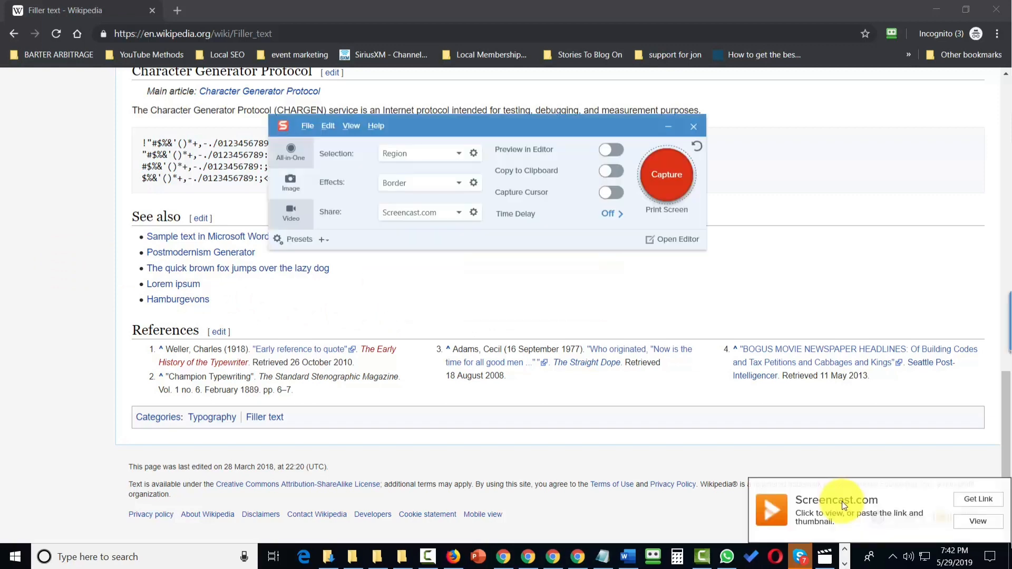
Step: Open the uploaded capture on Screencast.com and its sharing options
{"action": "left_click", "coordinate": [971, 509]}
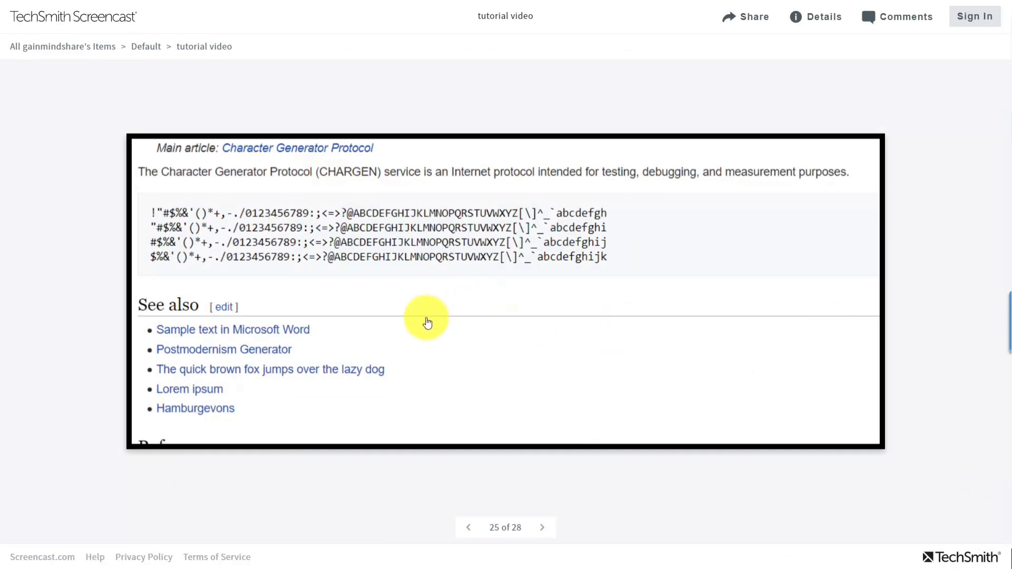
{"action": "left_click", "coordinate": [742, 31]}
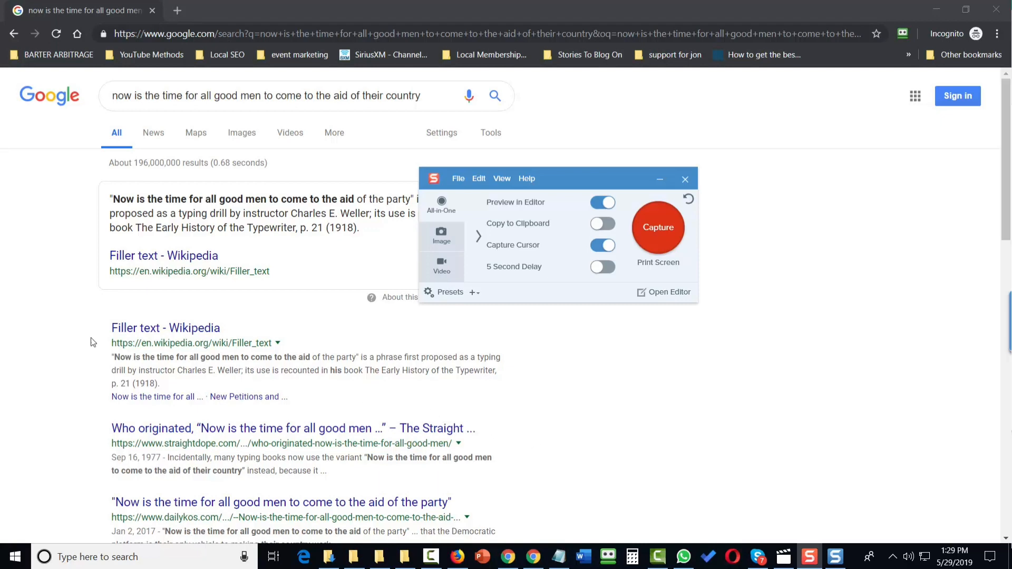
Step: Open the Filler text Wikipedia article and bring up the Snagit capture window
{"action": "left_click", "coordinate": [168, 342]}
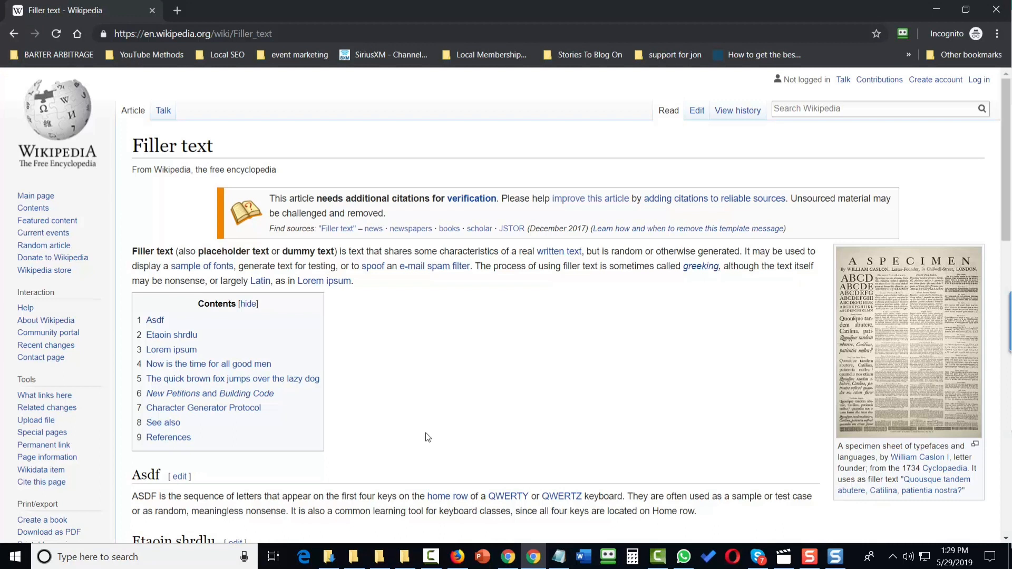
{"action": "left_click", "coordinate": [809, 557]}
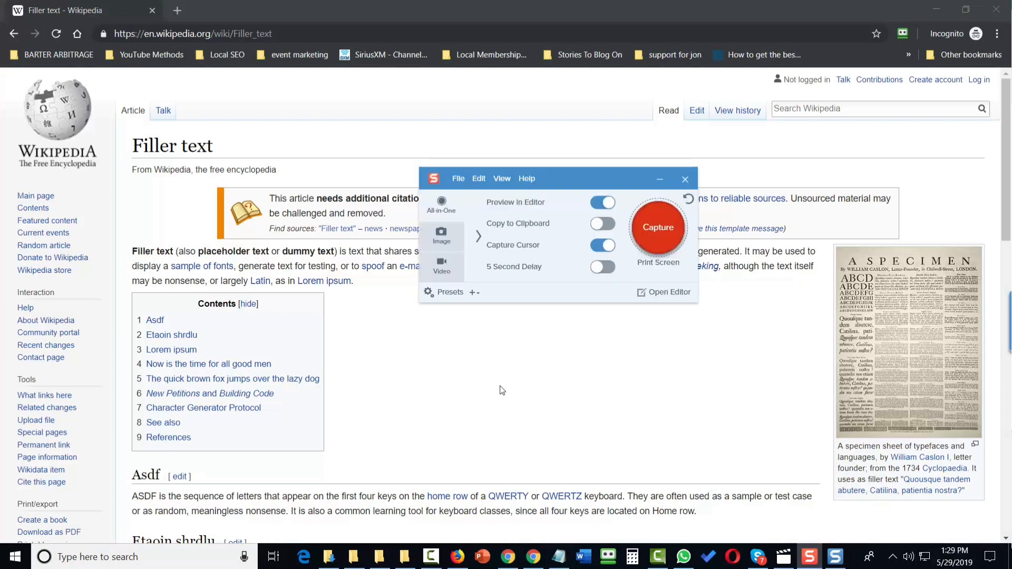
Step: Take a panoramic capture of an about 798 x 740 px region, scrolling down through the article before stopping
{"action": "left_click", "coordinate": [650, 227]}
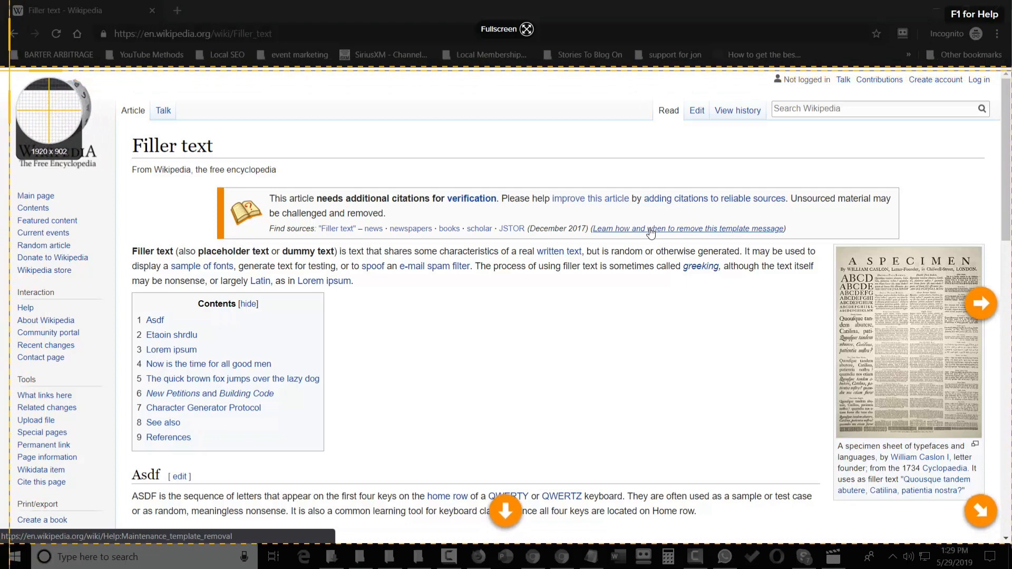
{"action": "left_click_drag", "start_coordinate": [6, 74], "coordinate": [427, 466]}
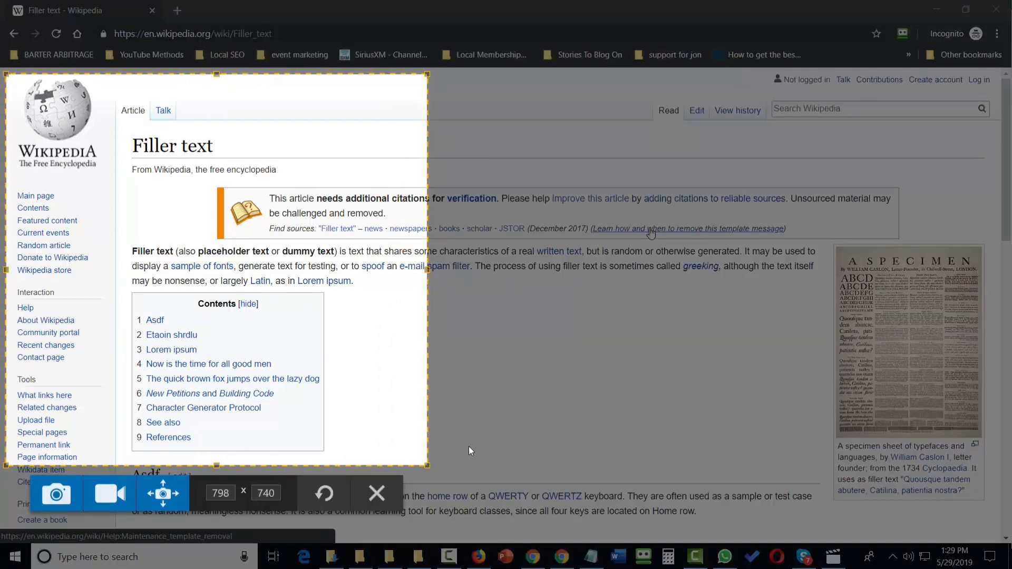
{"action": "left_click", "coordinate": [159, 497]}
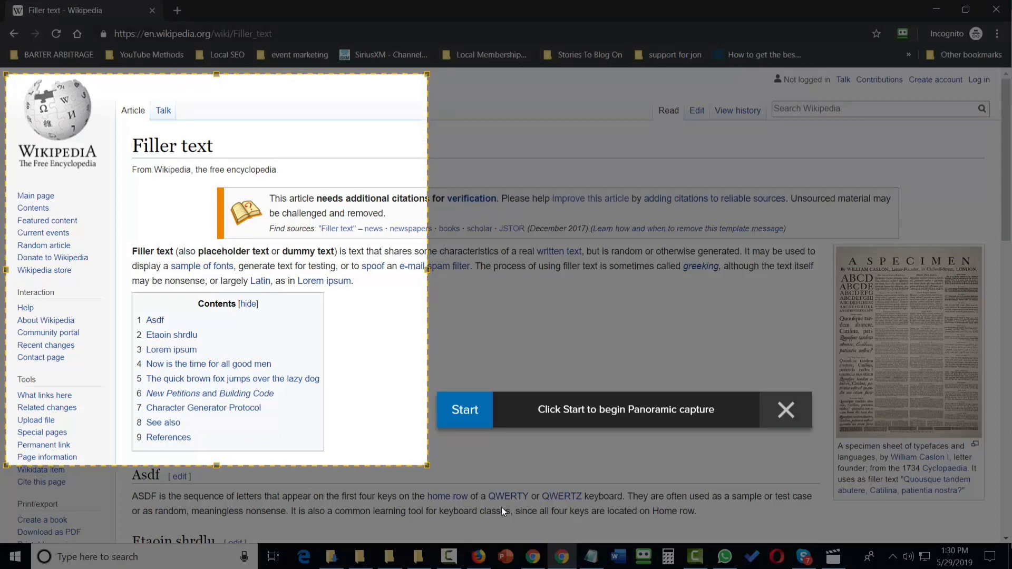
{"action": "left_click", "coordinate": [461, 412]}
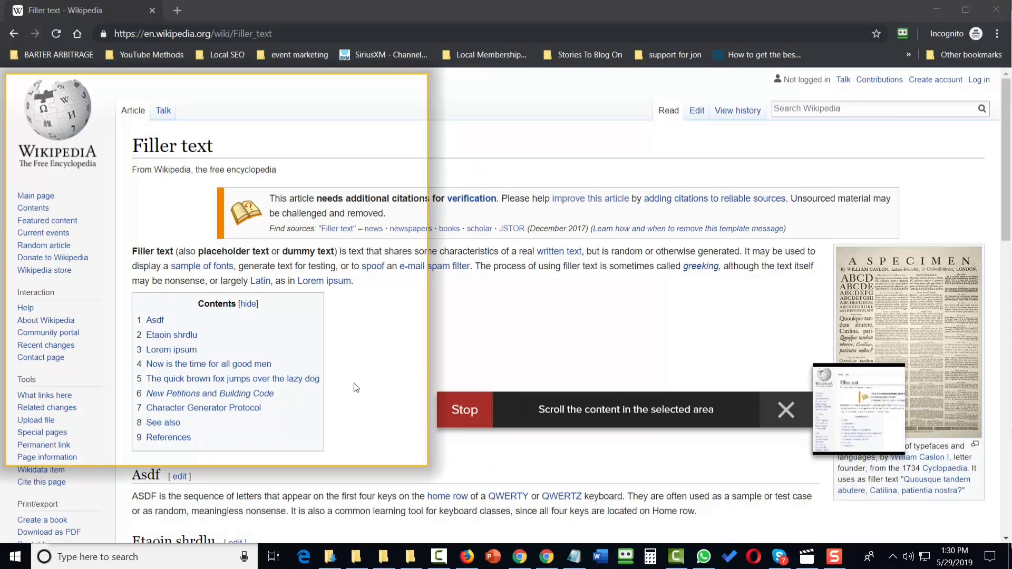
{"action": "scroll", "coordinate": [357, 388], "scroll_direction": "down", "scroll_amount": 5}
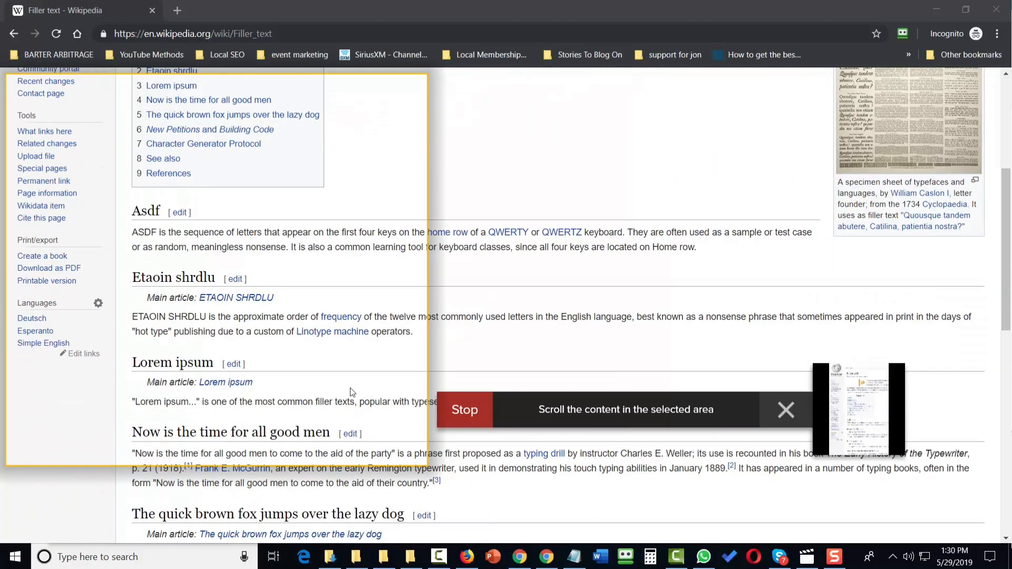
{"action": "scroll", "coordinate": [351, 392], "scroll_direction": "down", "scroll_amount": 6}
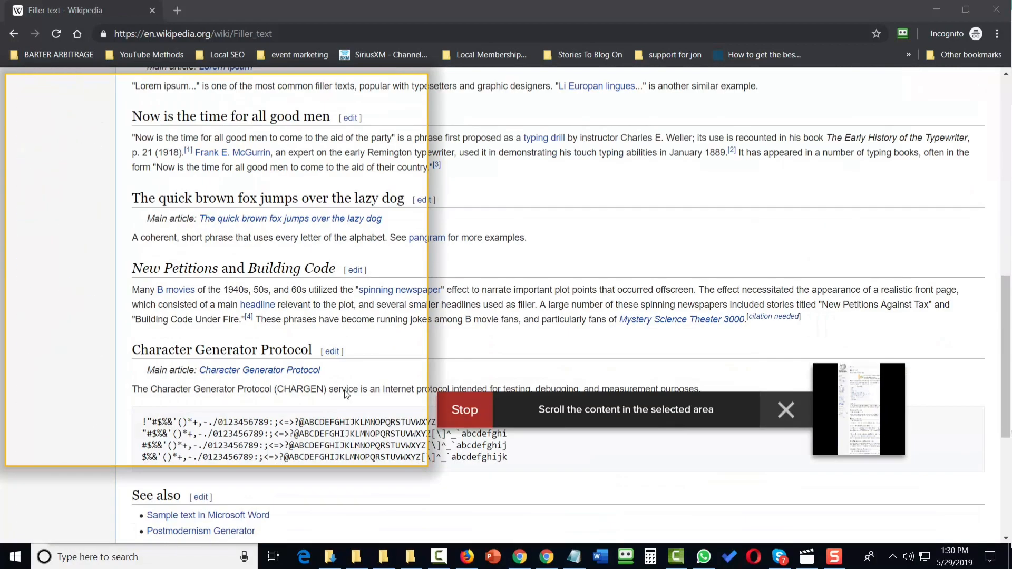
{"action": "scroll", "coordinate": [345, 394], "scroll_direction": "down", "scroll_amount": 5}
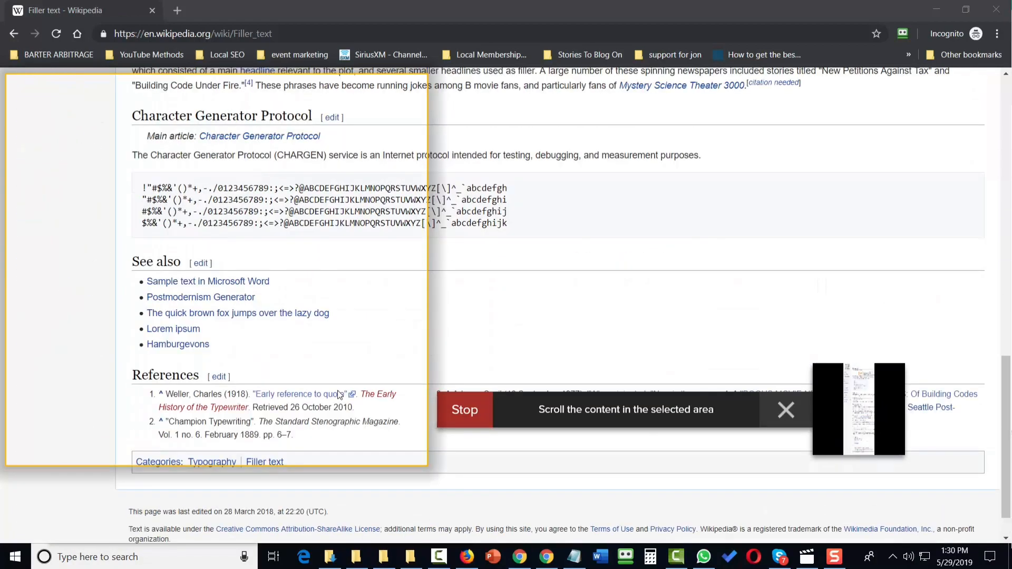
{"action": "scroll", "coordinate": [338, 394], "scroll_direction": "up", "scroll_amount": 3}
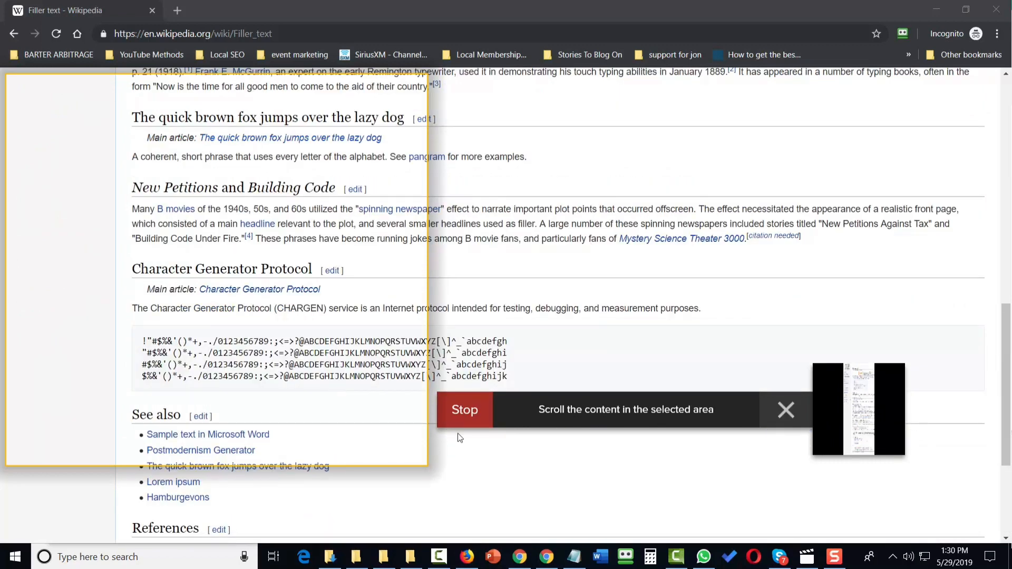
{"action": "left_click", "coordinate": [468, 411]}
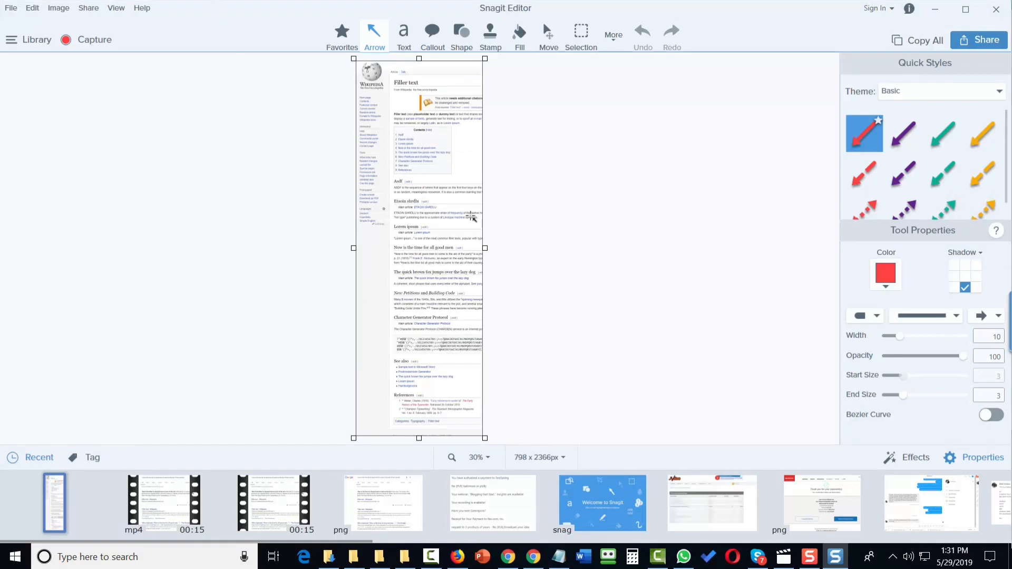
Step: Open the Snagit 2019 purchase page on the TechSmith website
{"action": "left_click", "coordinate": [10, 9]}
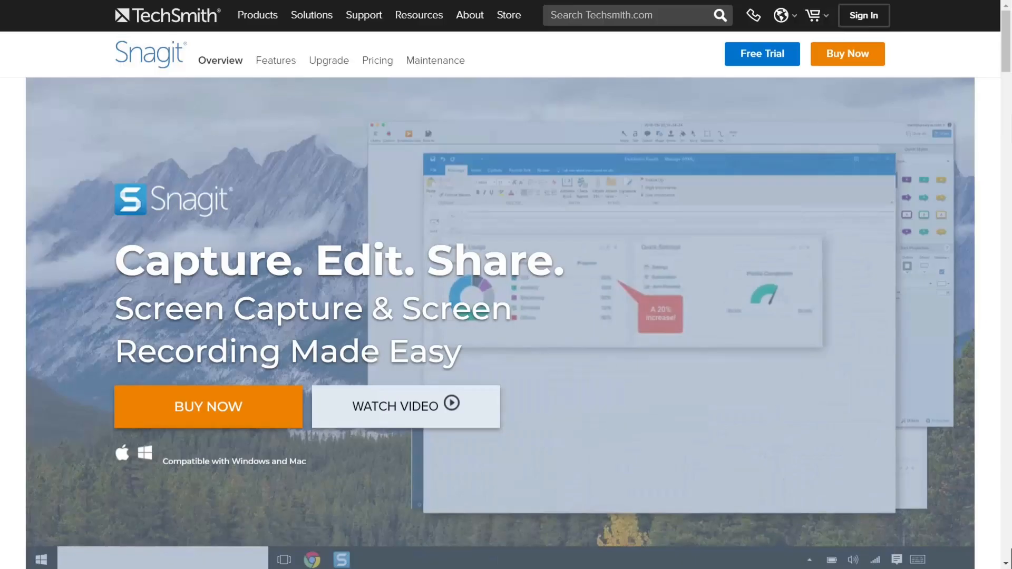
{"action": "left_click", "coordinate": [752, 58]}
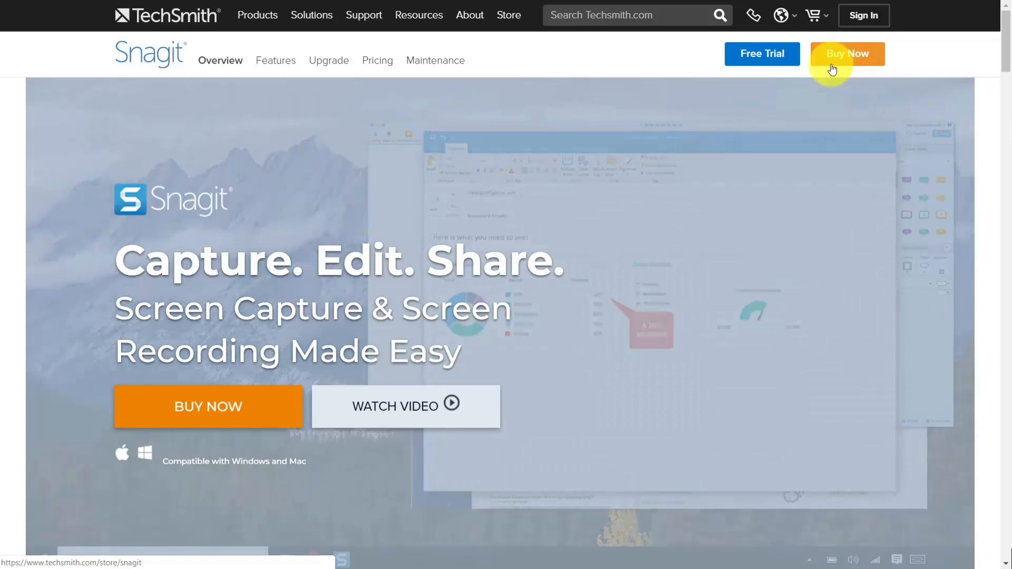
{"action": "left_click", "coordinate": [831, 68]}
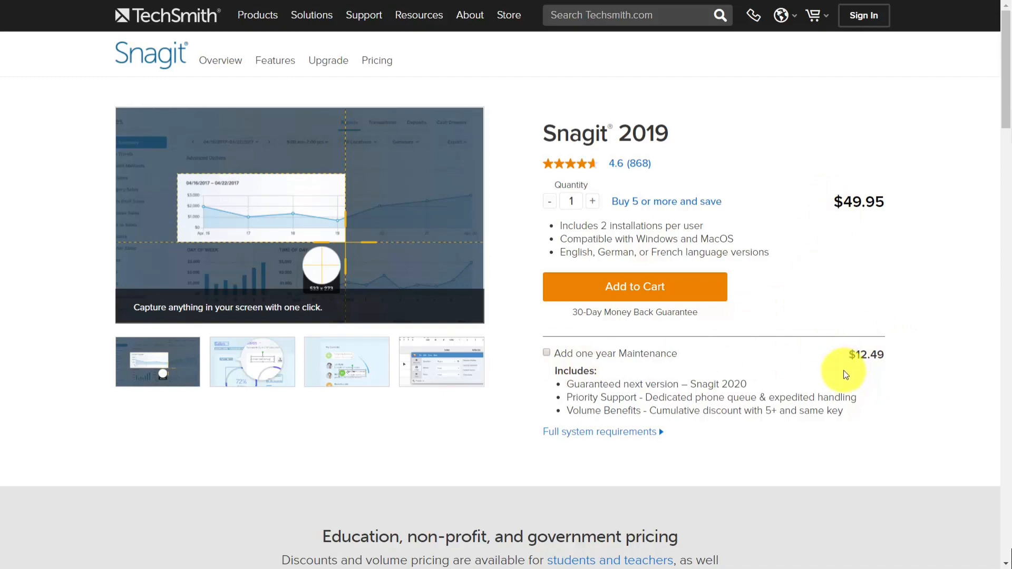
Step: Check for updates in the older Snagit and open the upgrade information page
{"action": "key", "text": "alt+Tab"}
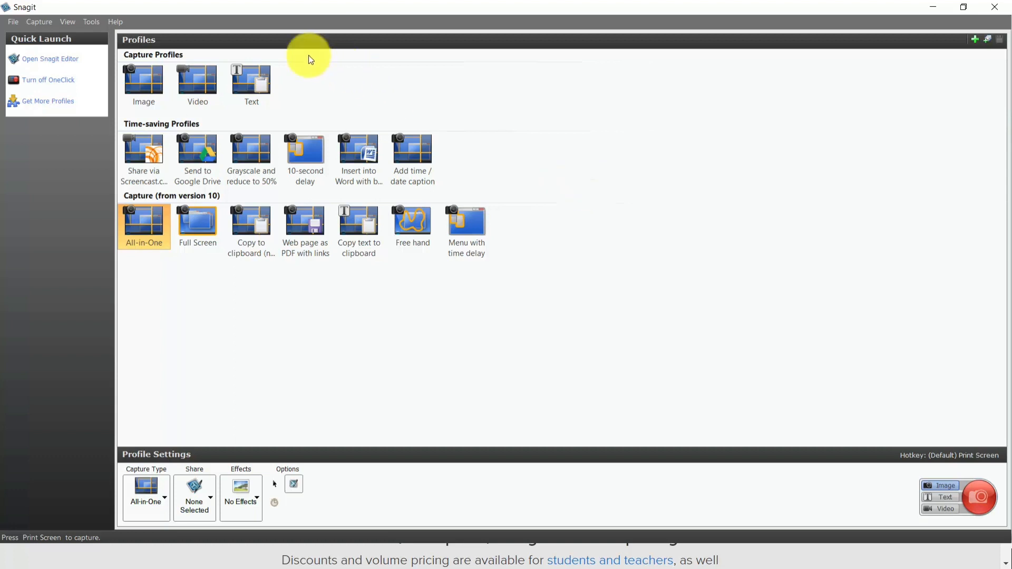
{"action": "left_click", "coordinate": [114, 22]}
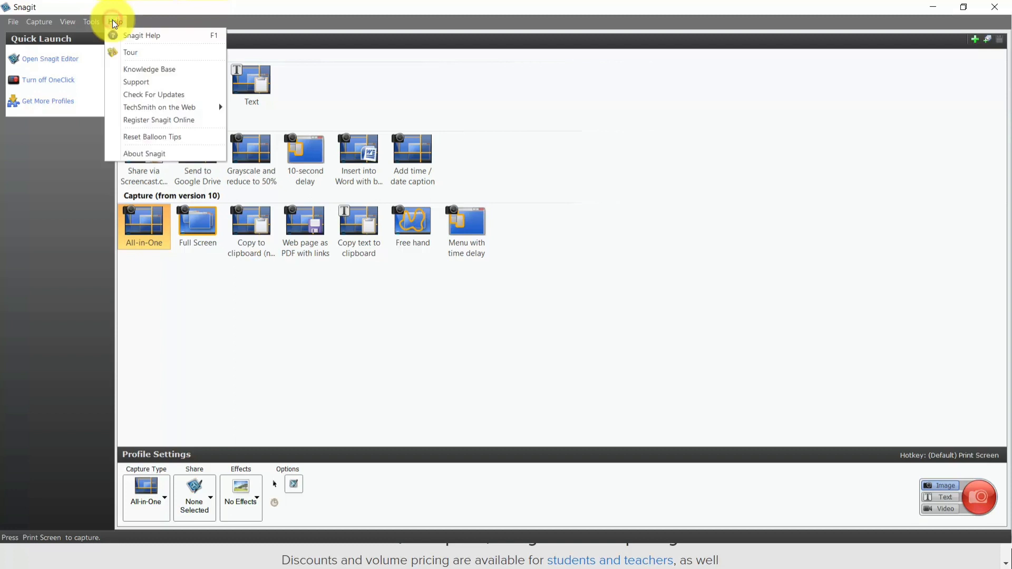
{"action": "left_click", "coordinate": [146, 100]}
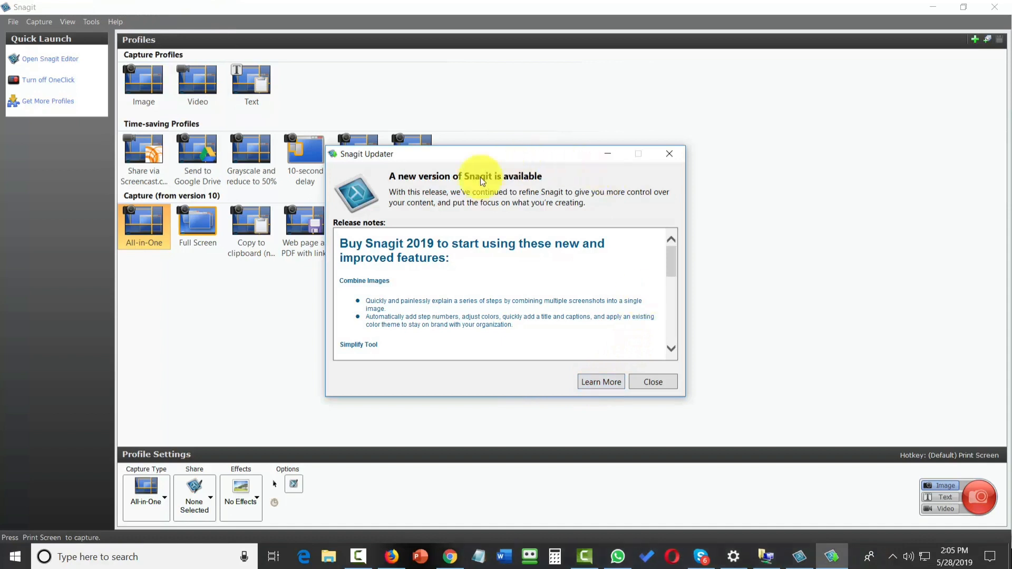
{"action": "left_click", "coordinate": [589, 383]}
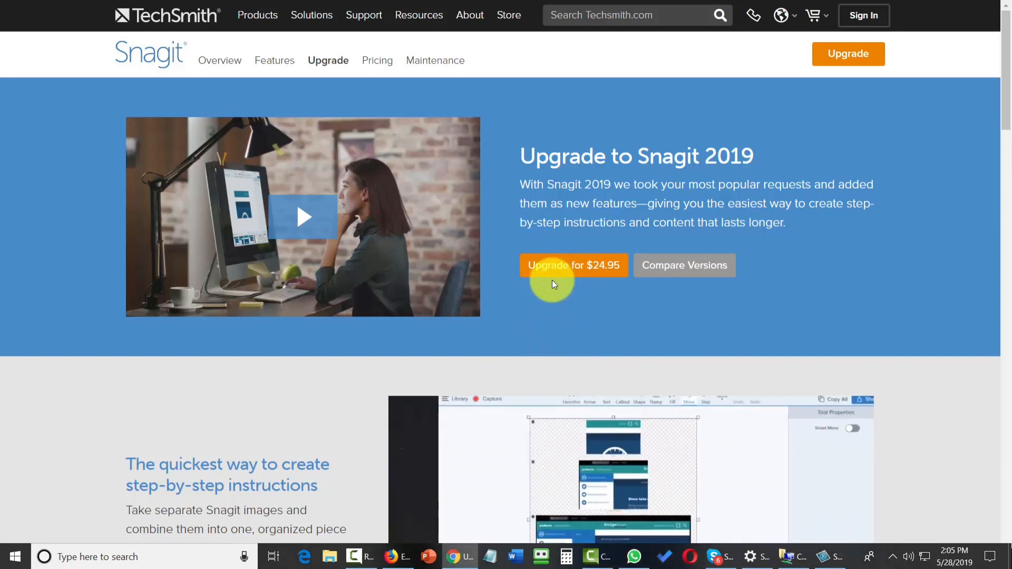
Step: Add the Snagit 2019 Upgrade with one year Maintenance to the cart and proceed to checkout
{"action": "left_click", "coordinate": [557, 266]}
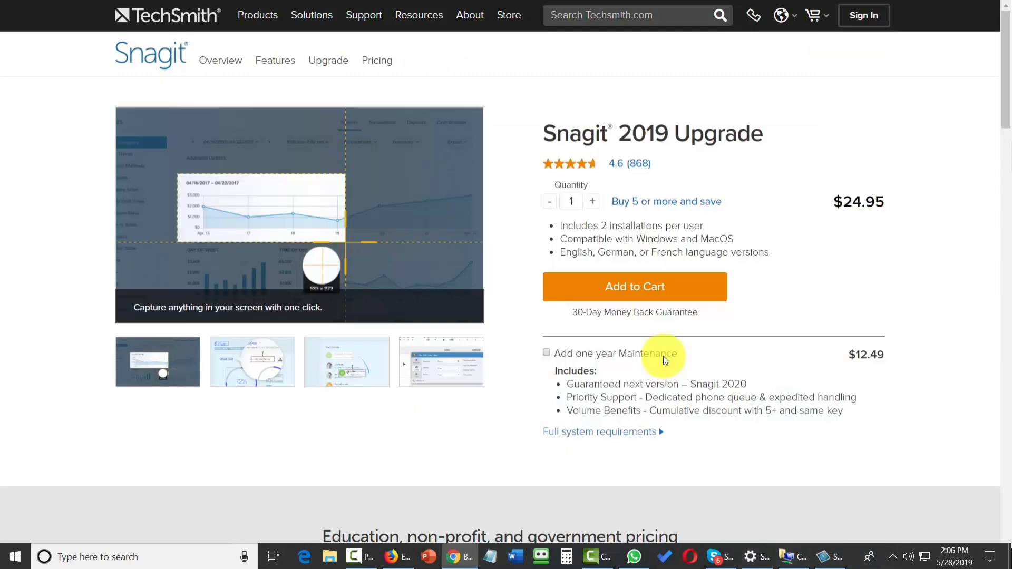
{"action": "left_click", "coordinate": [546, 353]}
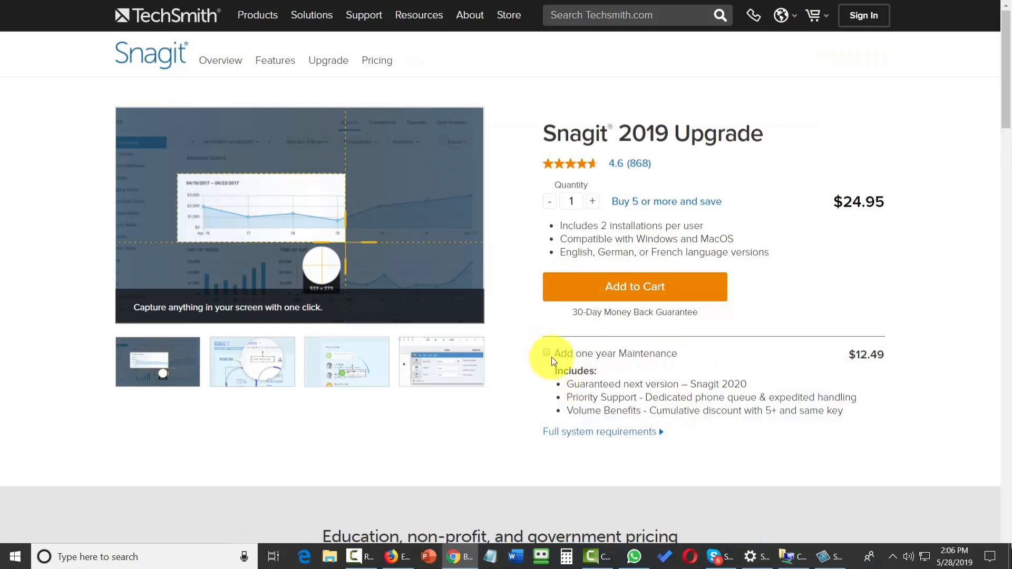
{"action": "left_click", "coordinate": [599, 298]}
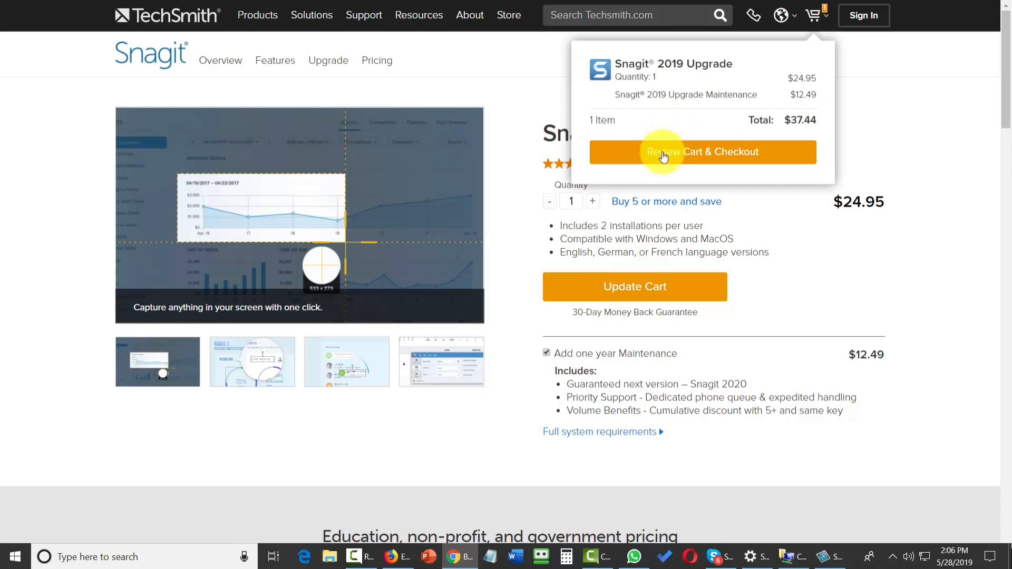
{"action": "left_click", "coordinate": [663, 156]}
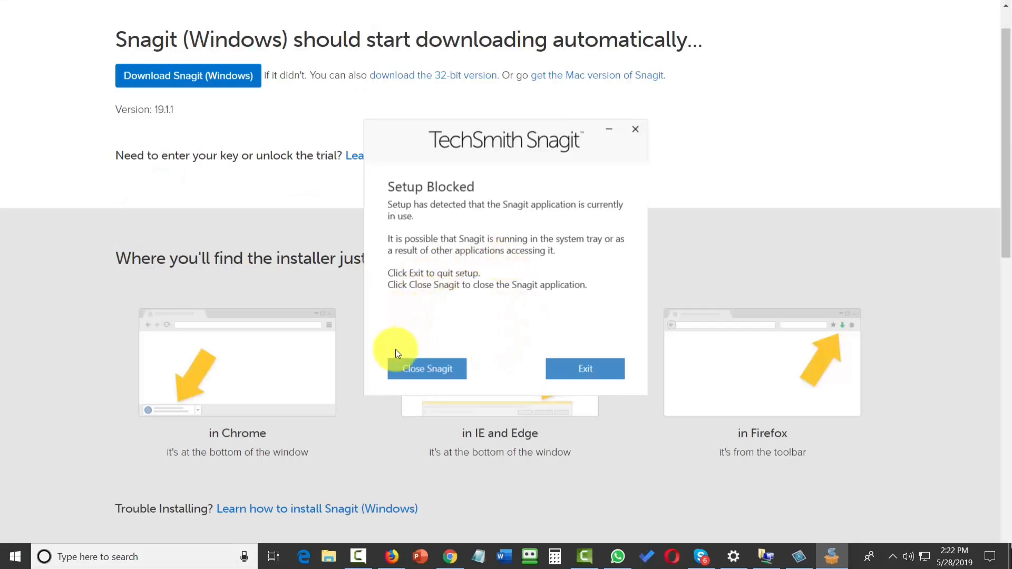
Step: Close the running Snagit, accept the license terms, and install Snagit 2019
{"action": "left_click", "coordinate": [429, 373]}
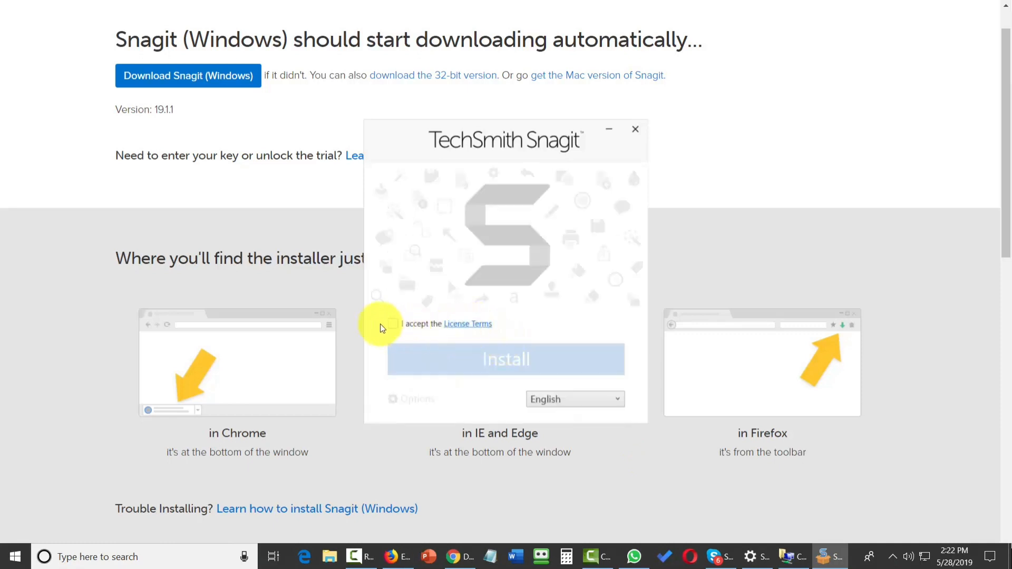
{"action": "left_click", "coordinate": [395, 323]}
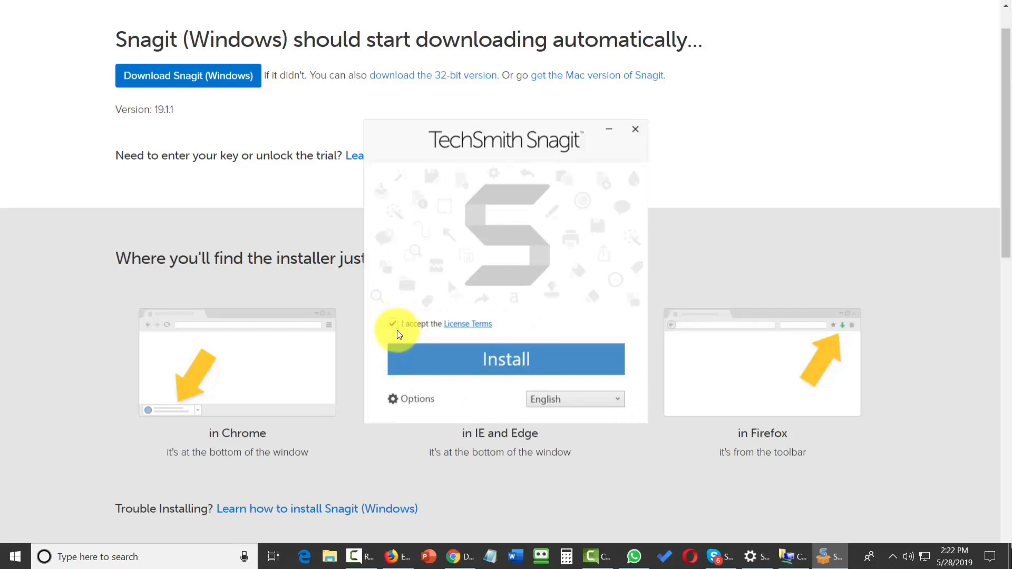
{"action": "left_click", "coordinate": [491, 366]}
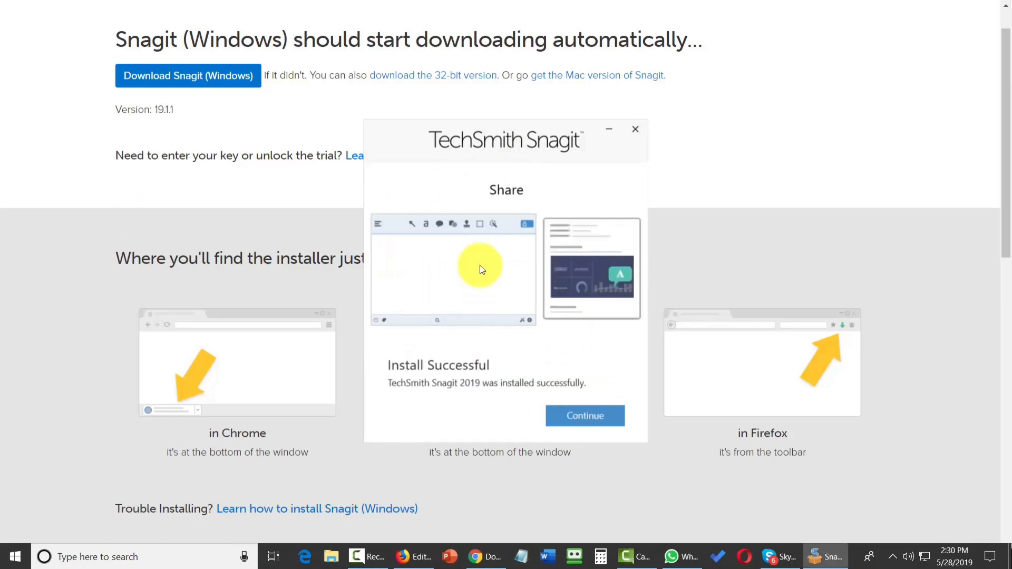
Step: Continue past the installation and choose to enter a software key
{"action": "left_click", "coordinate": [583, 417]}
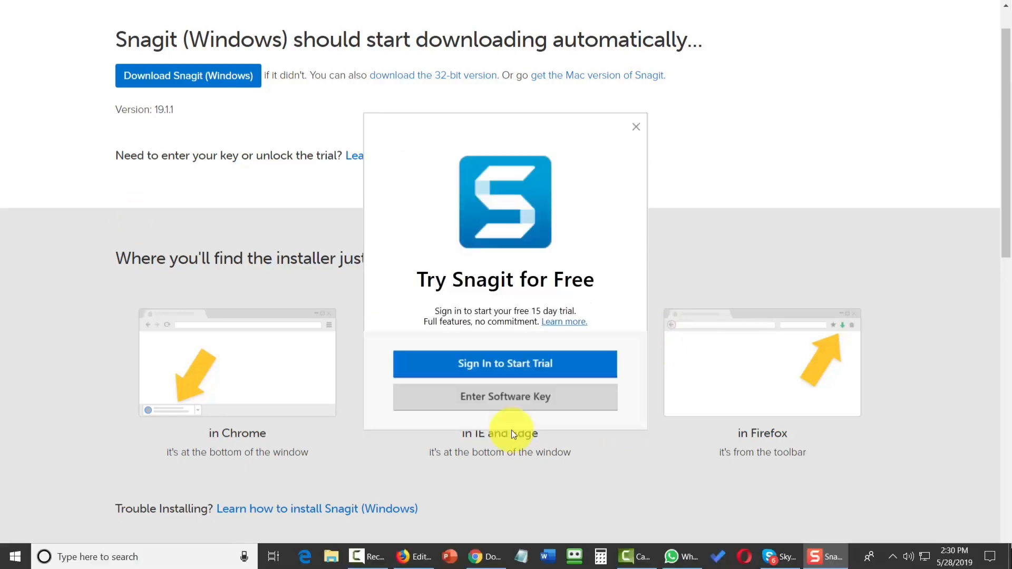
{"action": "left_click", "coordinate": [495, 401]}
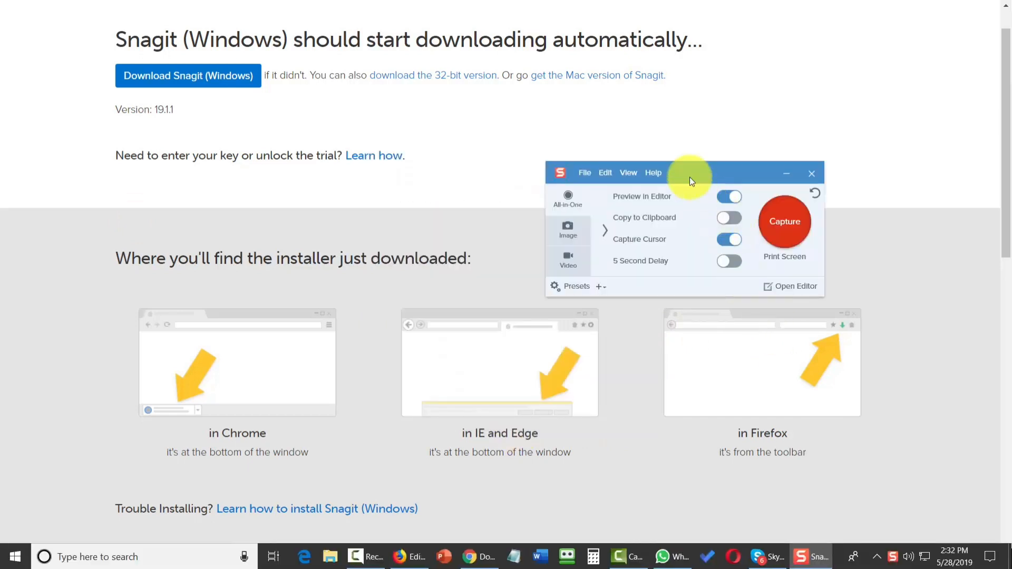
Step: Browse the Snagit overview page to review its capture, editing and sharing features
{"action": "left_click_drag", "start_coordinate": [690, 177], "coordinate": [827, 89]}
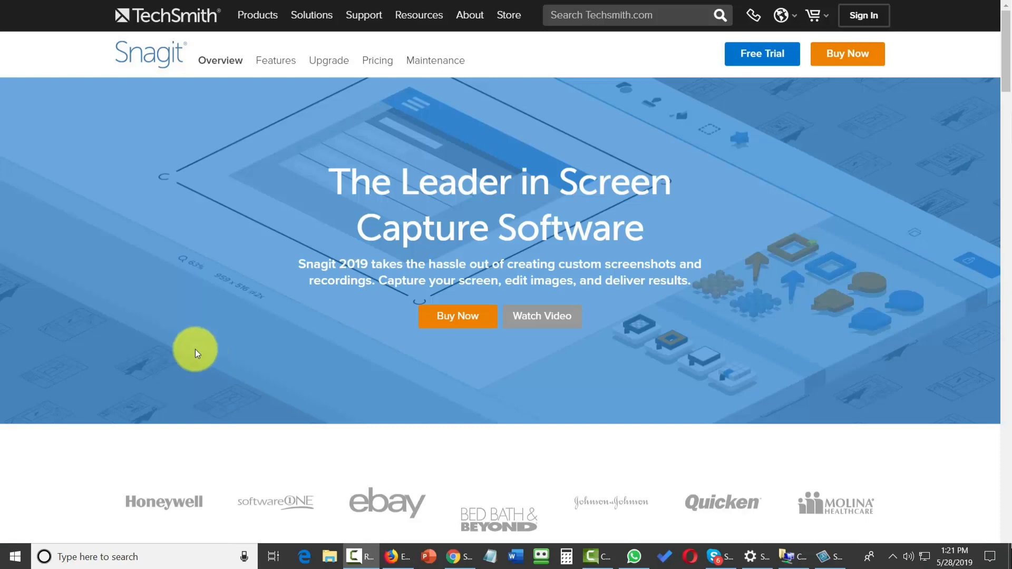
{"action": "scroll", "coordinate": [195, 349], "scroll_direction": "down", "scroll_amount": 5}
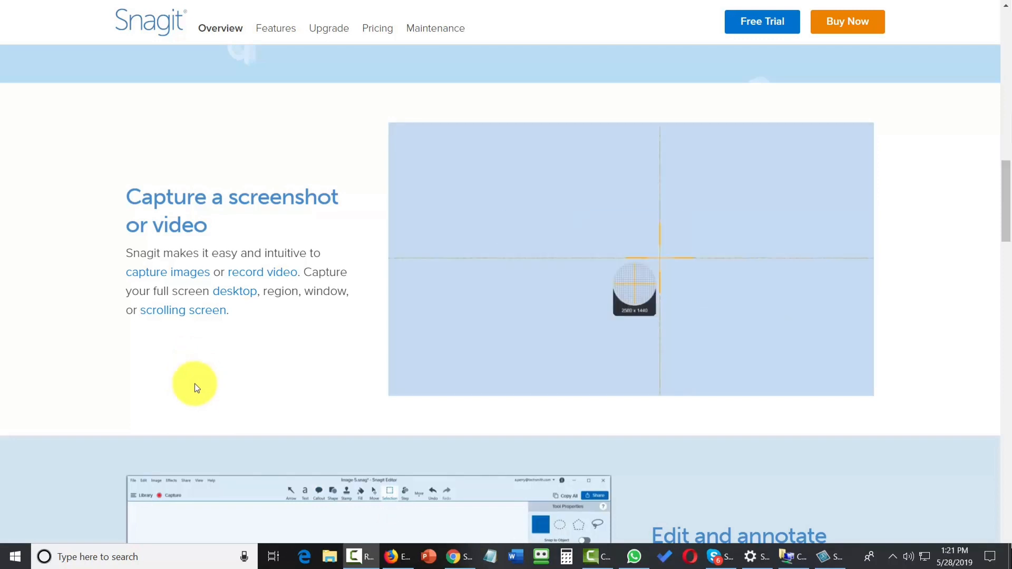
{"action": "scroll", "coordinate": [194, 388], "scroll_direction": "down", "scroll_amount": 6}
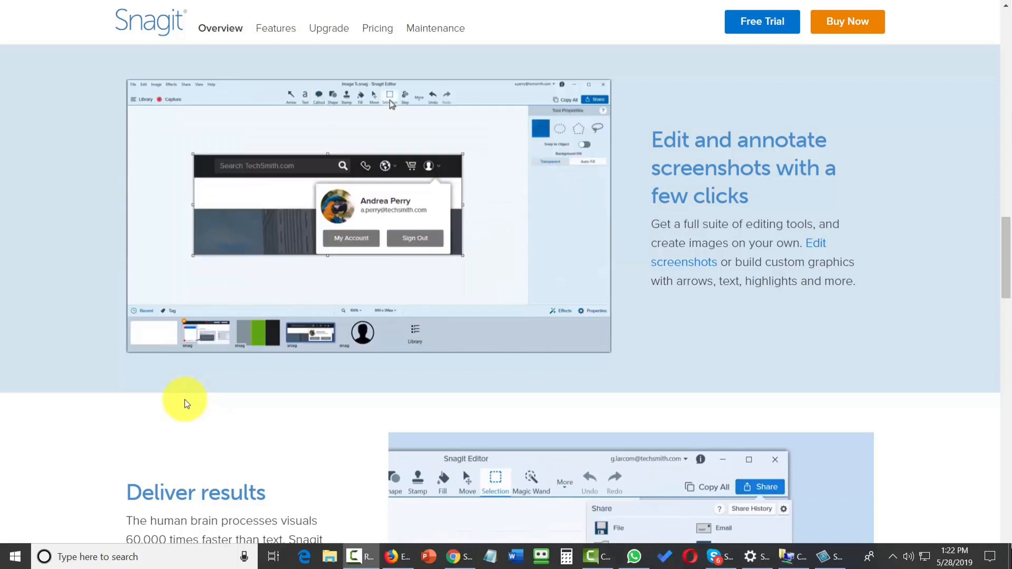
{"action": "scroll", "coordinate": [184, 400], "scroll_direction": "down", "scroll_amount": 5}
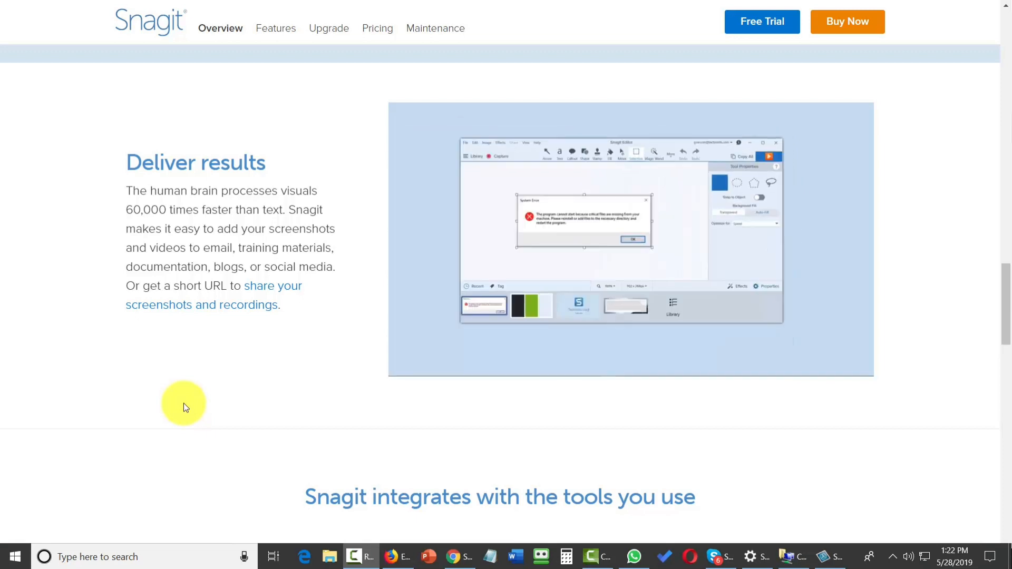
{"action": "scroll", "coordinate": [183, 408], "scroll_direction": "down", "scroll_amount": 6}
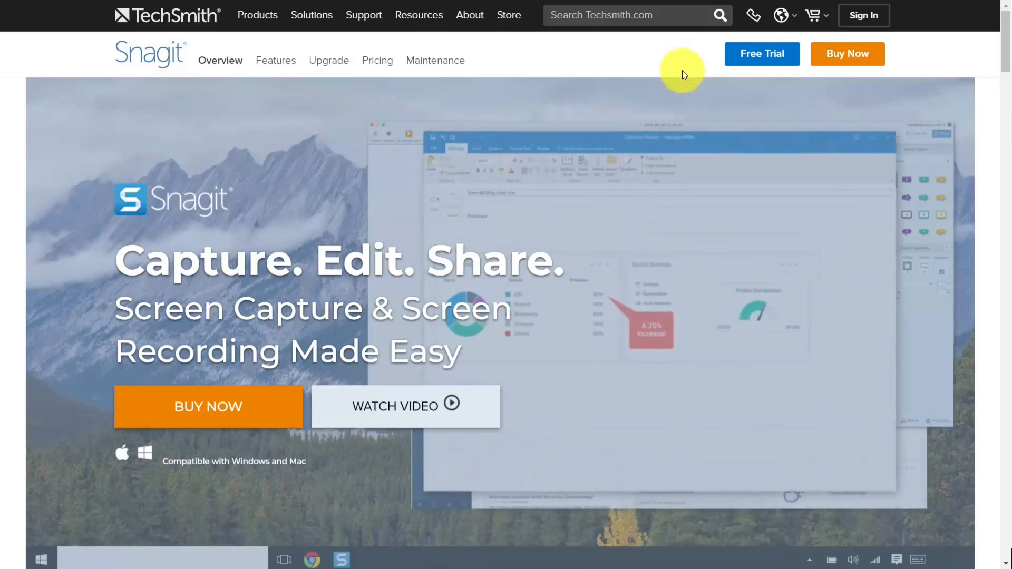
{"action": "scroll", "coordinate": [680, 72], "scroll_direction": "down", "scroll_amount": 10}
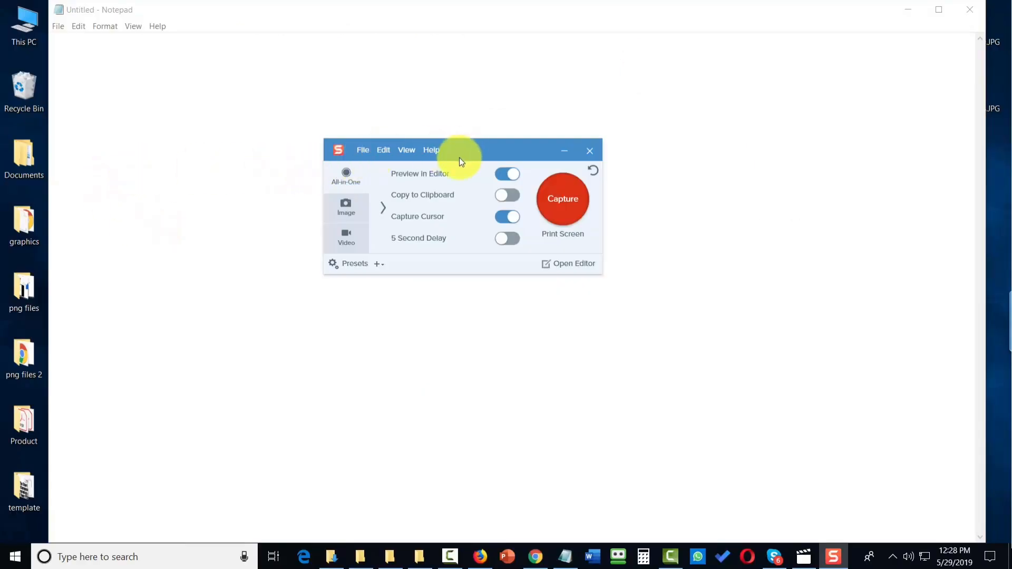
Step: Close the Snagit capture window and reopen it from the Snagit icon in the system tray
{"action": "left_click", "coordinate": [363, 151]}
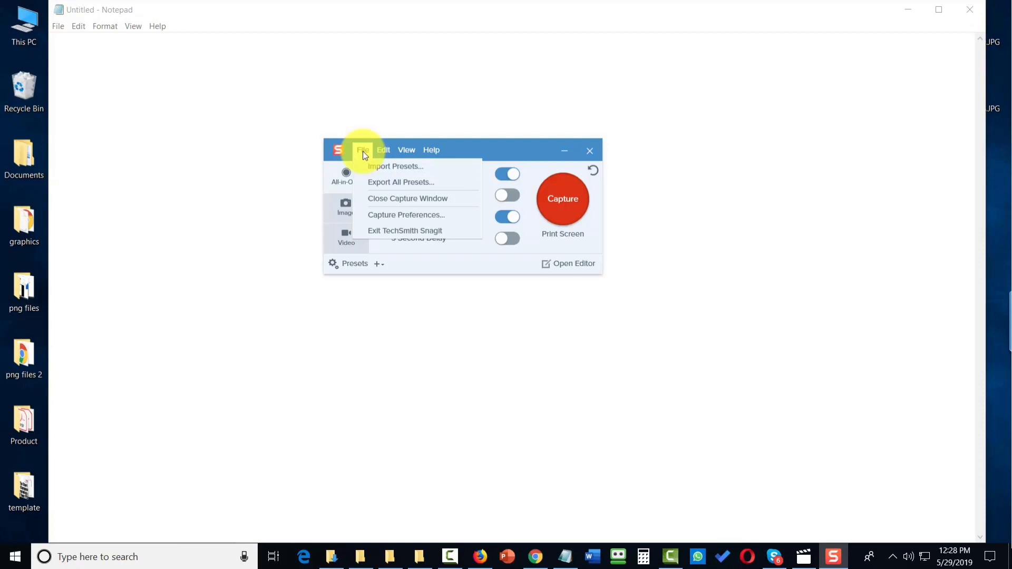
{"action": "left_click", "coordinate": [391, 198]}
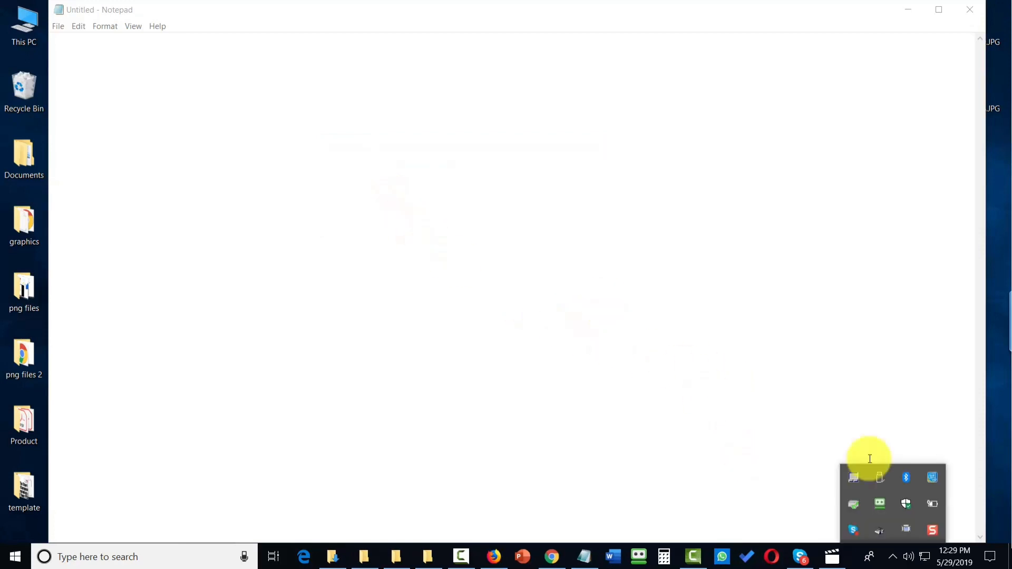
{"action": "left_click", "coordinate": [931, 529]}
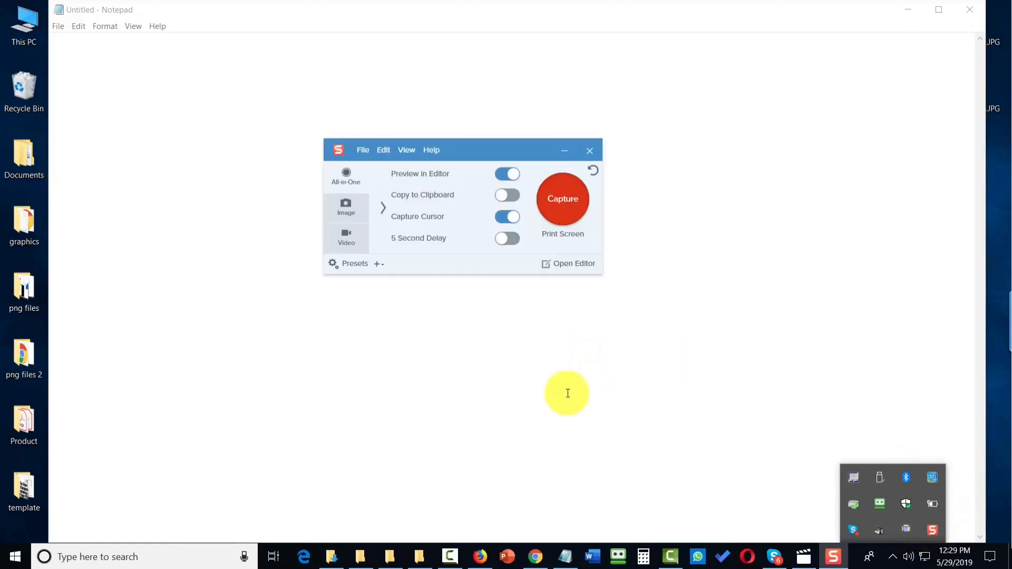
Step: Open Capture Preferences and review the General, Capture and Hotkeys settings
{"action": "left_click", "coordinate": [363, 151]}
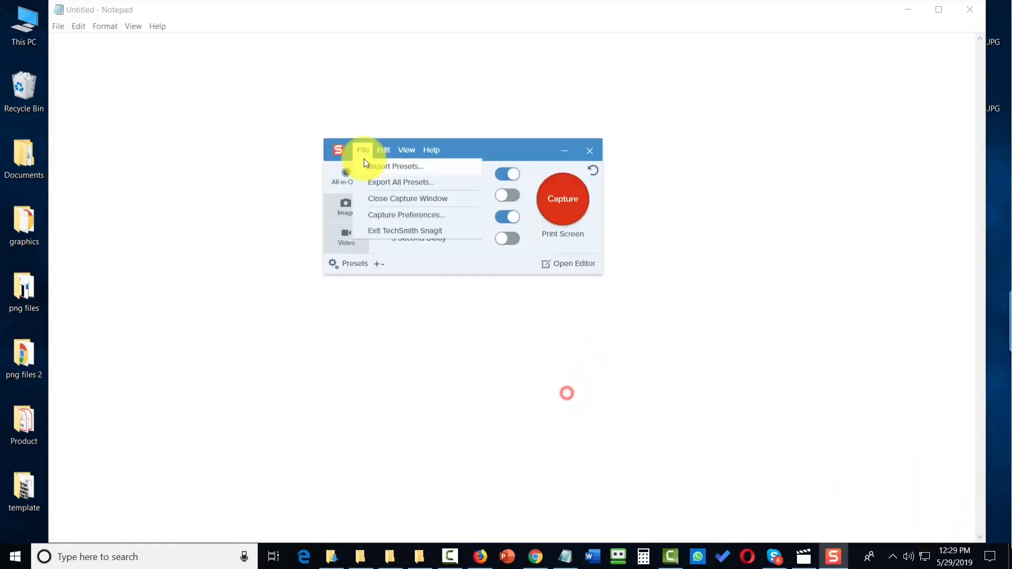
{"action": "left_click", "coordinate": [382, 214]}
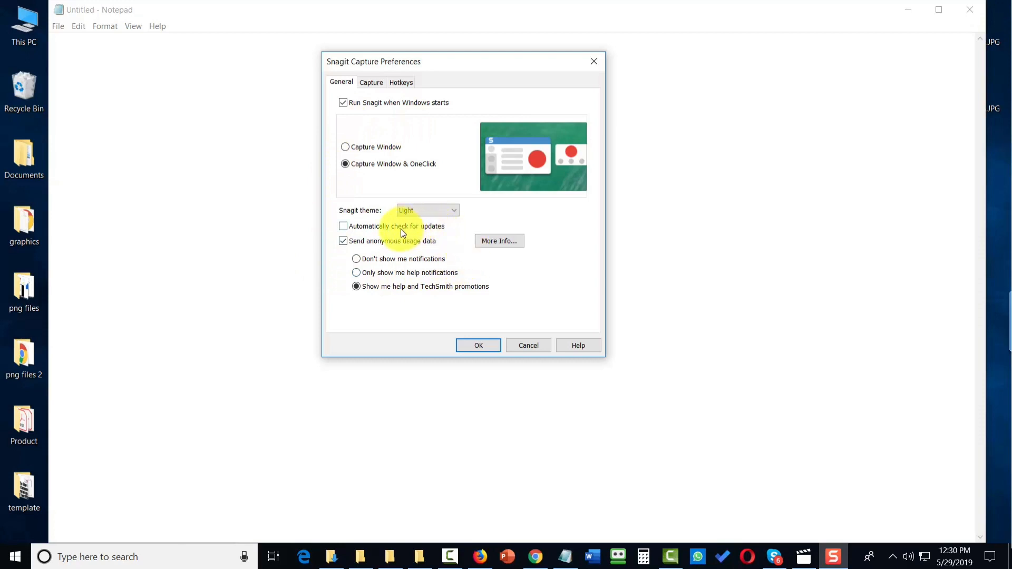
{"action": "left_click", "coordinate": [372, 84]}
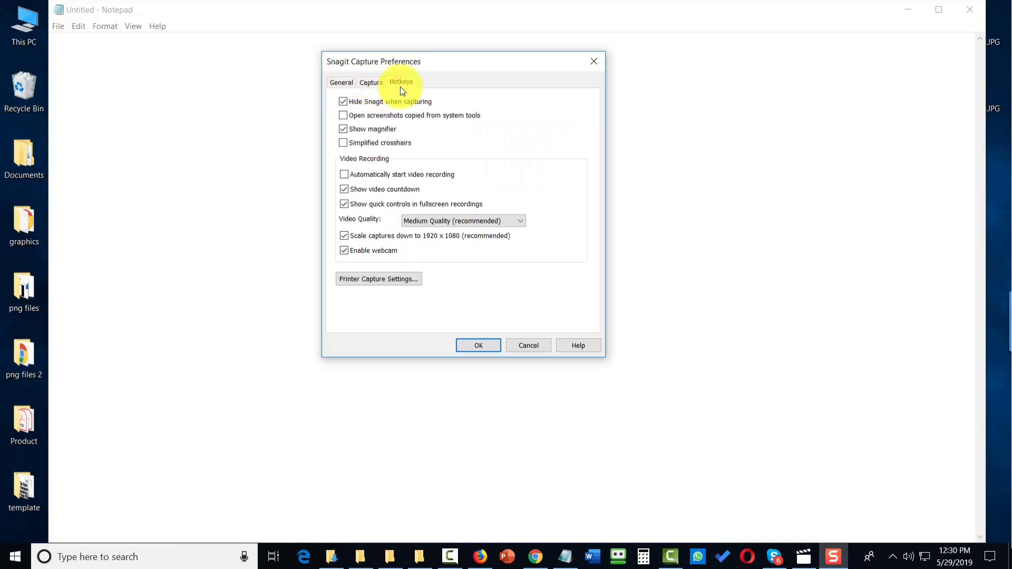
{"action": "left_click", "coordinate": [413, 93]}
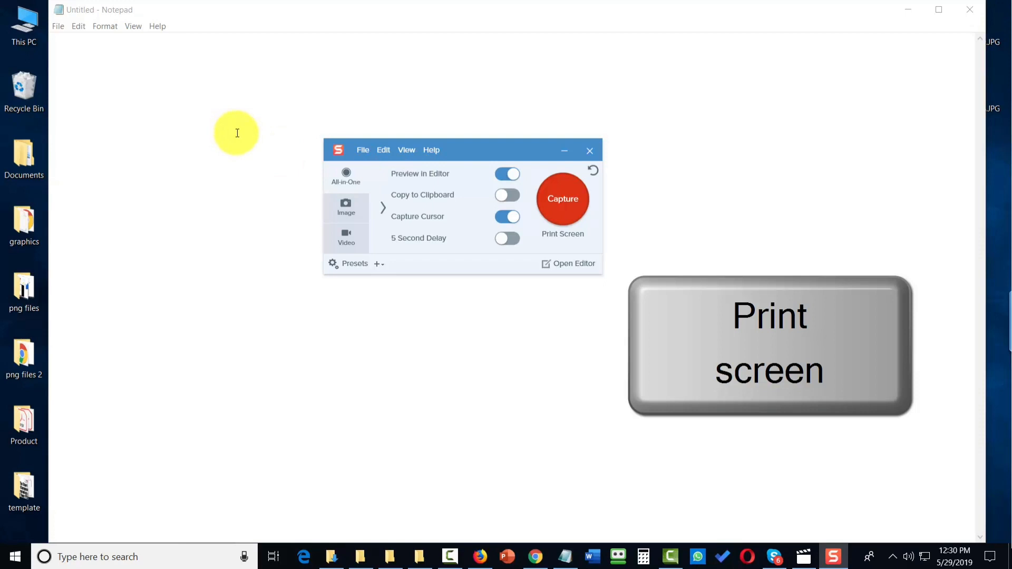
Step: Start an All-in-One capture and cancel it
{"action": "key", "text": "Print"}
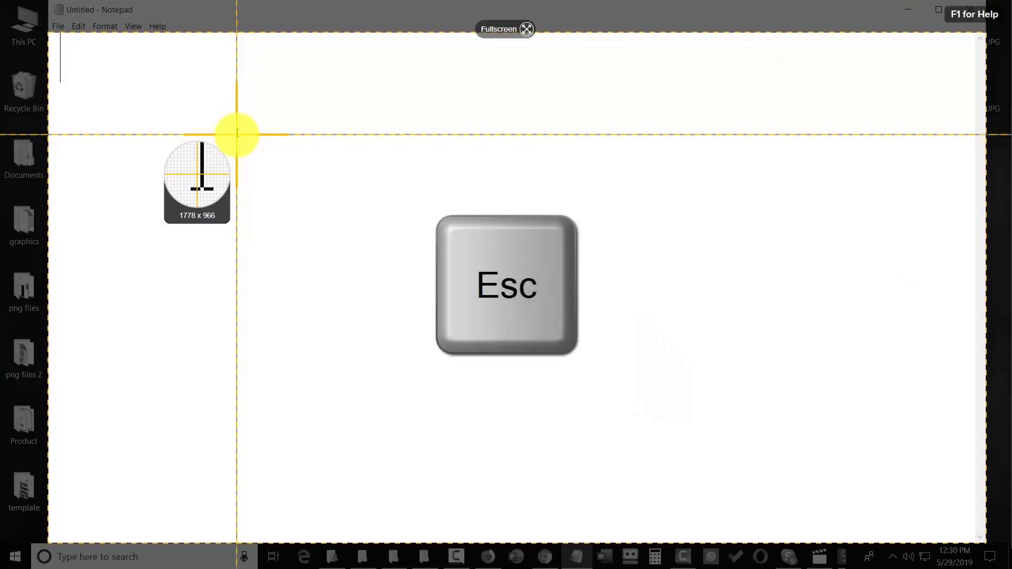
{"action": "key", "text": "Escape"}
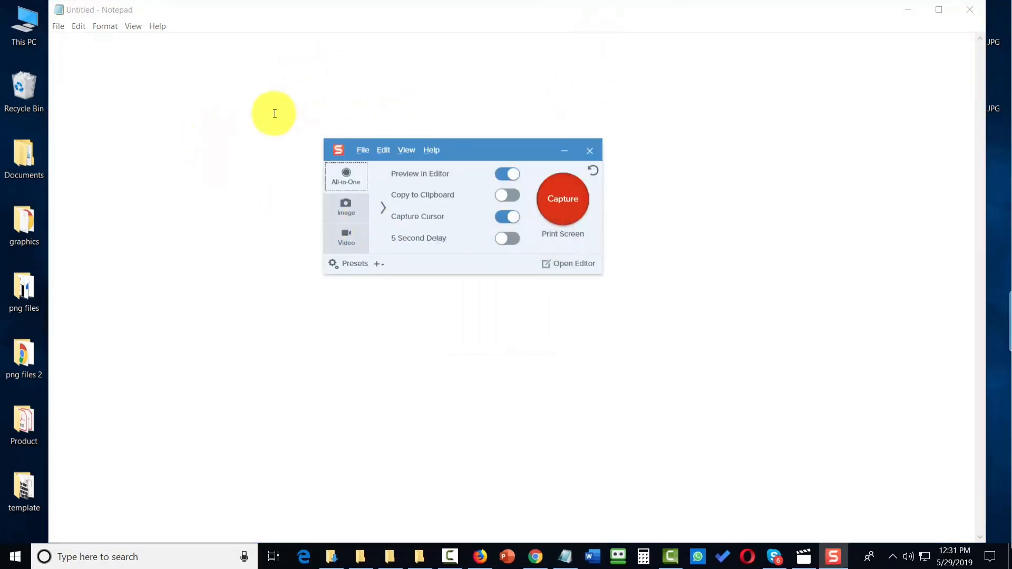
Step: Open Manage Custom Program Destinations and review the output types for Paint, Adobe Photoshop and Windows Media Player
{"action": "left_click", "coordinate": [384, 152]}
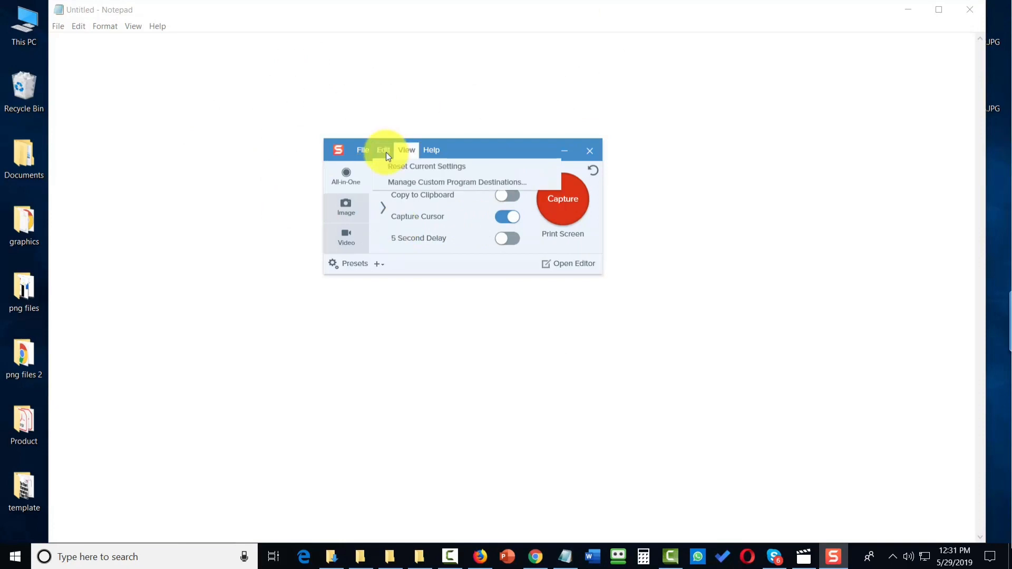
{"action": "left_click", "coordinate": [430, 182]}
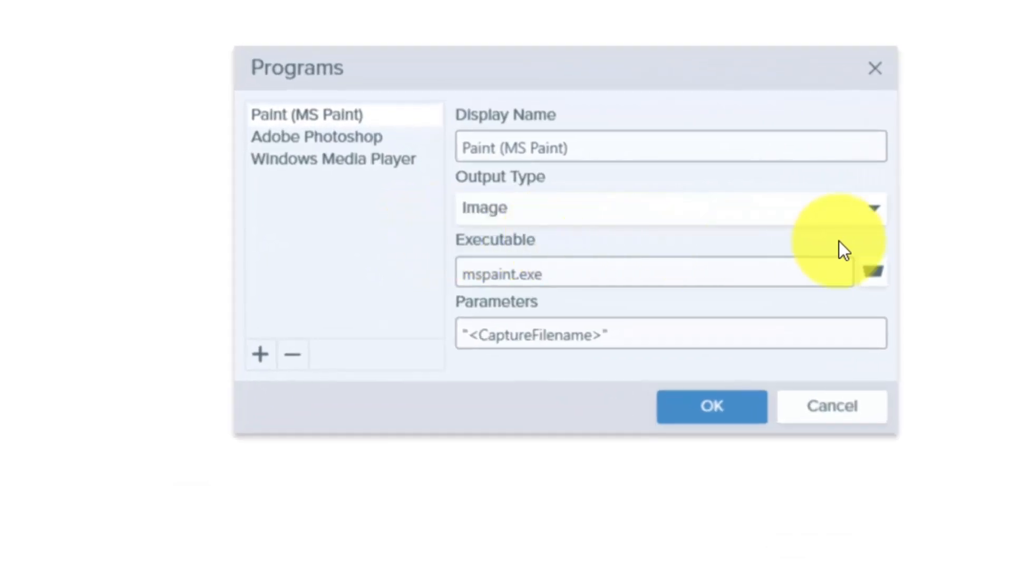
{"action": "left_click", "coordinate": [871, 205]}
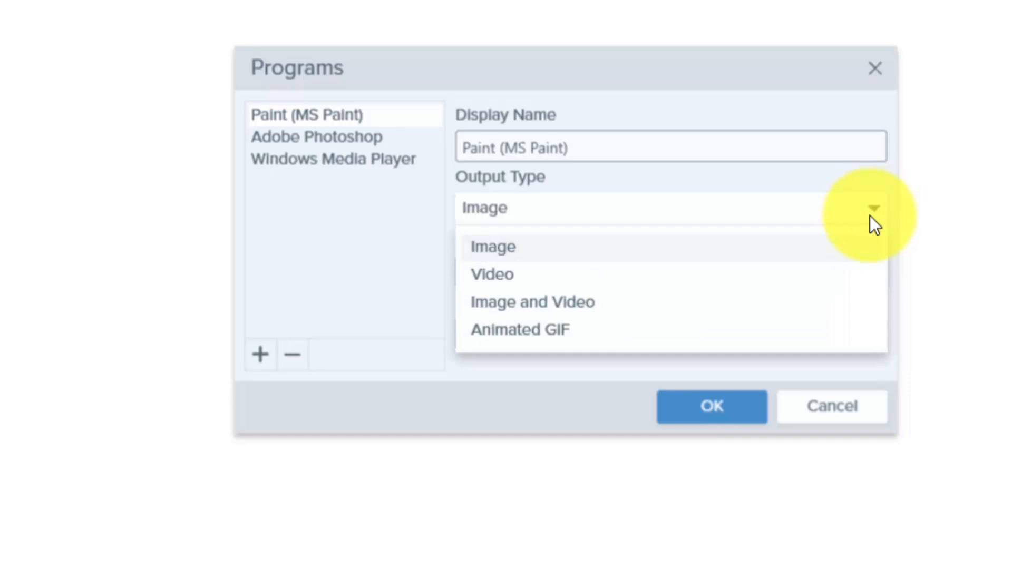
{"action": "left_click", "coordinate": [368, 138]}
{"action": "left_click", "coordinate": [368, 139]}
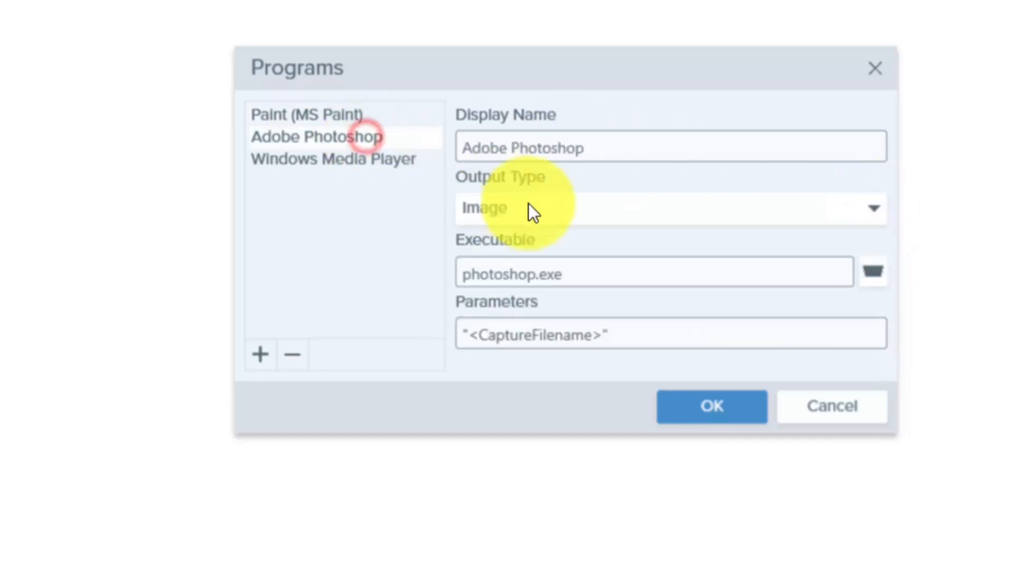
{"action": "left_click", "coordinate": [860, 211]}
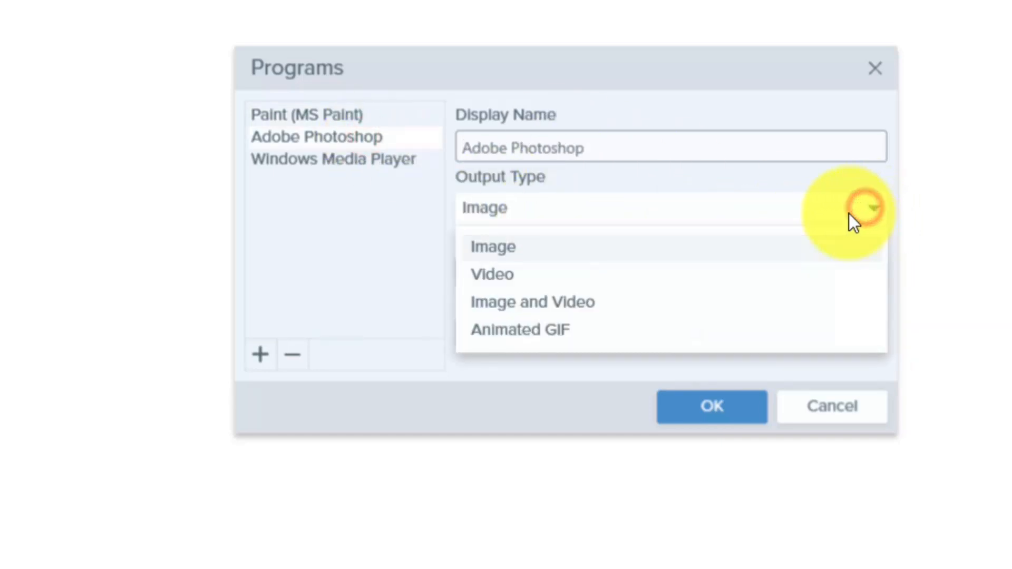
{"action": "left_click", "coordinate": [341, 167]}
{"action": "left_click", "coordinate": [342, 168]}
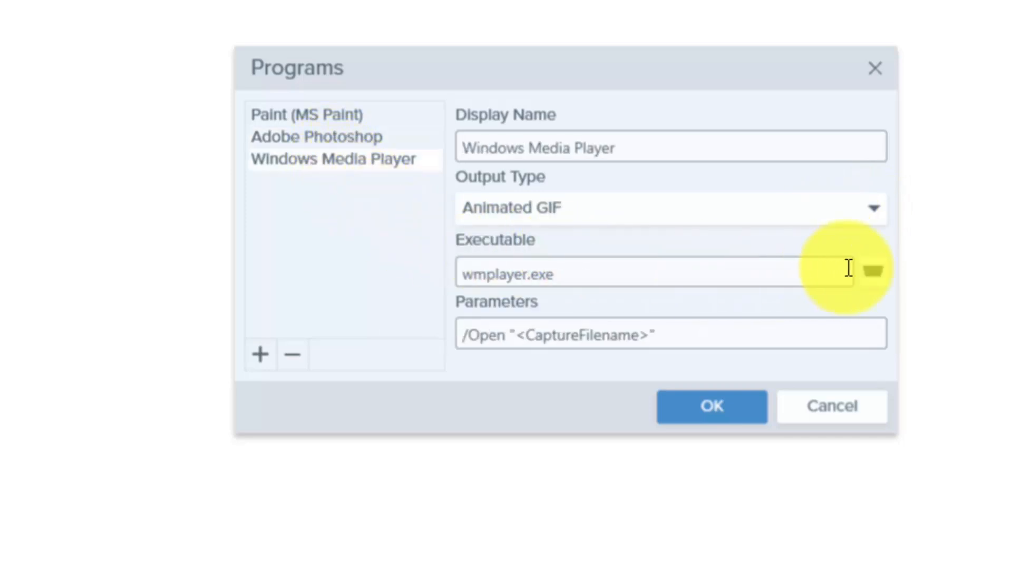
{"action": "left_click", "coordinate": [870, 220]}
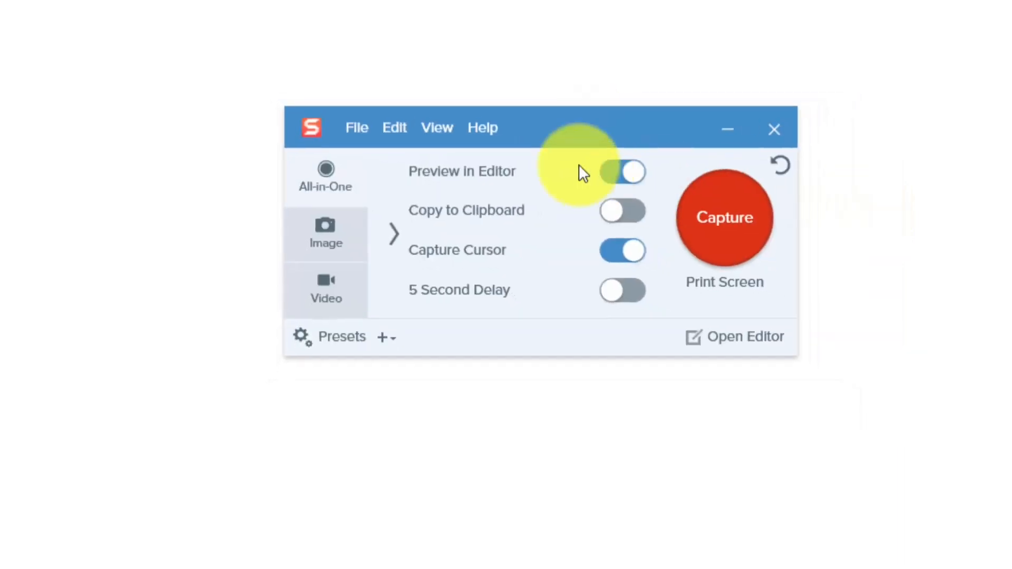
Step: Browse the sharing outputs in Output Preferences, including PowerPoint, OneNote and Screencast.com, and open About Snagit
{"action": "left_click", "coordinate": [425, 141]}
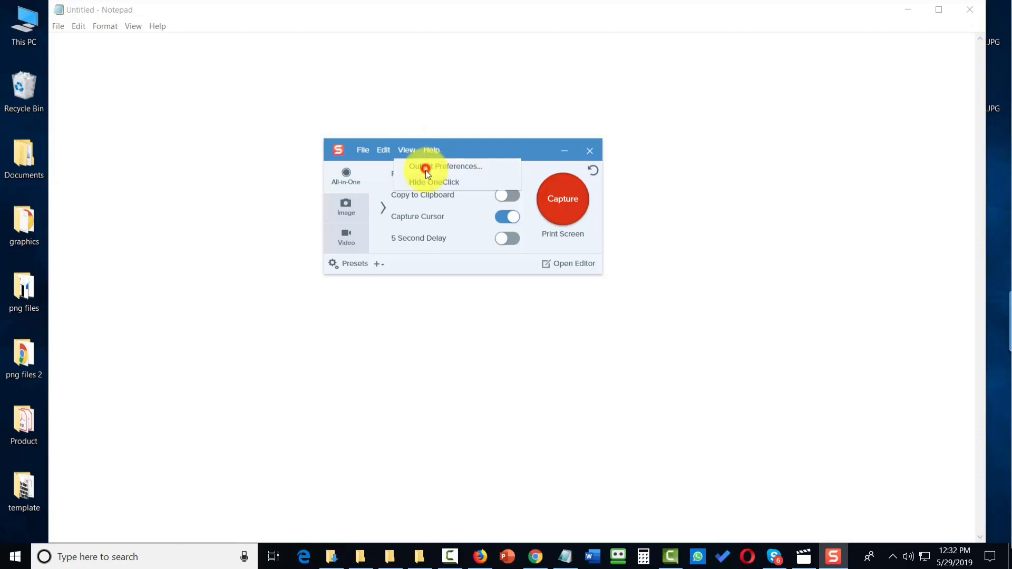
{"action": "left_click", "coordinate": [425, 171]}
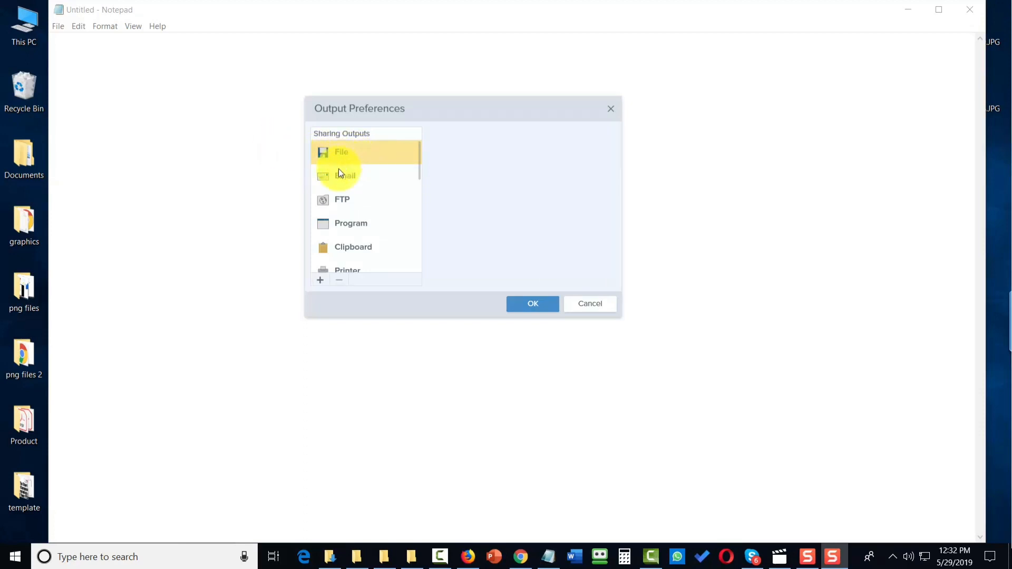
{"action": "left_click", "coordinate": [338, 169]}
{"action": "left_click", "coordinate": [349, 199]}
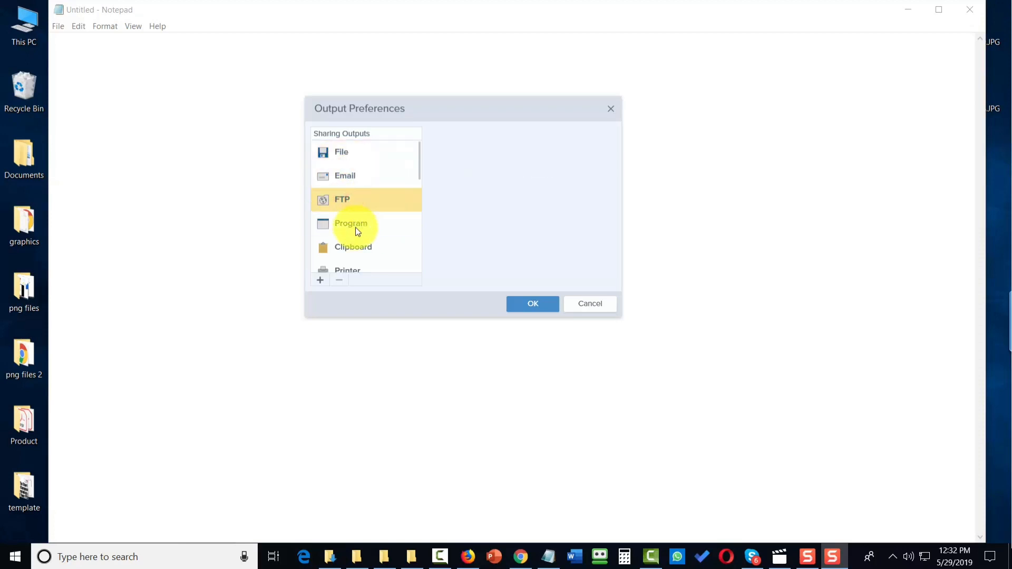
{"action": "left_click", "coordinate": [353, 222]}
{"action": "scroll", "coordinate": [354, 233], "scroll_direction": "down", "scroll_amount": 2}
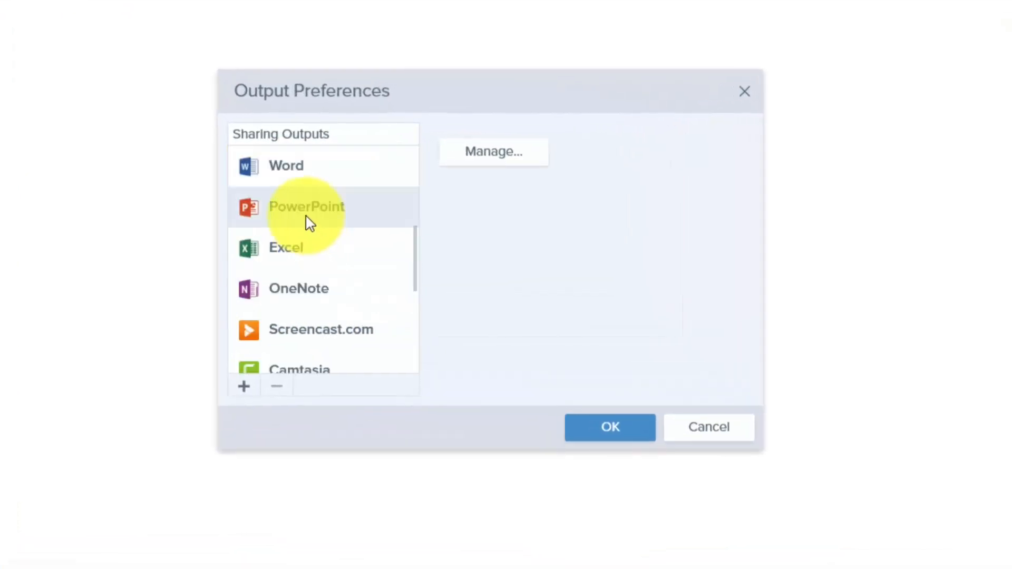
{"action": "left_click", "coordinate": [304, 208]}
{"action": "left_click", "coordinate": [281, 244]}
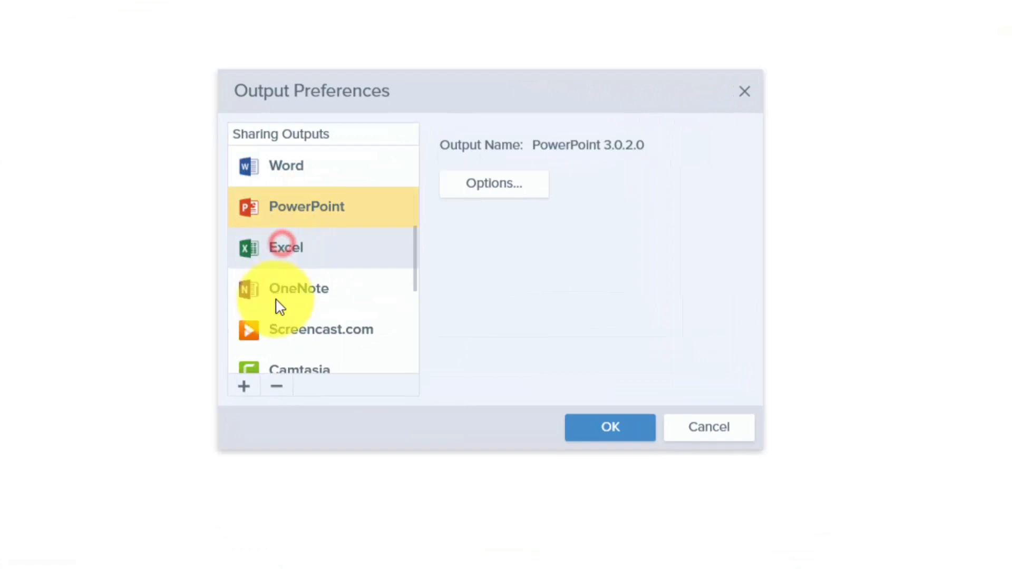
{"action": "left_click", "coordinate": [279, 289]}
{"action": "left_click", "coordinate": [280, 329]}
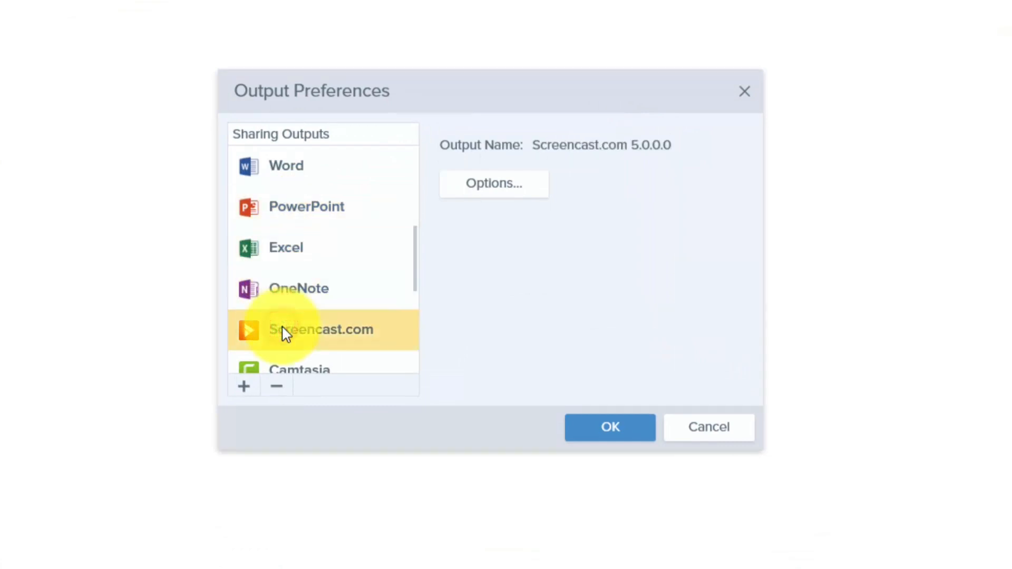
{"action": "scroll", "coordinate": [289, 328], "scroll_direction": "down", "scroll_amount": 4}
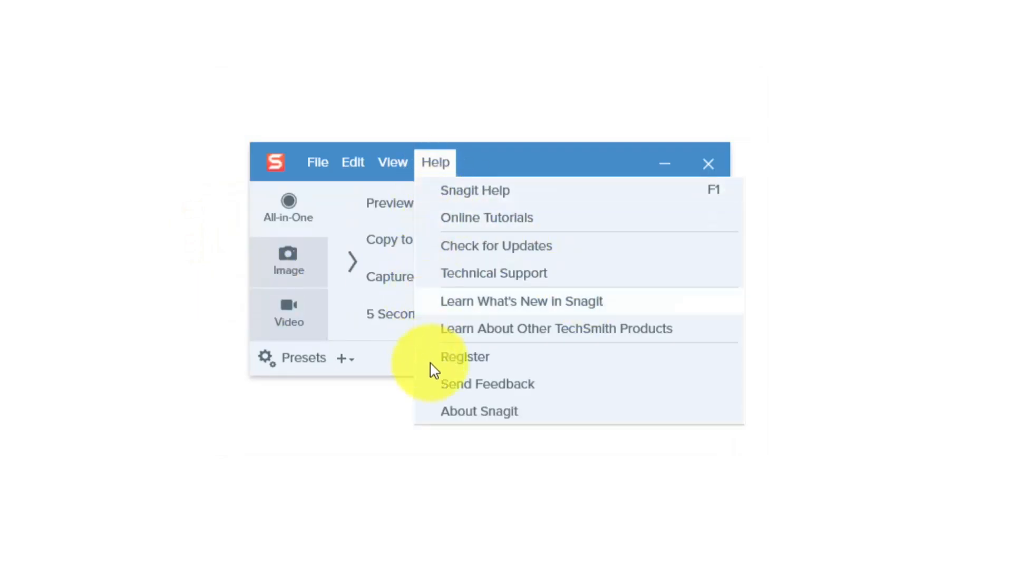
{"action": "left_click", "coordinate": [476, 413]}
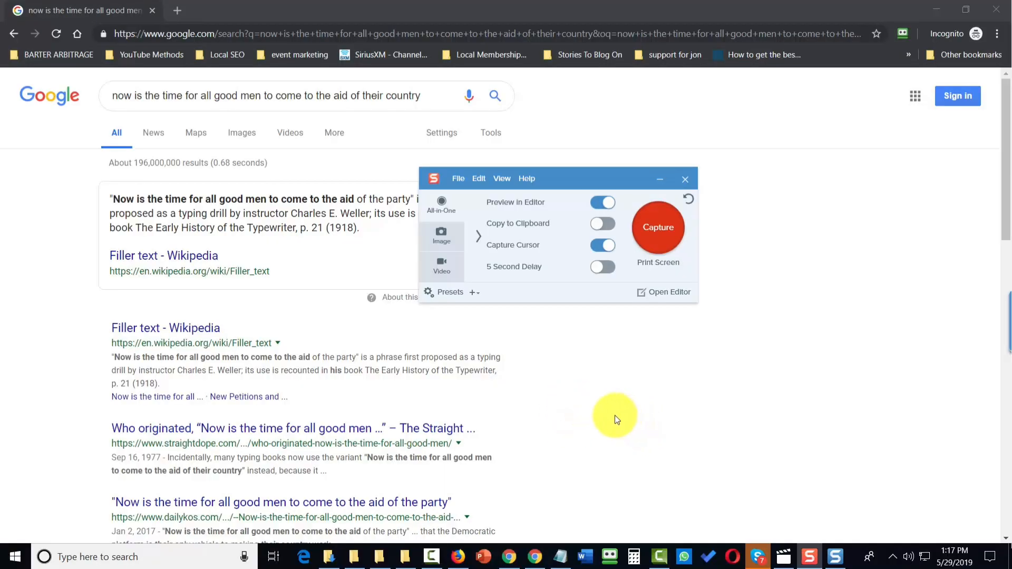
Step: Record a video of a region about 1005 x 778 covering the Google search results, then stop recording
{"action": "left_click", "coordinate": [654, 221]}
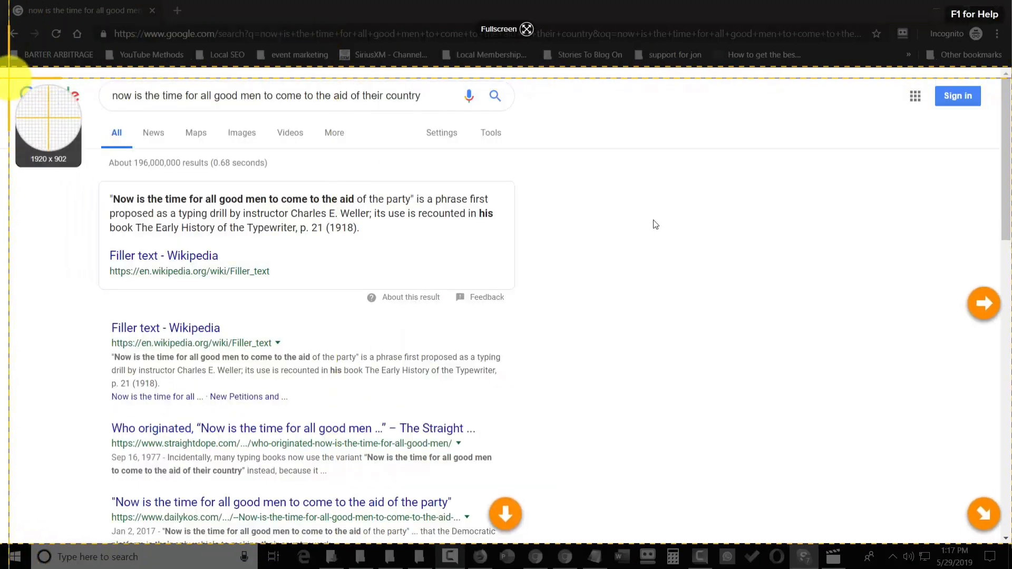
{"action": "left_click_drag", "start_coordinate": [9, 78], "coordinate": [541, 495]}
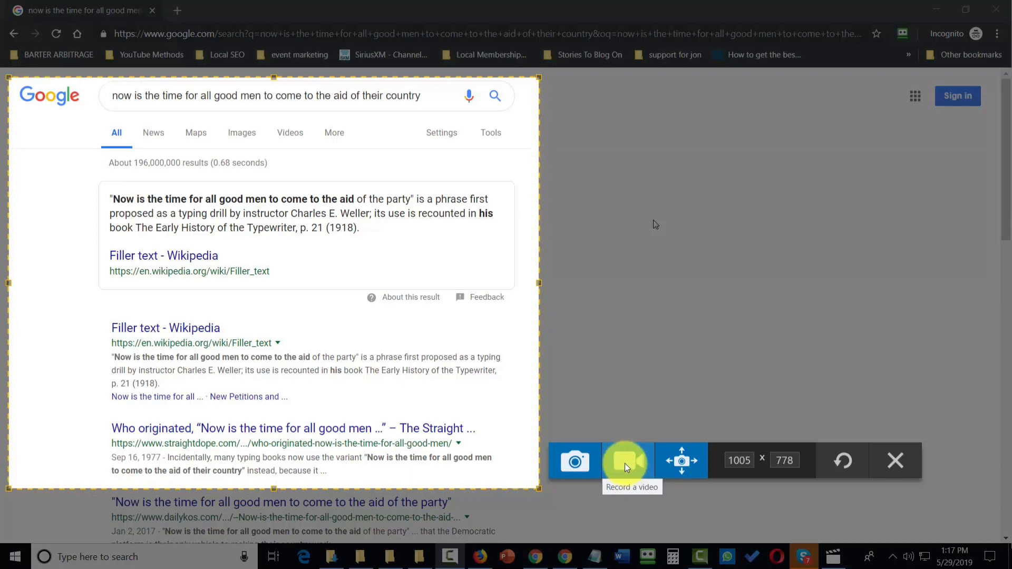
{"action": "left_click", "coordinate": [626, 464]}
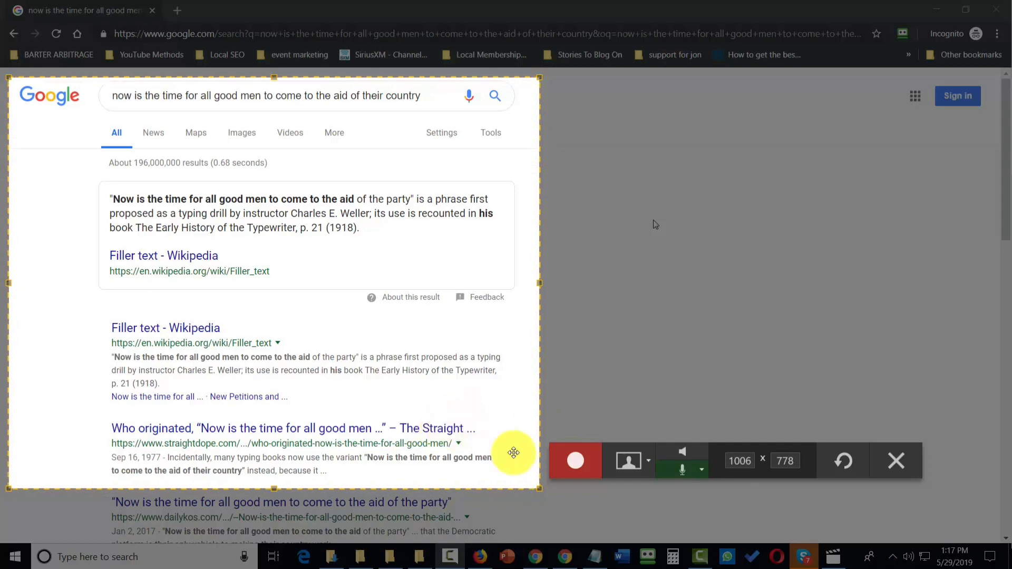
{"action": "left_click", "coordinate": [569, 461]}
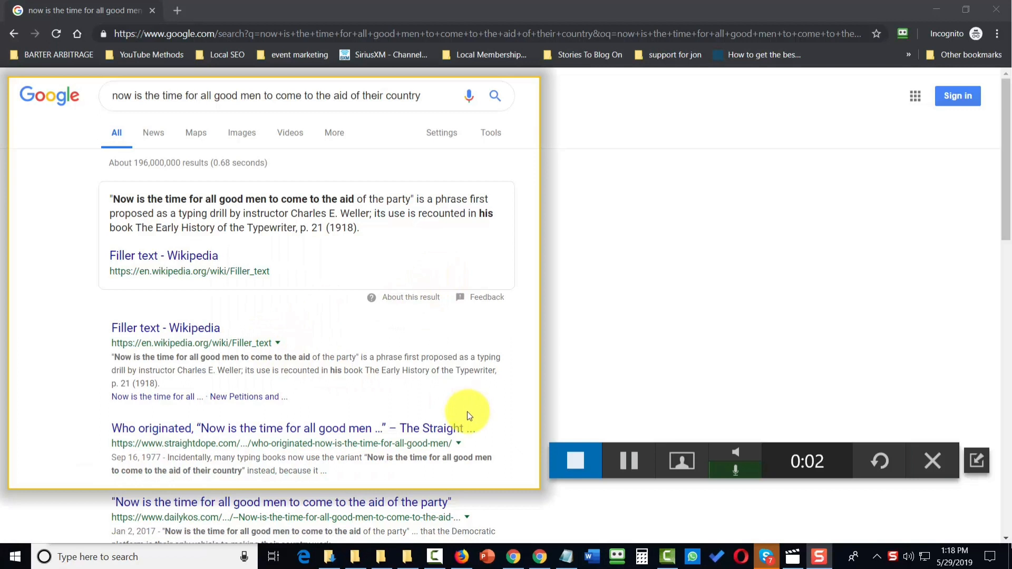
{"action": "key", "text": "shift+F10"}
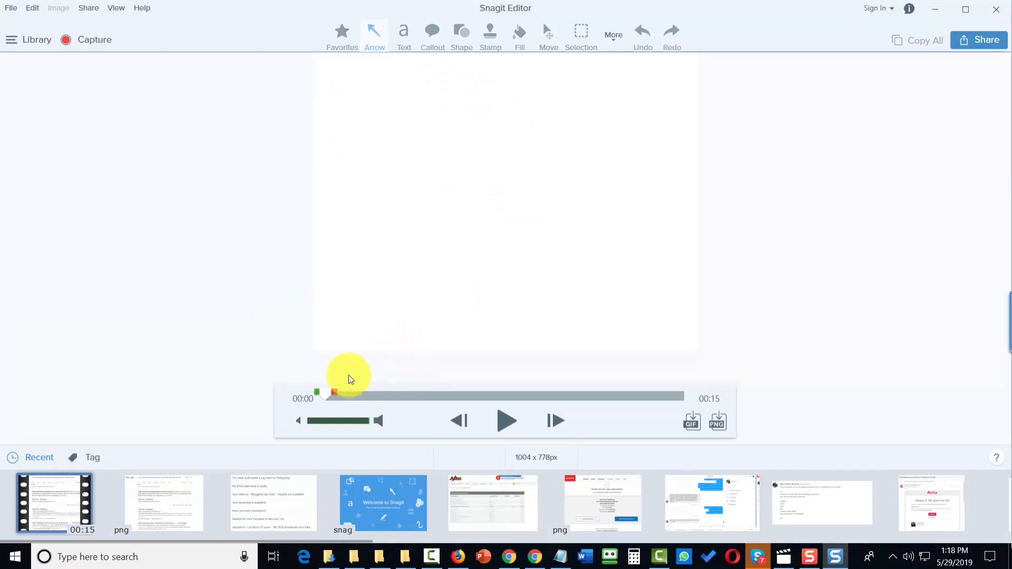
Step: Save the recorded video as demo capture video.mp4 in the Snagit documents folder as an MP4 file
{"action": "mouse_move", "coordinate": [323, 398]}
{"action": "left_mouse_down"}
{"action": "mouse_move", "coordinate": [613, 395]}
{"action": "mouse_move", "coordinate": [321, 412]}
{"action": "left_mouse_up"}
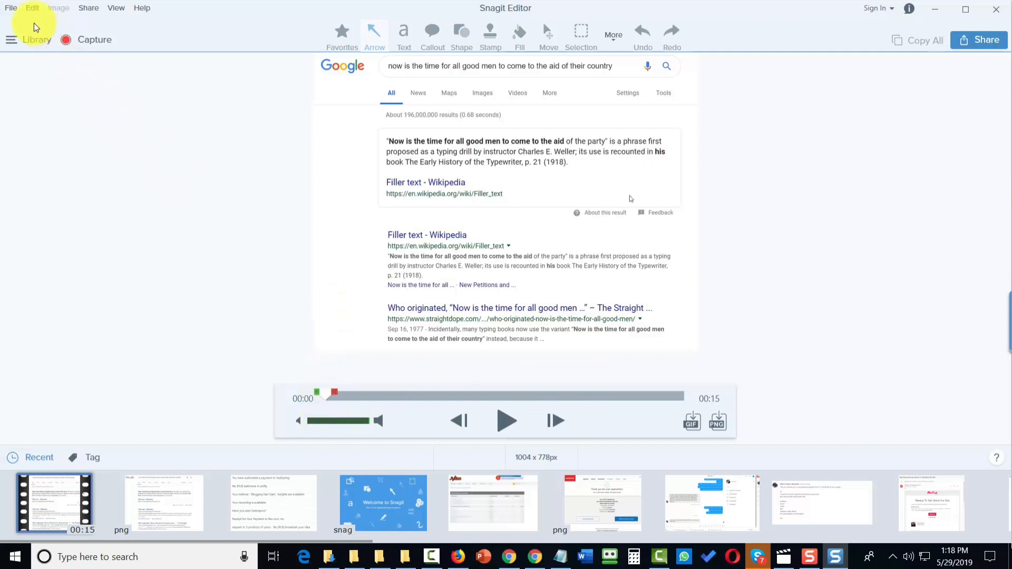
{"action": "left_click", "coordinate": [10, 9]}
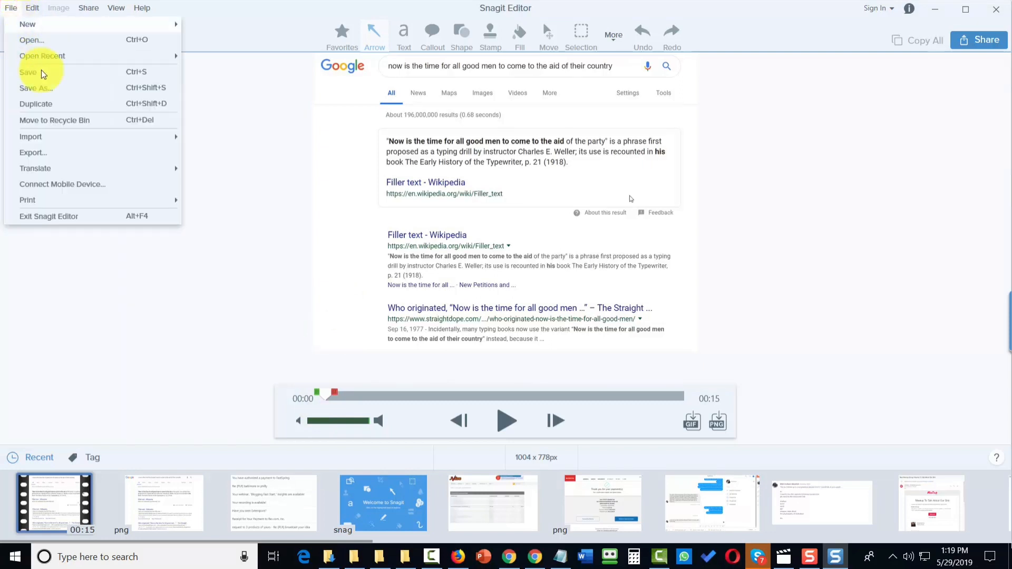
{"action": "left_click", "coordinate": [48, 88]}
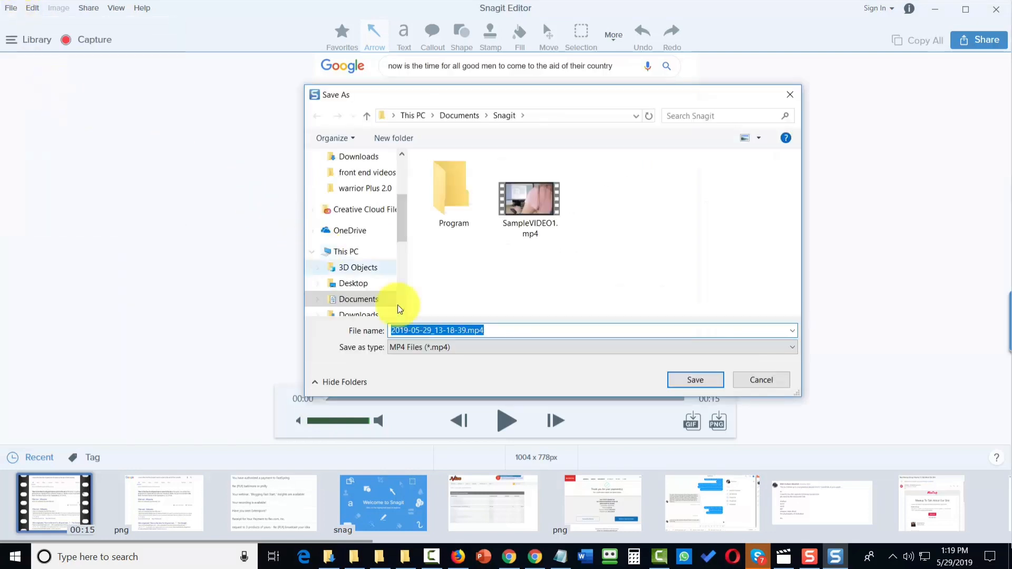
{"action": "left_click", "coordinate": [439, 349]}
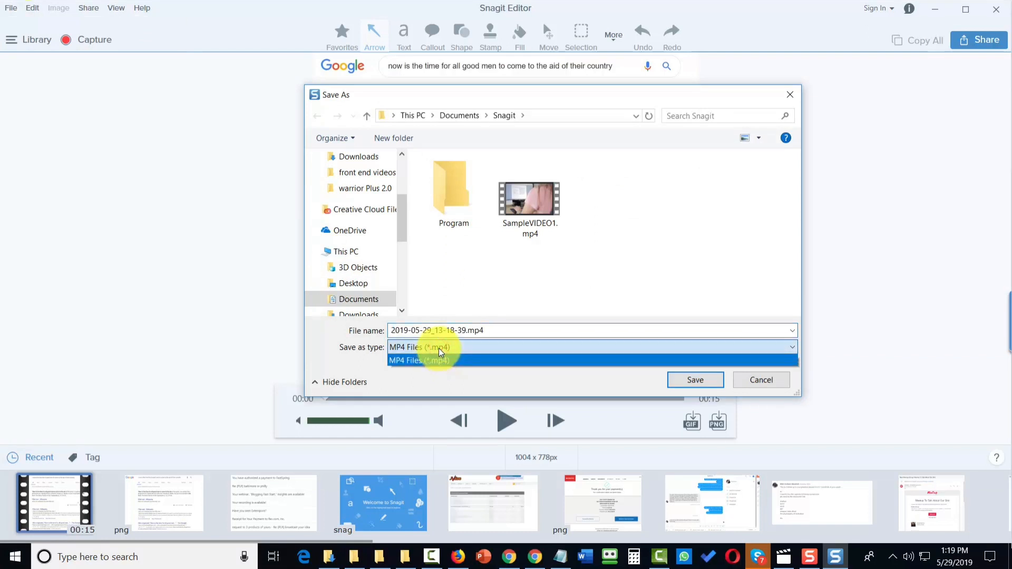
{"action": "left_click", "coordinate": [440, 358]}
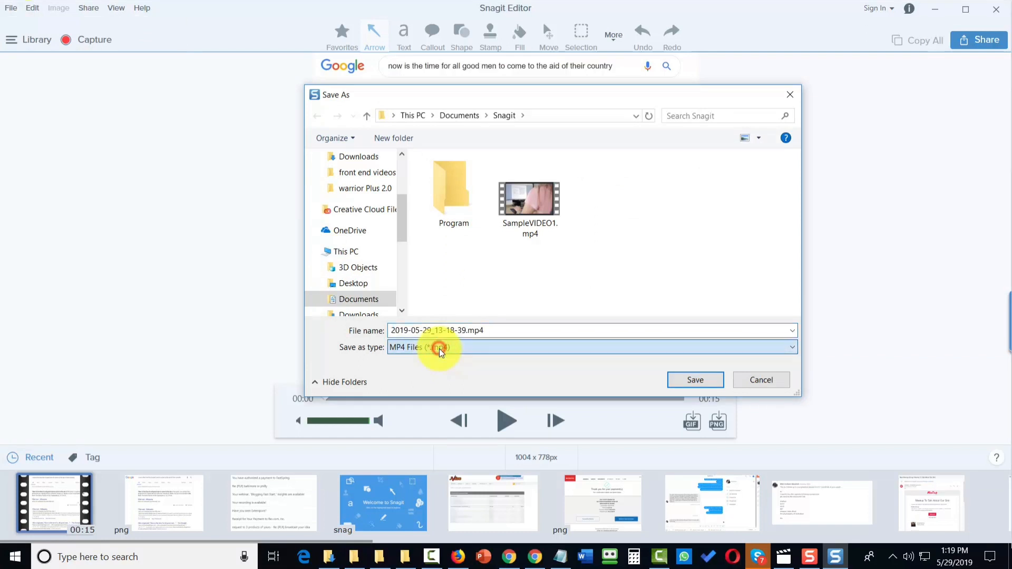
{"action": "left_click", "coordinate": [467, 333]}
{"action": "double_click", "coordinate": [465, 331]}
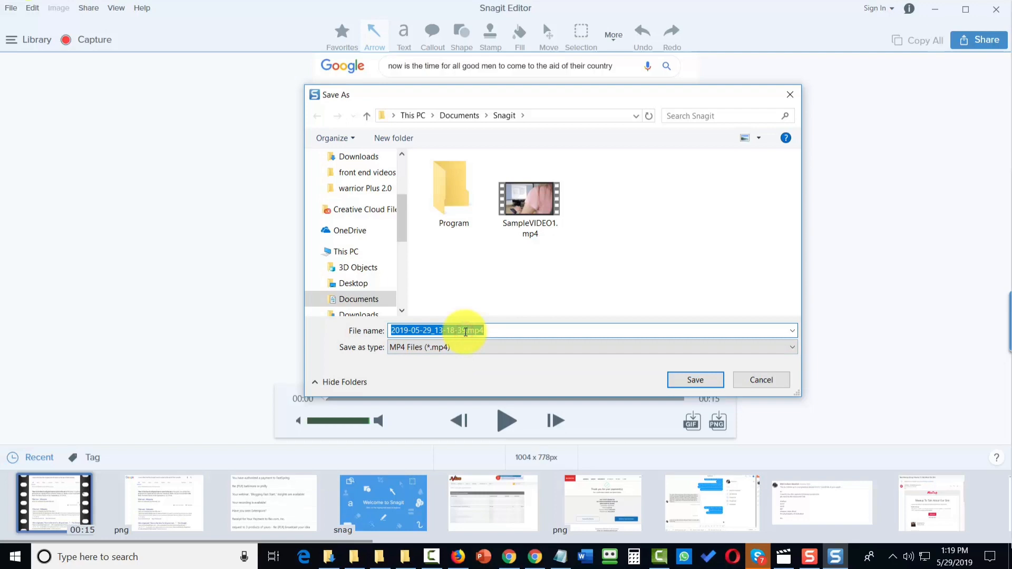
{"action": "type", "text": "demo capture video.mp4"}
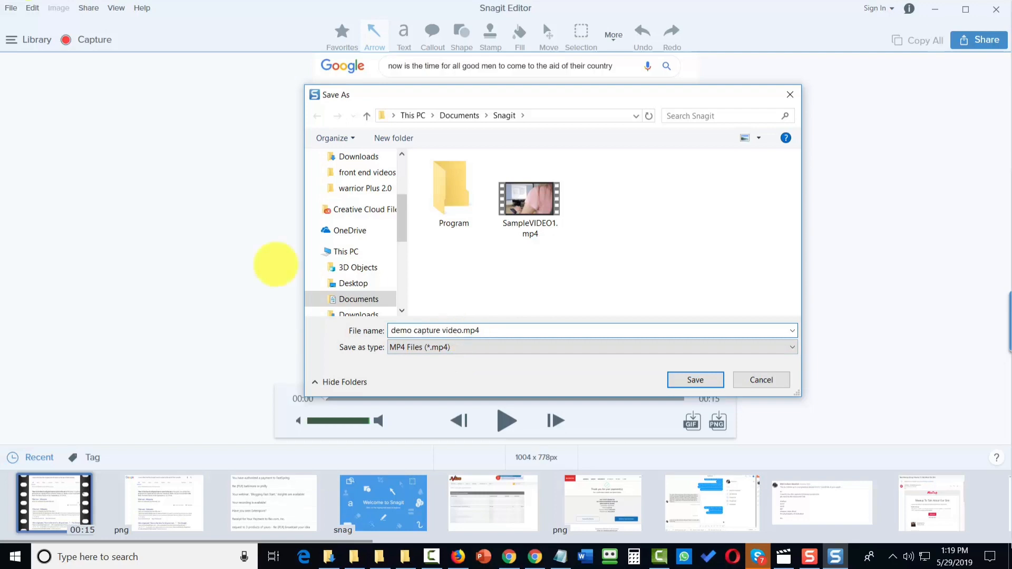
{"action": "left_click", "coordinate": [679, 379]}
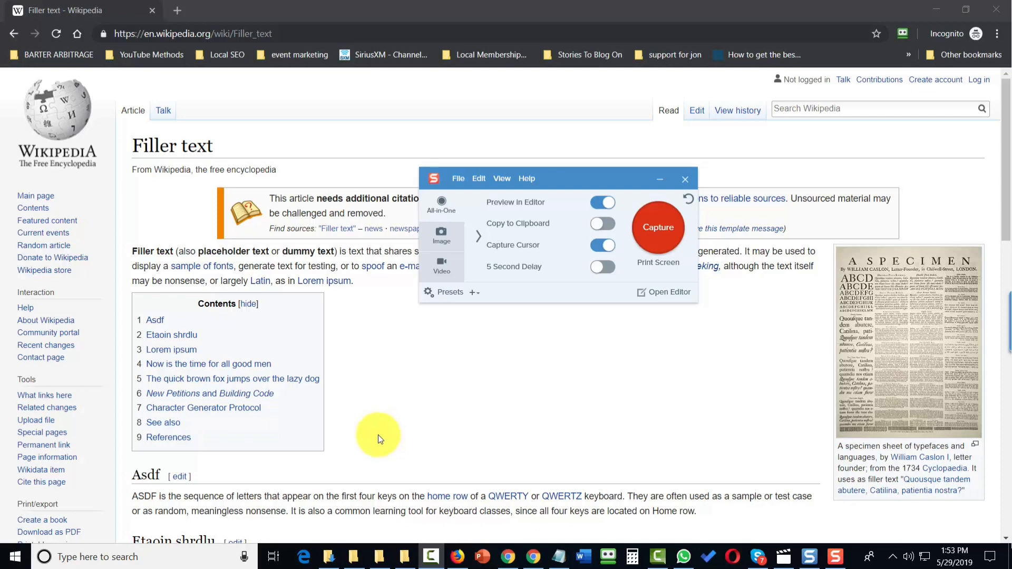
Step: Make a panoramic capture of the Wikipedia Filler text page from a region about 1875 x 546
{"action": "left_click", "coordinate": [662, 231]}
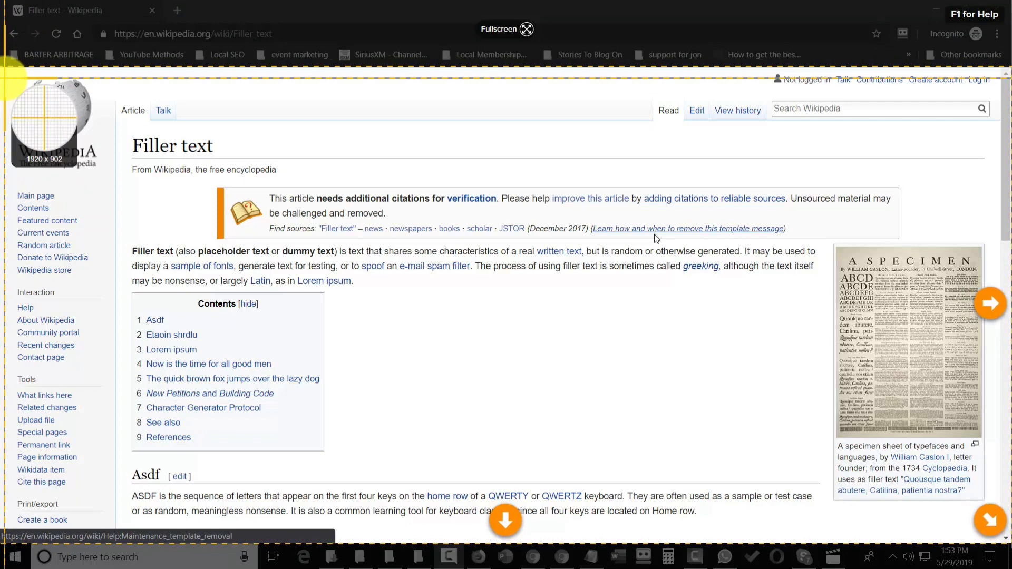
{"action": "left_click_drag", "start_coordinate": [5, 78], "coordinate": [993, 367]}
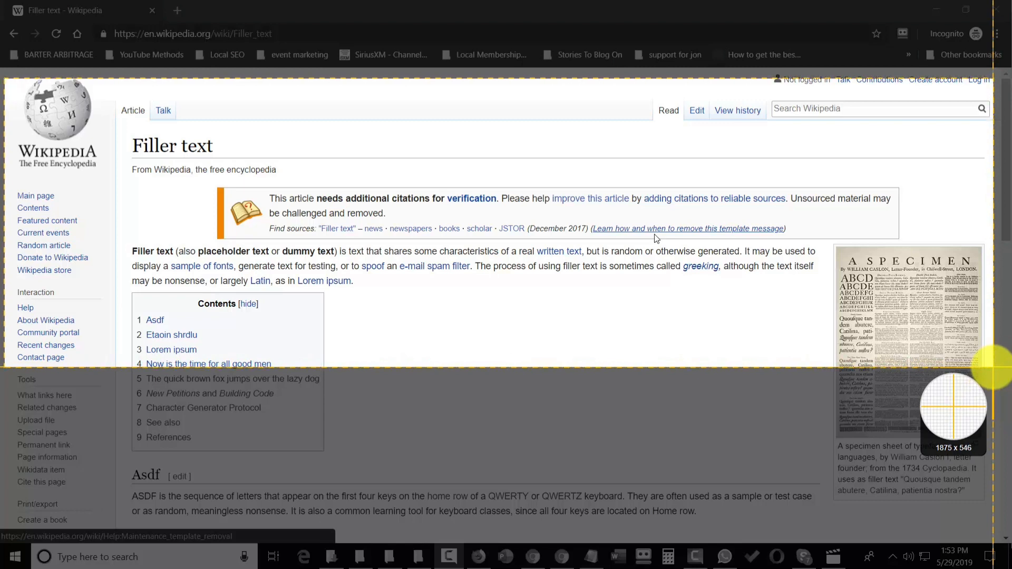
{"action": "left_click_drag", "start_coordinate": [993, 368], "coordinate": [993, 368]}
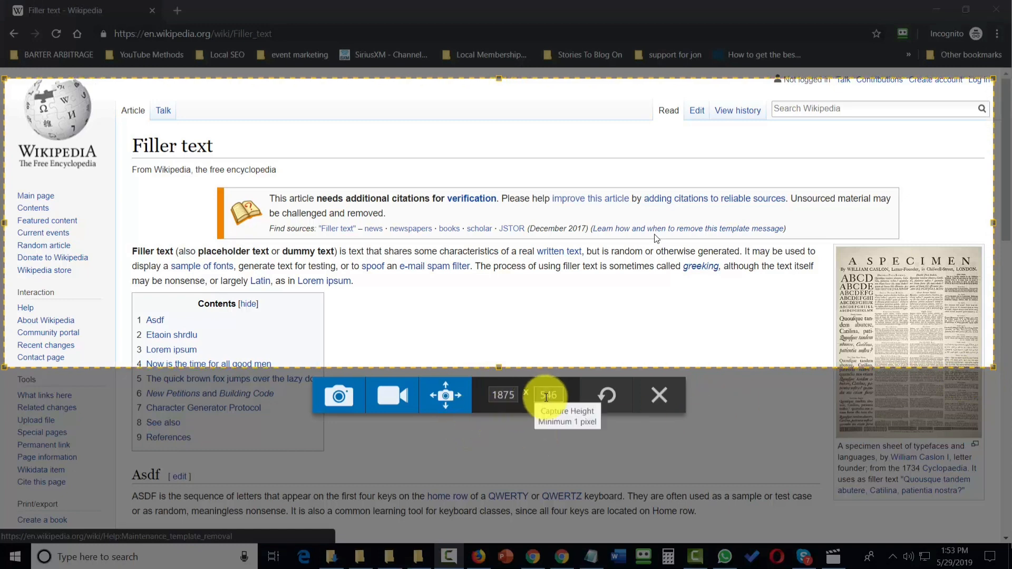
{"action": "left_click", "coordinate": [445, 397]}
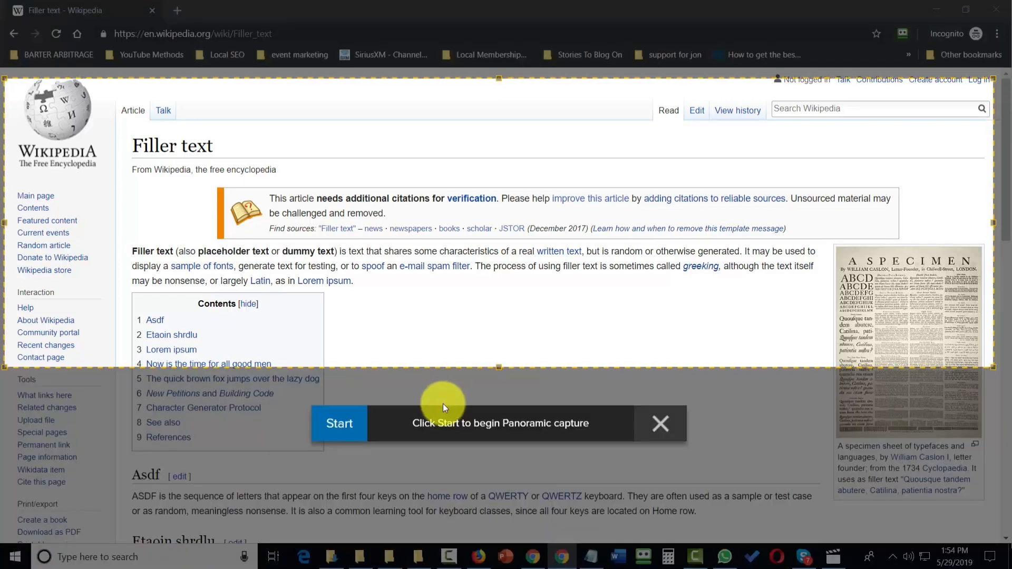
{"action": "left_click", "coordinate": [338, 424]}
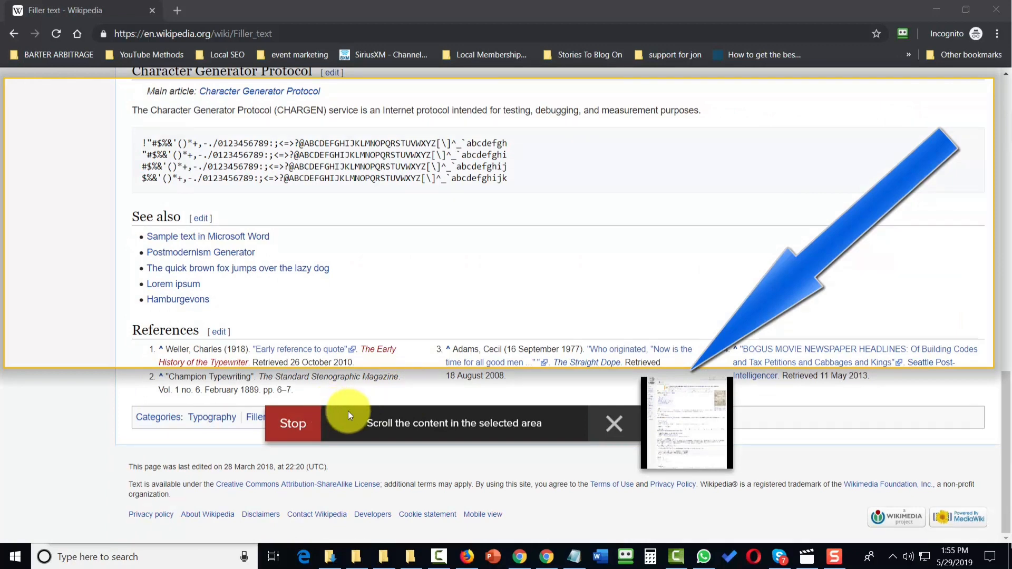
{"action": "left_click", "coordinate": [293, 422]}
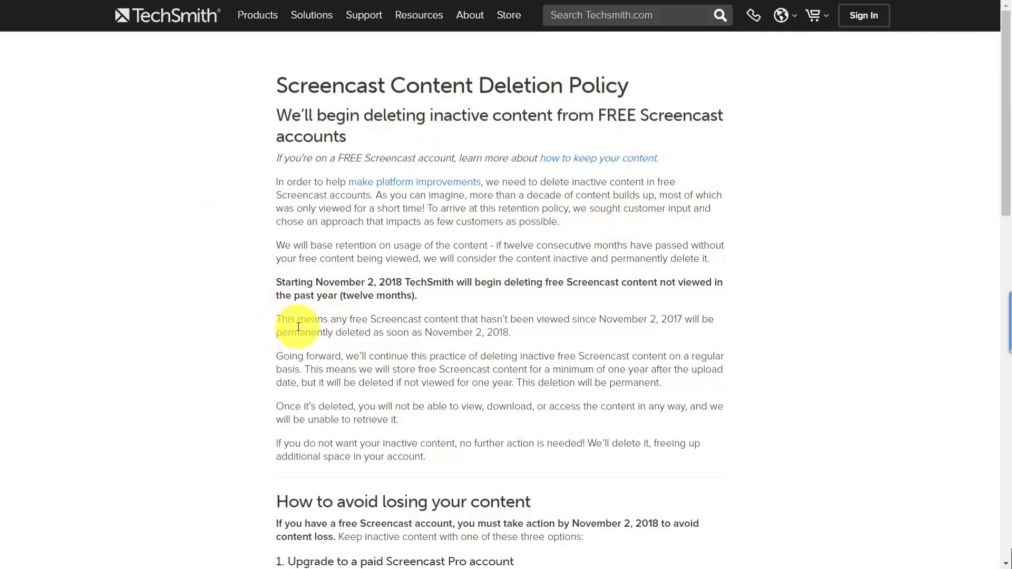
Step: Scroll through the Screencast Content Deletion Policy page
{"action": "scroll", "coordinate": [656, 332], "scroll_direction": "down", "scroll_amount": 6}
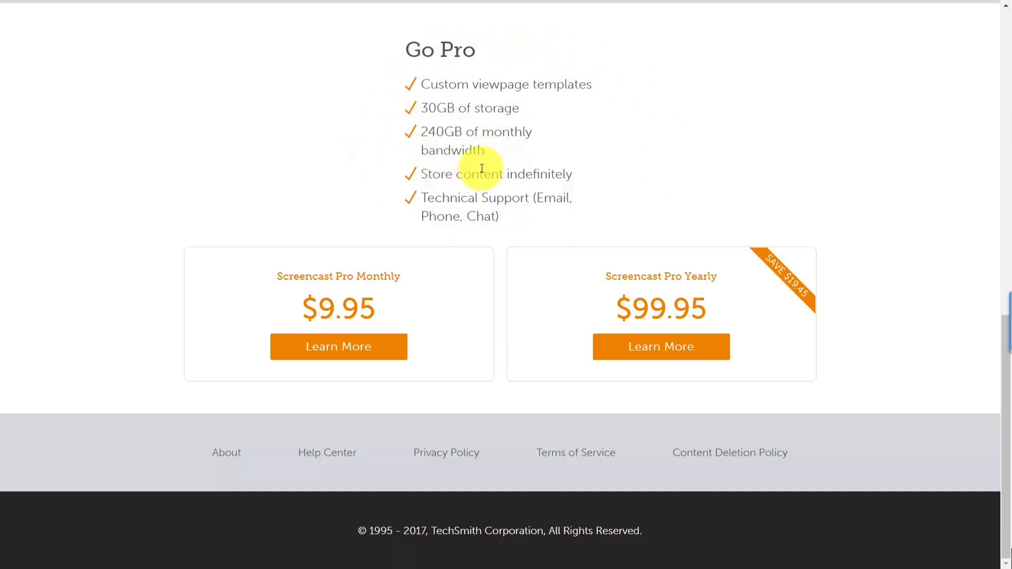
{"action": "scroll", "coordinate": [491, 174], "scroll_direction": "up", "scroll_amount": 13}
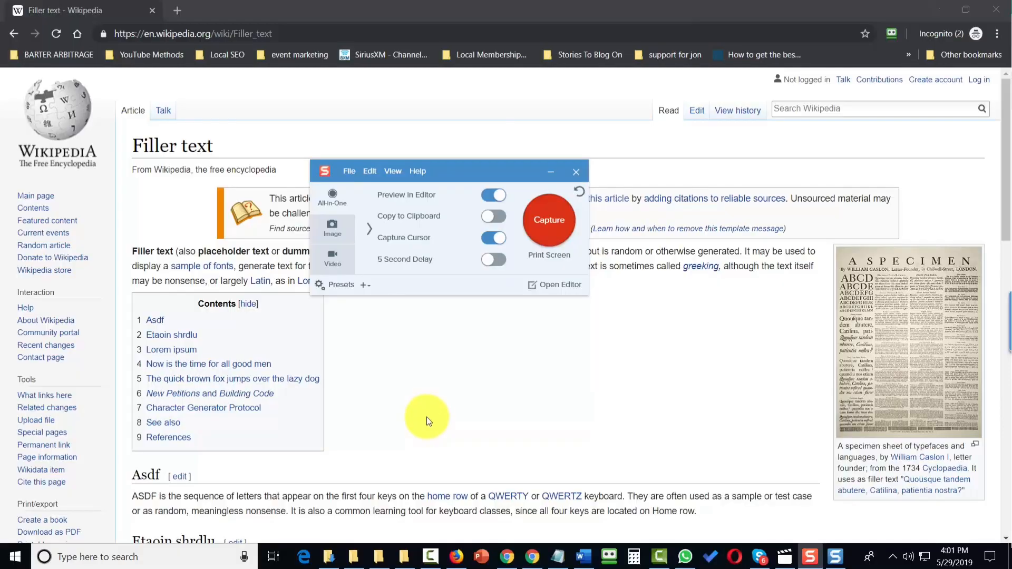
Step: Switch to Image capture, set the selection to Region, and try capturing a small area near the Wikipedia logo
{"action": "left_click", "coordinate": [327, 228]}
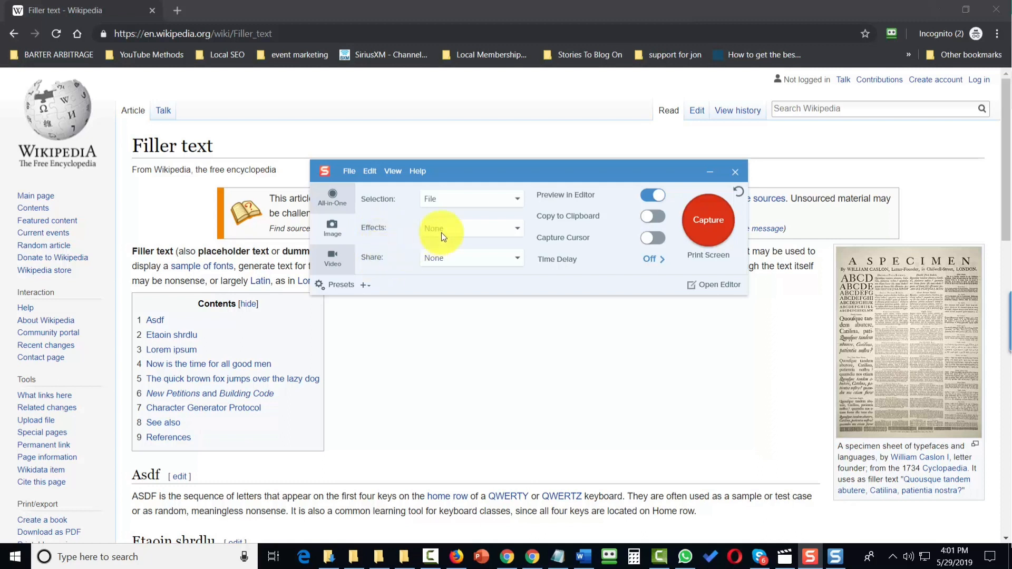
{"action": "left_click", "coordinate": [476, 195]}
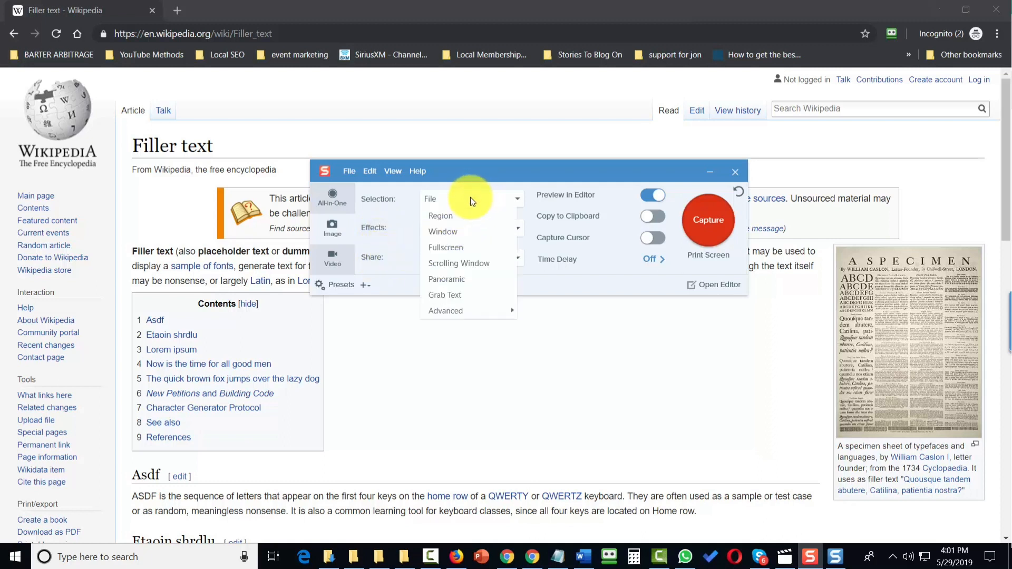
{"action": "left_click", "coordinate": [440, 217]}
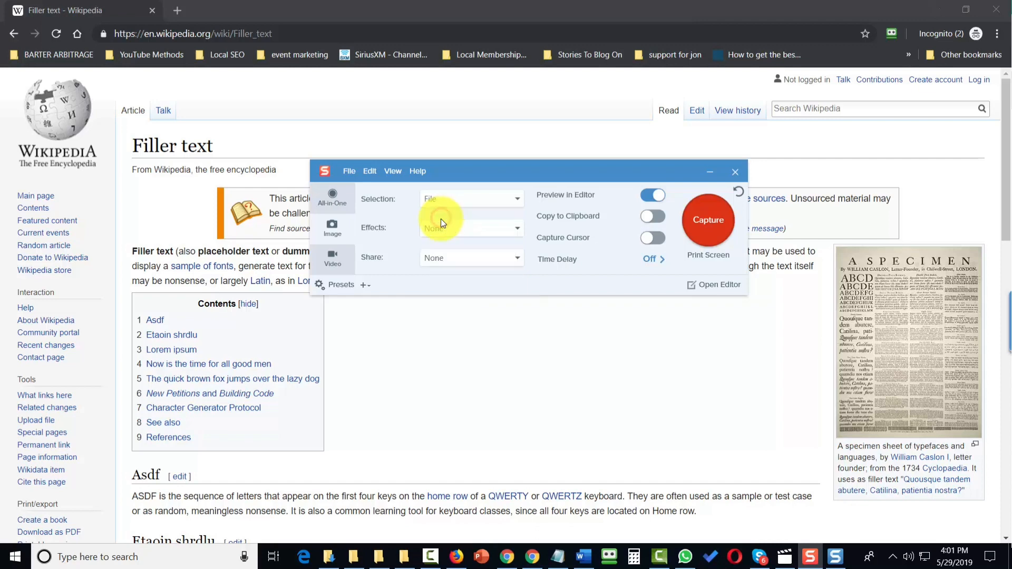
{"action": "left_click", "coordinate": [706, 221]}
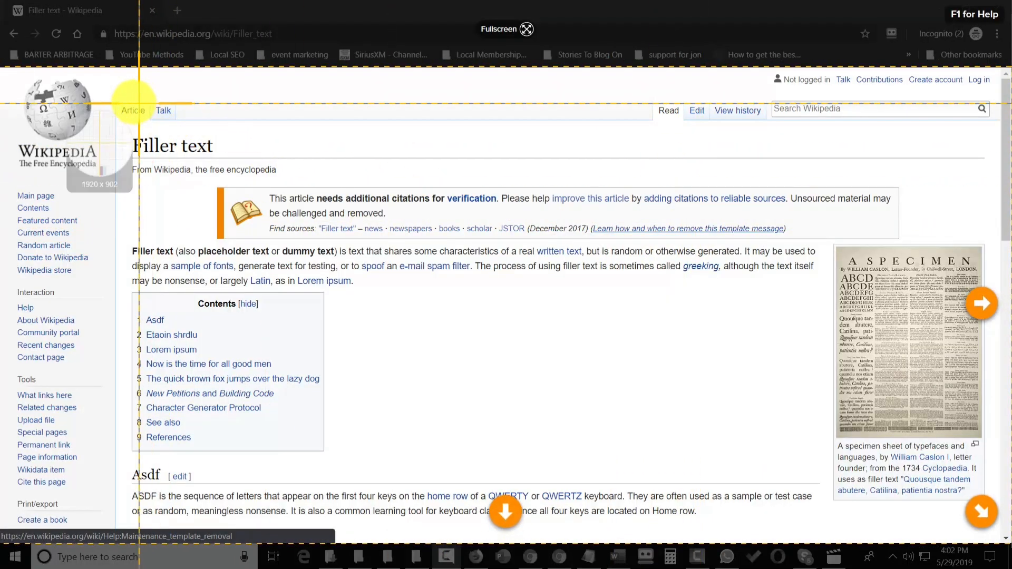
{"action": "left_click_drag", "start_coordinate": [120, 106], "coordinate": [215, 237]}
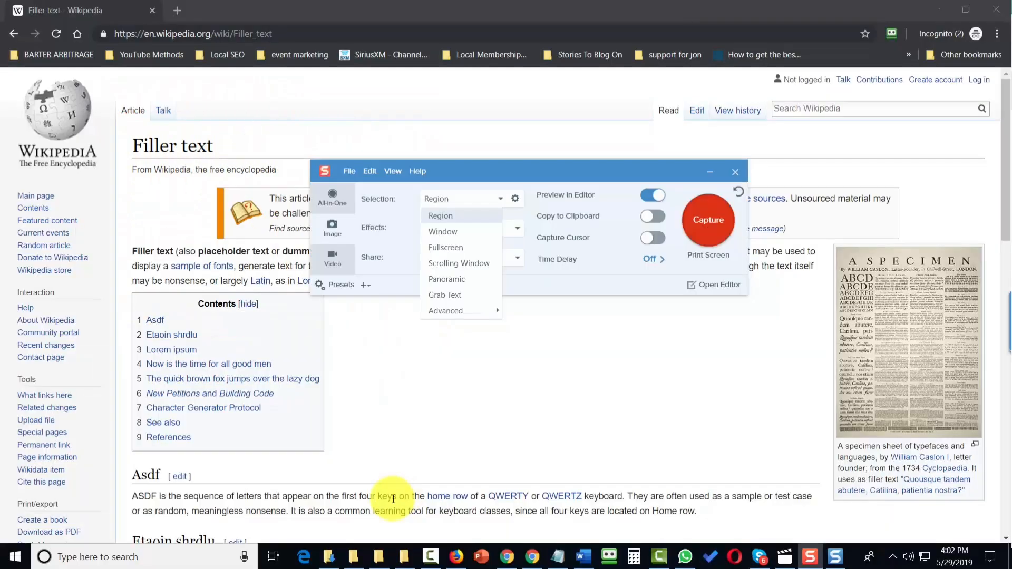
Step: Set the selection to Window, start a capture, and cancel it
{"action": "left_click", "coordinate": [451, 234]}
{"action": "left_click", "coordinate": [708, 220]}
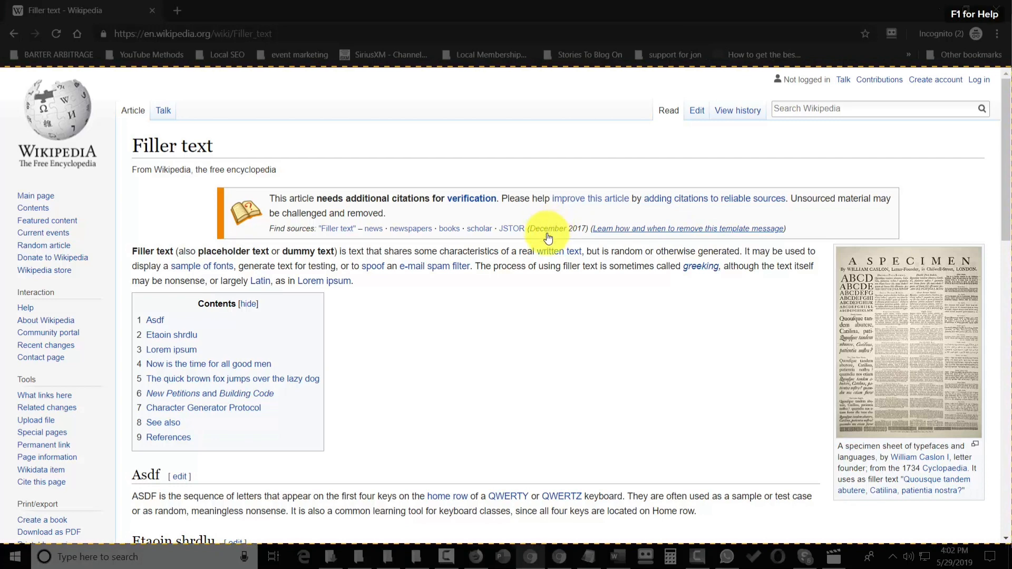
{"action": "key", "text": "Escape"}
Step: Set the selection to Fullscreen and capture the whole screen
{"action": "left_click", "coordinate": [462, 199]}
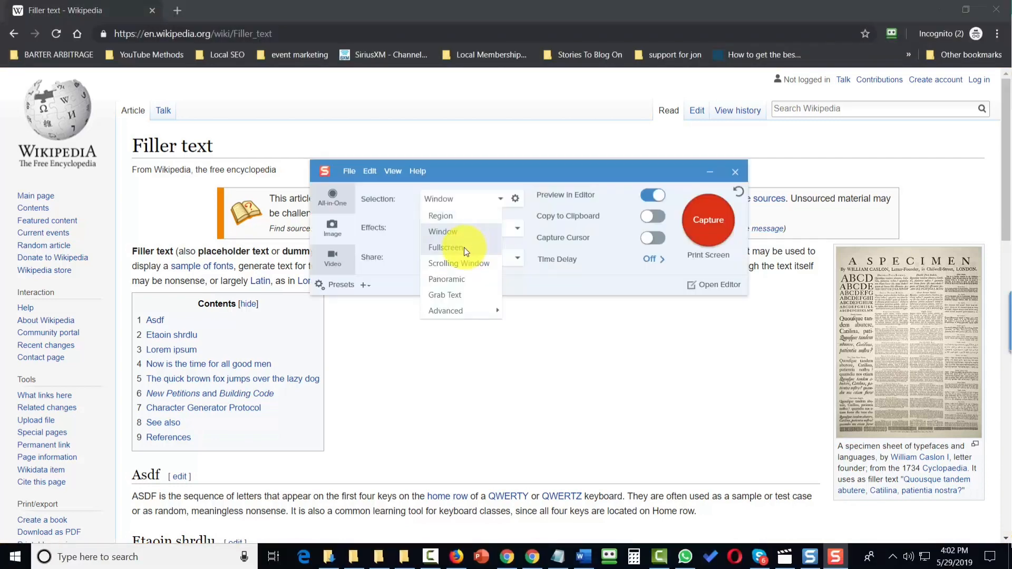
{"action": "left_click", "coordinate": [464, 247]}
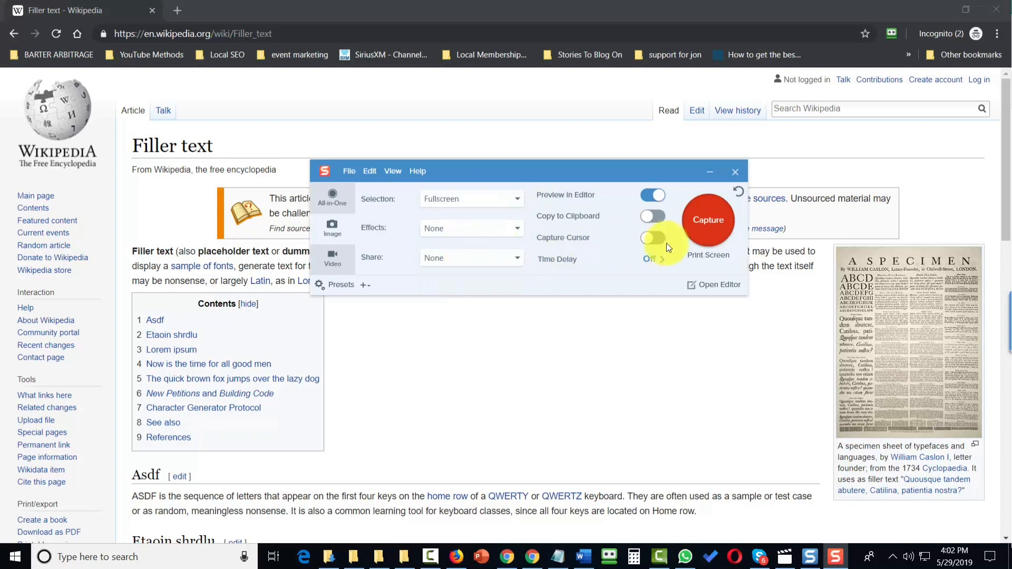
{"action": "left_click", "coordinate": [714, 226]}
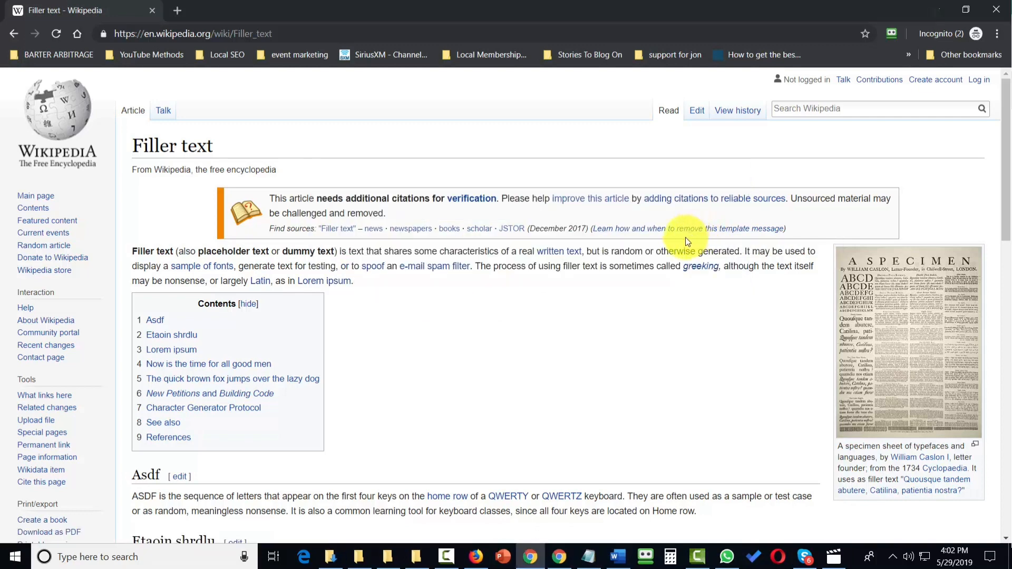
Step: Set the selection to Scrolling Window and capture the page's vertical scrolling area
{"action": "left_click", "coordinate": [499, 202]}
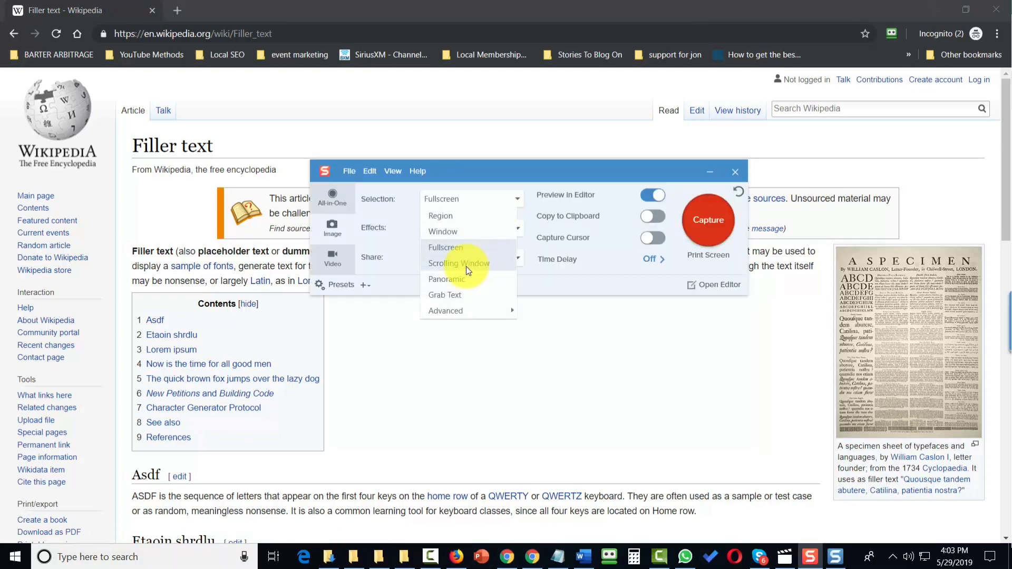
{"action": "left_click", "coordinate": [452, 261]}
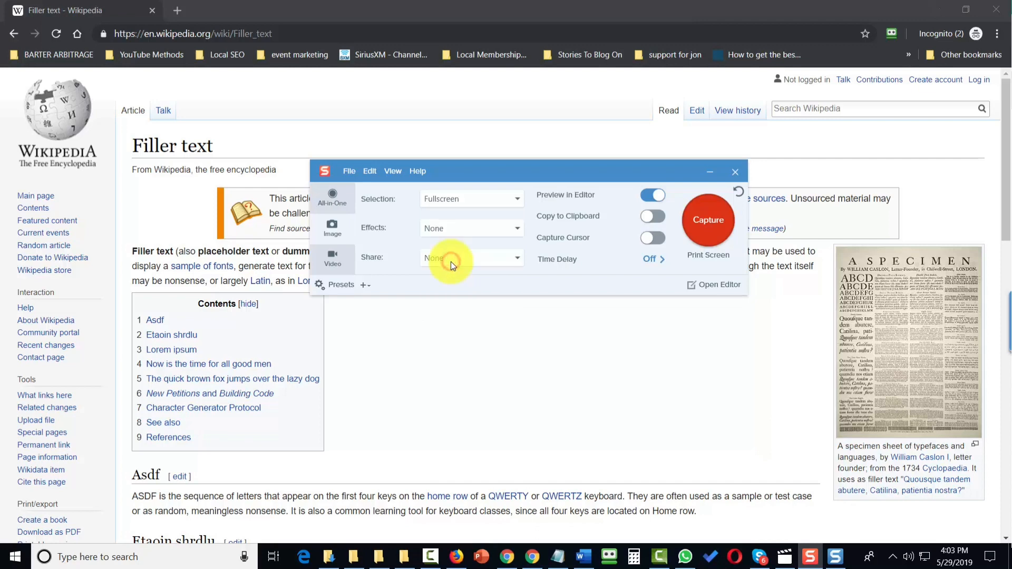
{"action": "left_click", "coordinate": [709, 223]}
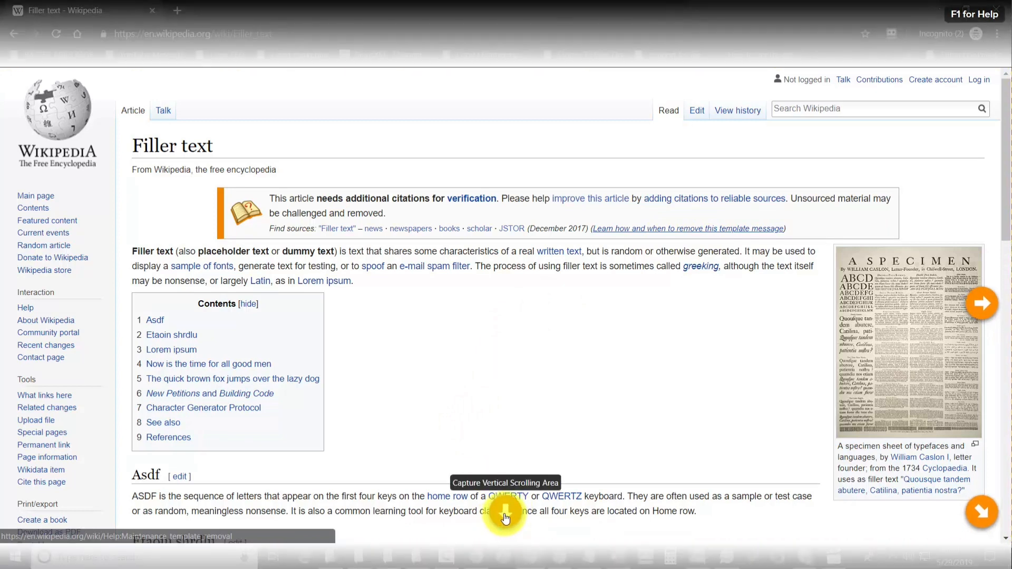
{"action": "left_click", "coordinate": [505, 517]}
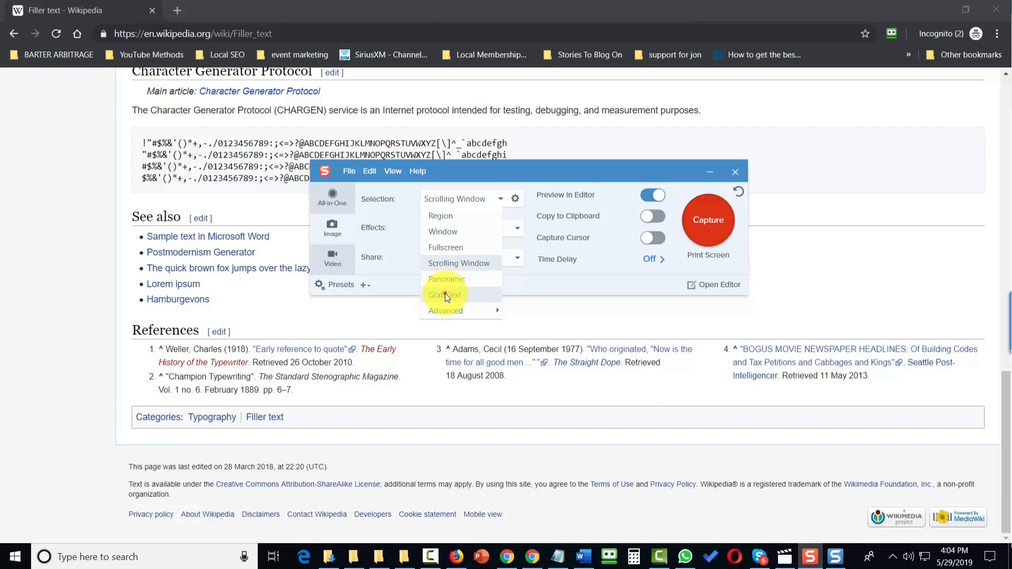
Step: Set the selection to Grab Text, capture the See also section, and highlight the grabbed text in the results
{"action": "left_click", "coordinate": [445, 294]}
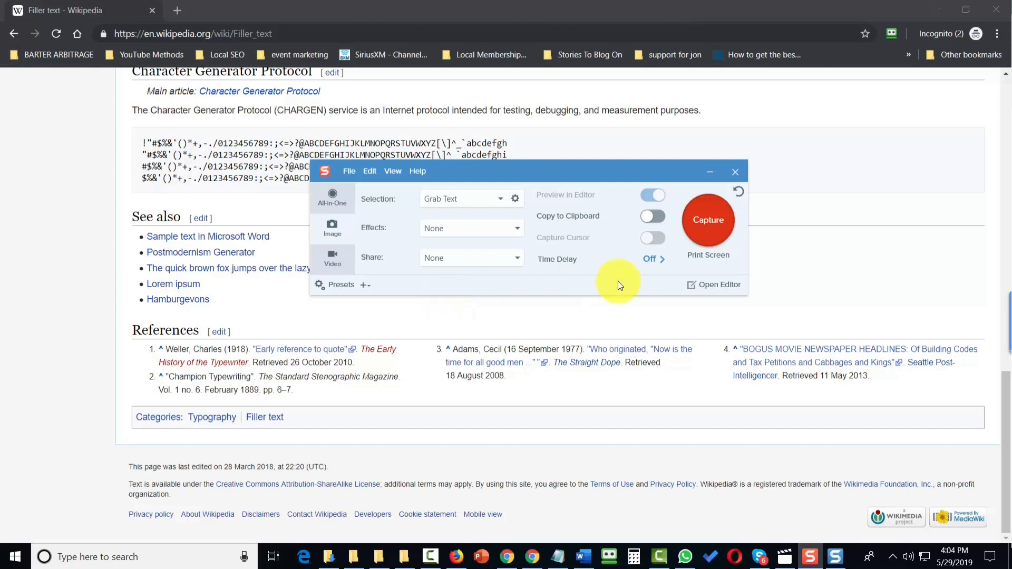
{"action": "left_click", "coordinate": [706, 224]}
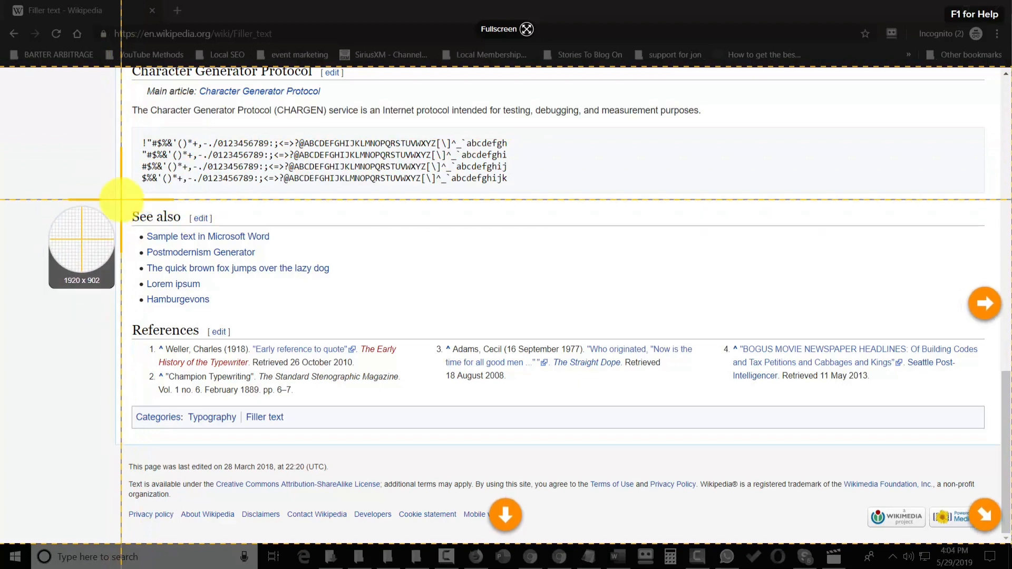
{"action": "left_click_drag", "start_coordinate": [121, 199], "coordinate": [173, 303]}
{"action": "left_click_drag", "start_coordinate": [352, 331], "coordinate": [378, 321]}
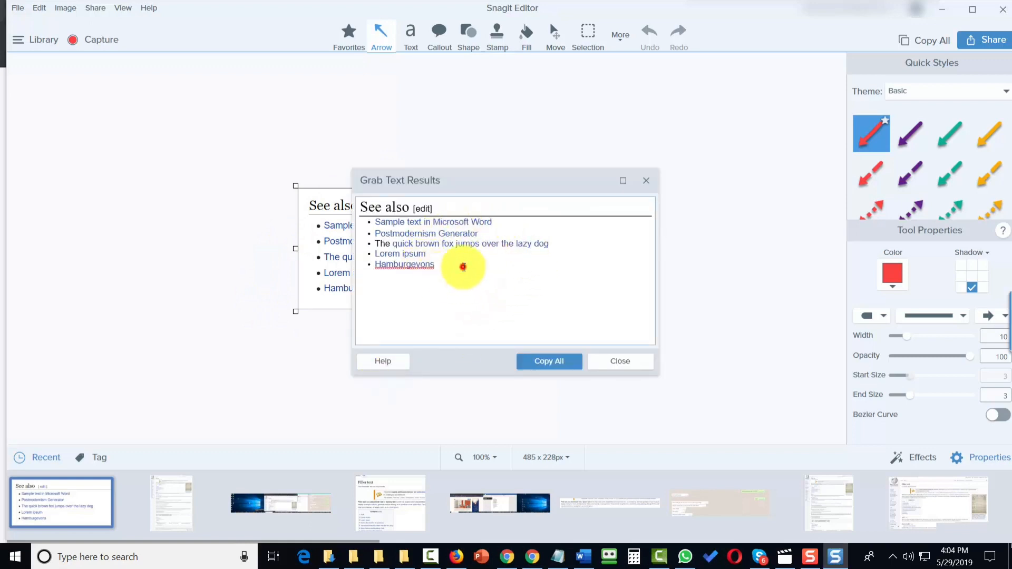
{"action": "left_click_drag", "start_coordinate": [464, 266], "coordinate": [397, 221]}
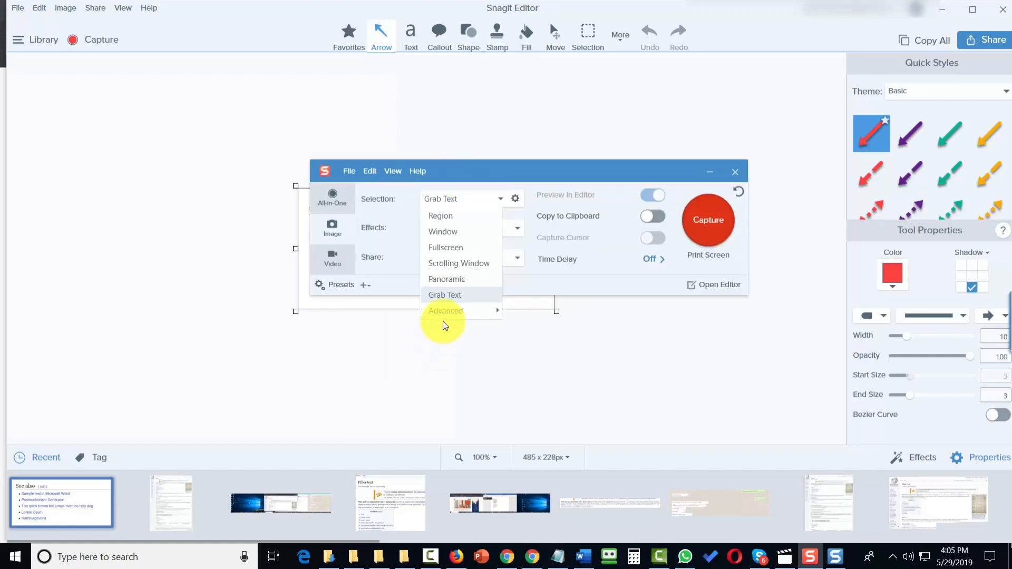
Step: Set the capture selection to Multiple Area from the advanced options
{"action": "mouse_move", "coordinate": [500, 315]}
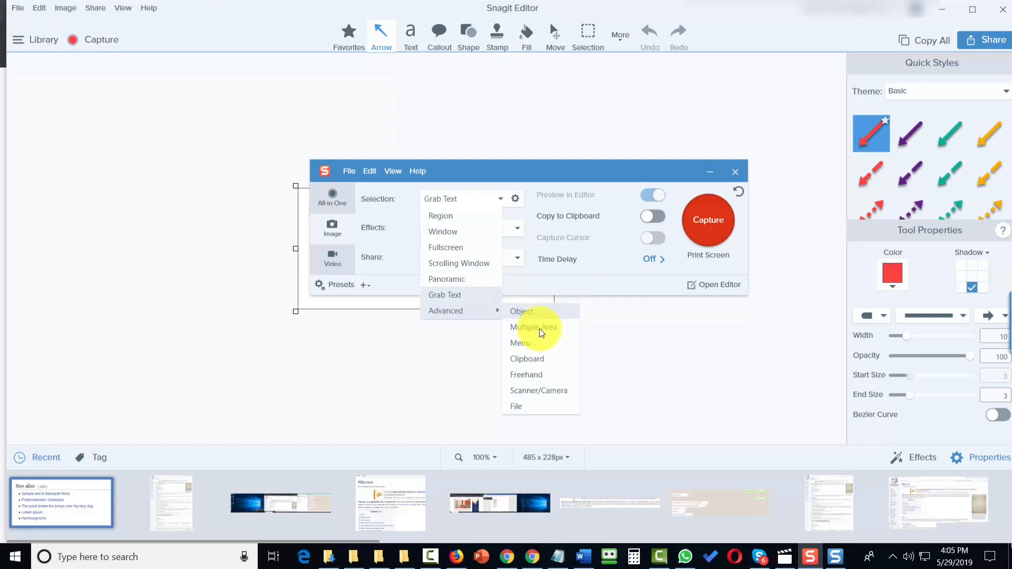
{"action": "left_click", "coordinate": [541, 332]}
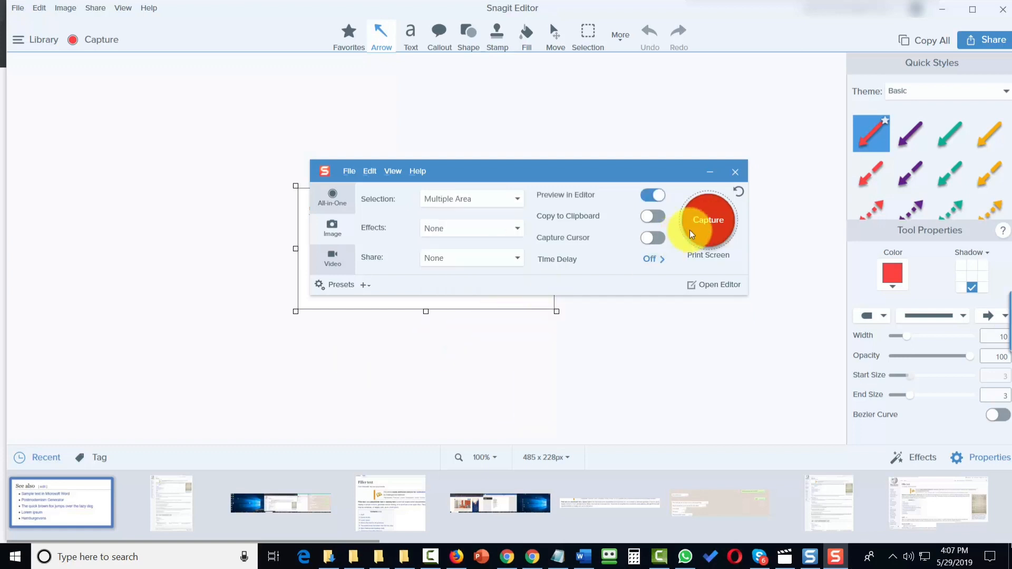
Step: Capture two areas, the See also section and the Character Generator Protocol code block, as one Multiple Area capture
{"action": "left_click", "coordinate": [692, 234]}
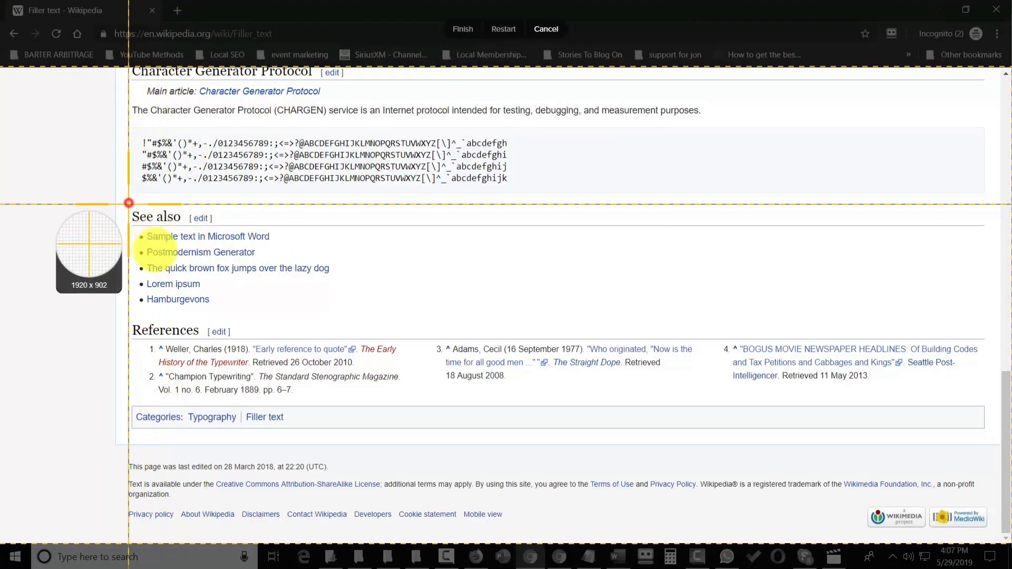
{"action": "left_click_drag", "start_coordinate": [128, 203], "coordinate": [373, 323]}
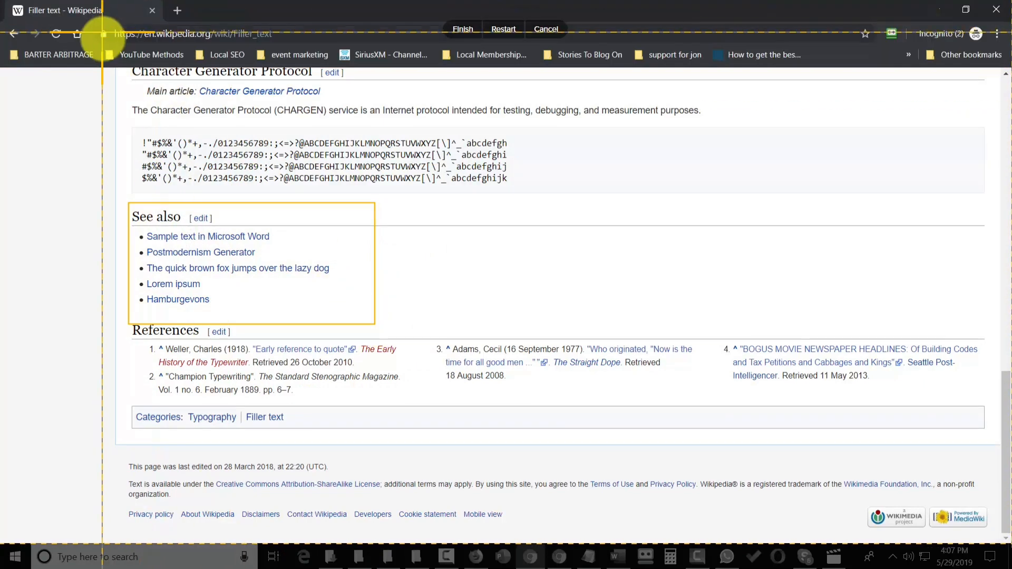
{"action": "left_click_drag", "start_coordinate": [119, 95], "coordinate": [526, 192]}
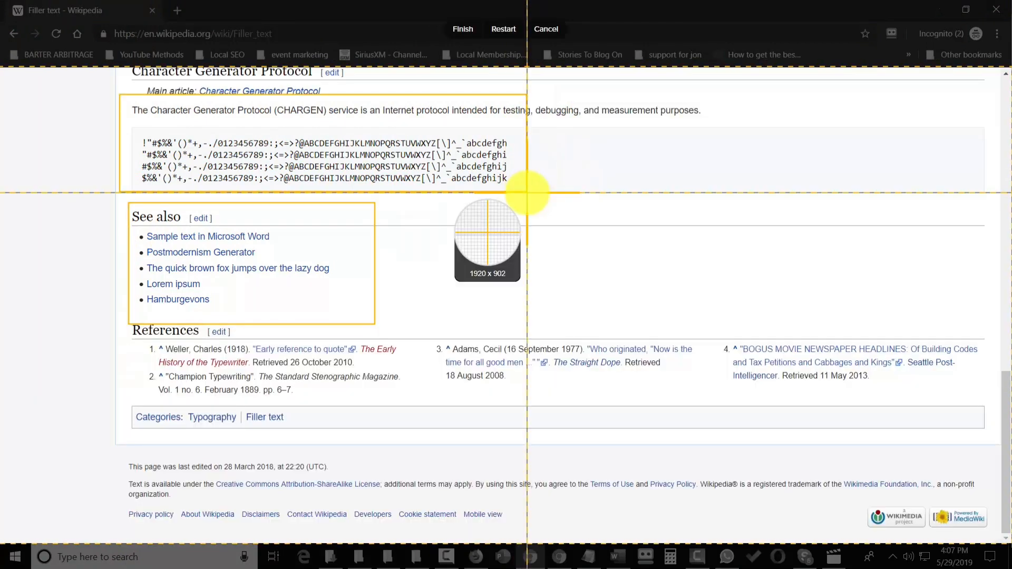
{"action": "left_click", "coordinate": [463, 32]}
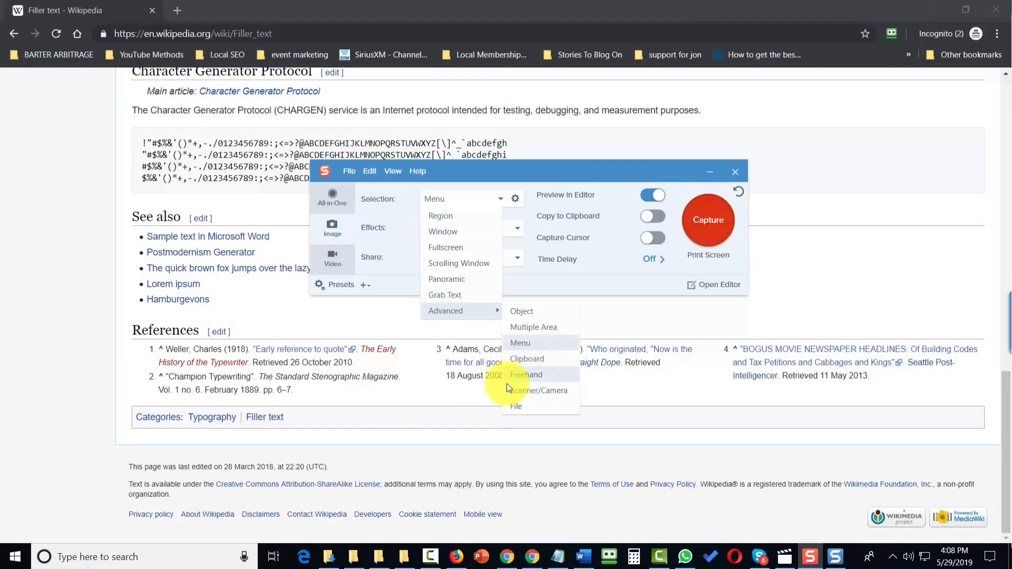
Step: Set the selection to File and capture Screenshot (2).png from the Pictures Screenshots folder
{"action": "left_click", "coordinate": [514, 406]}
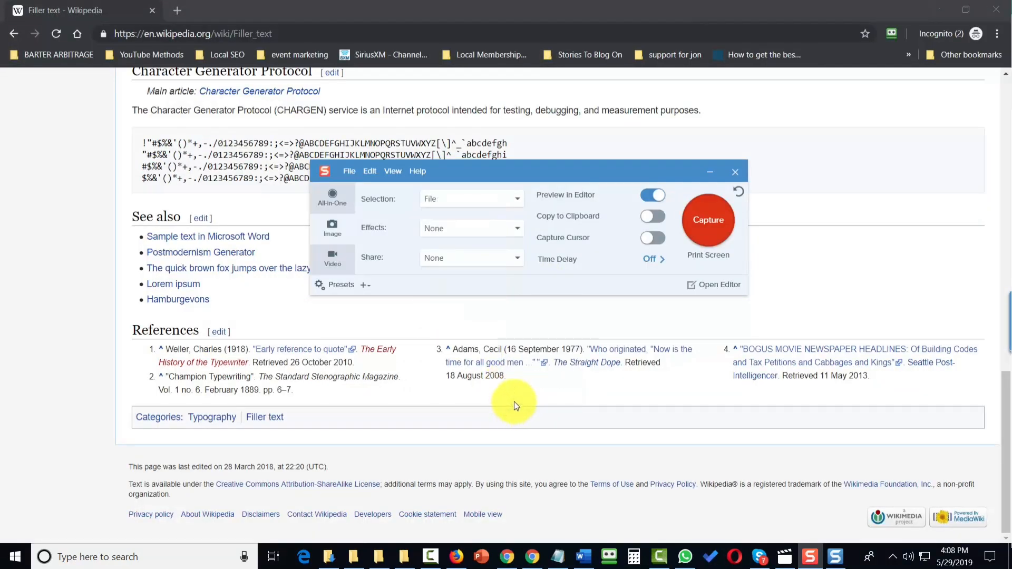
{"action": "left_click", "coordinate": [705, 230]}
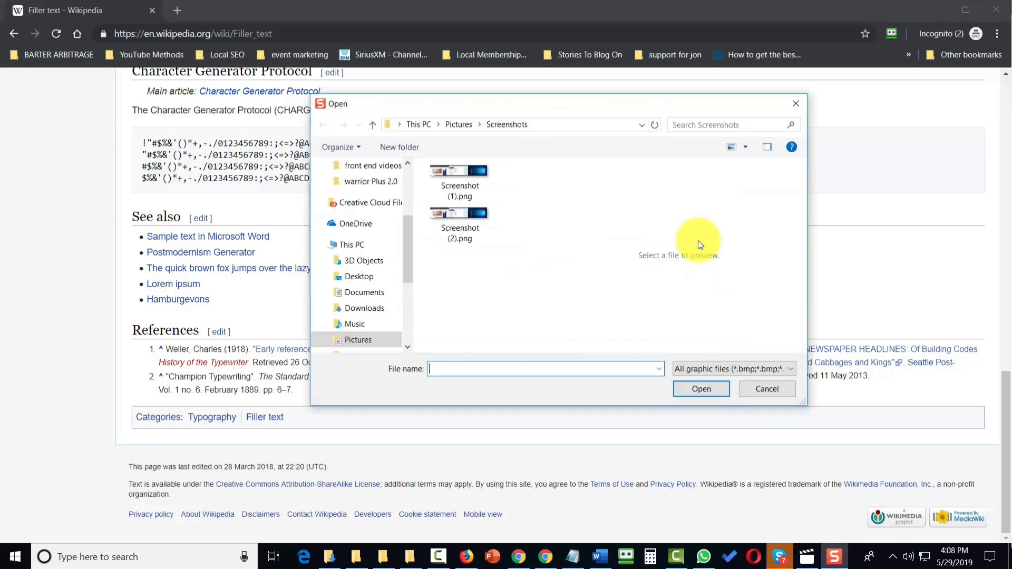
{"action": "left_click", "coordinate": [449, 213]}
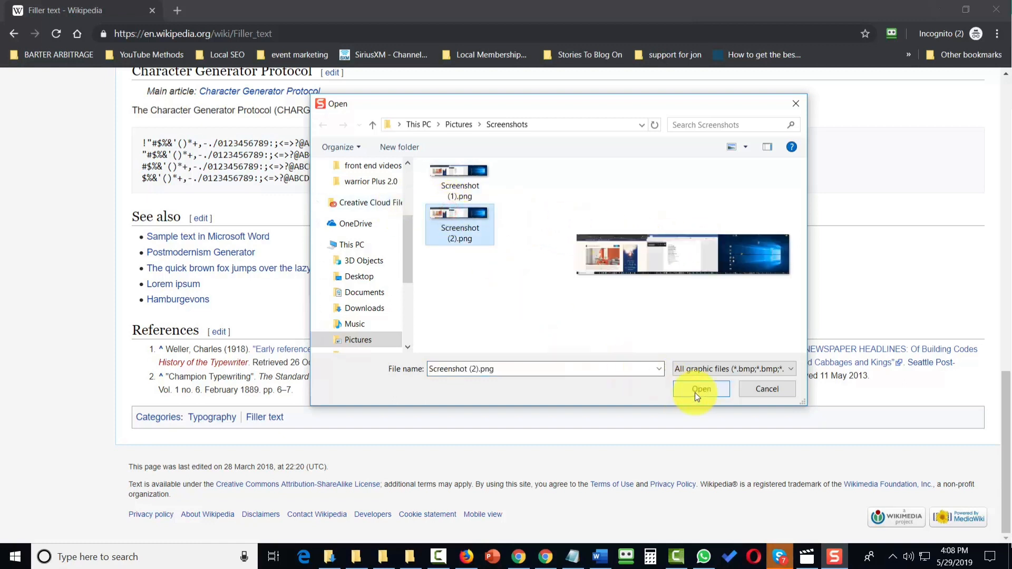
{"action": "left_click", "coordinate": [707, 367]}
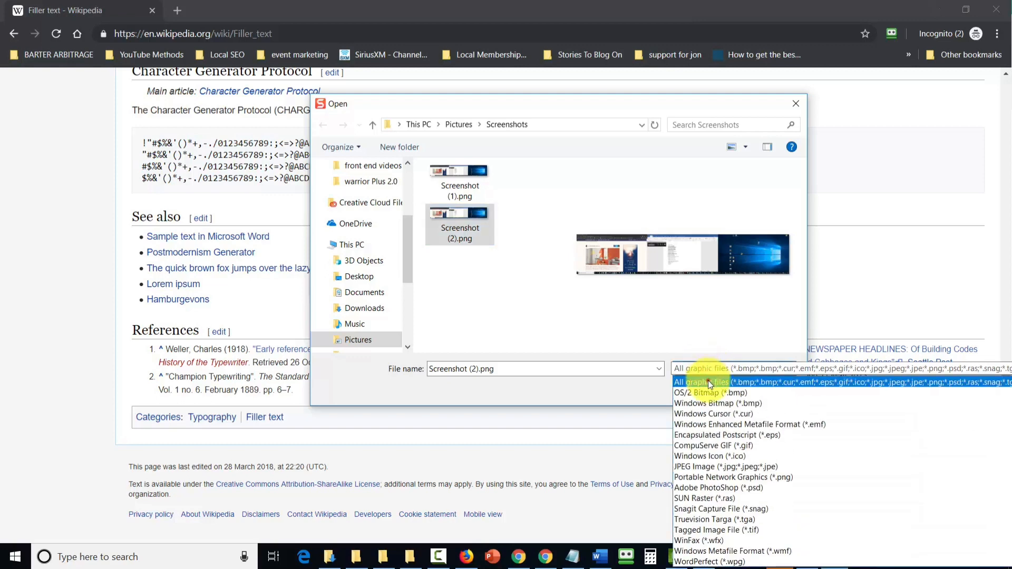
{"action": "left_click", "coordinate": [707, 380]}
{"action": "left_click", "coordinate": [698, 385]}
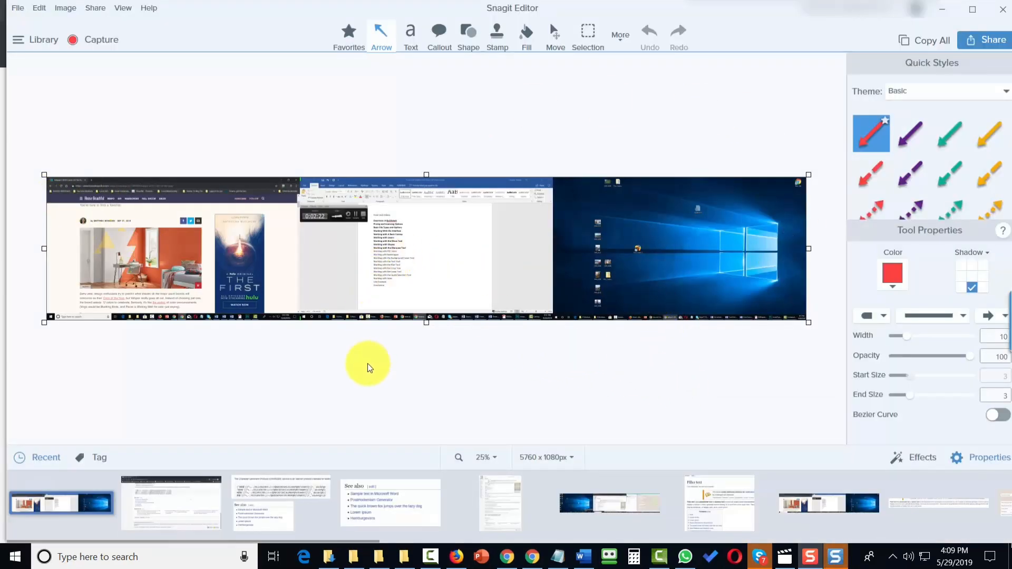
Step: Open the Snagit Editor from the capture window and then minimize it
{"action": "key", "text": "alt+Tab"}
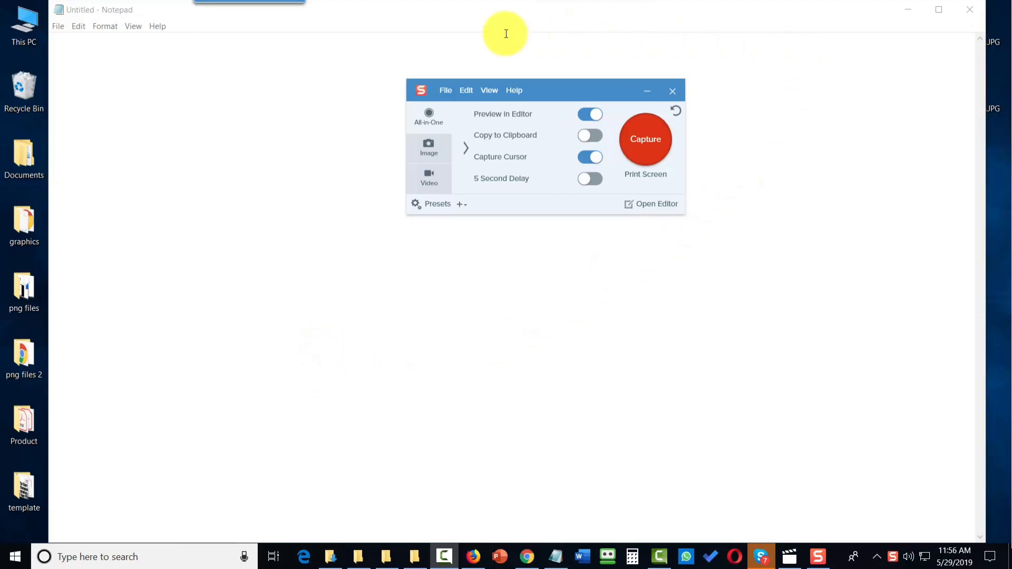
{"action": "left_click_drag", "start_coordinate": [573, 87], "coordinate": [482, 148]}
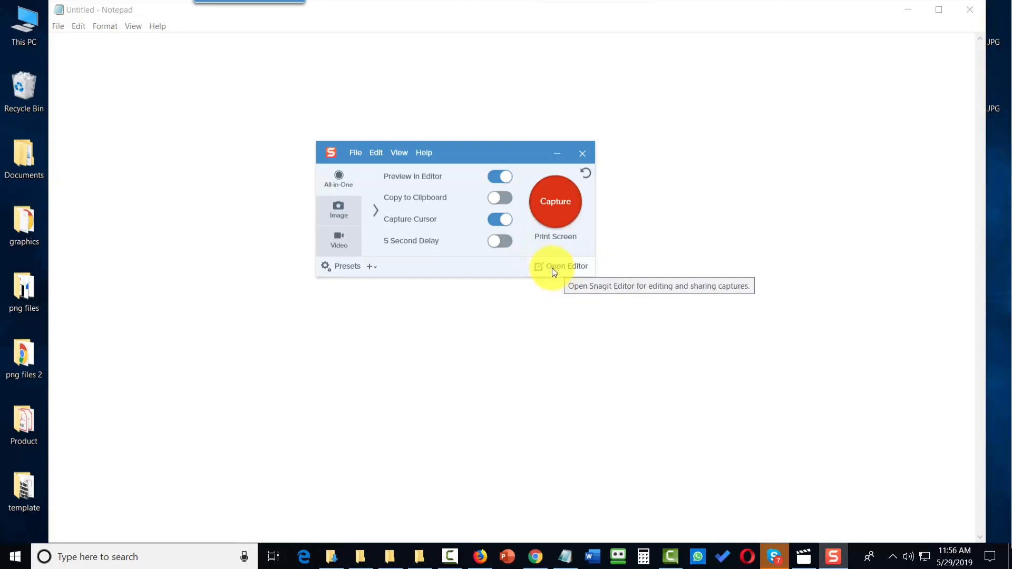
{"action": "left_click", "coordinate": [554, 267]}
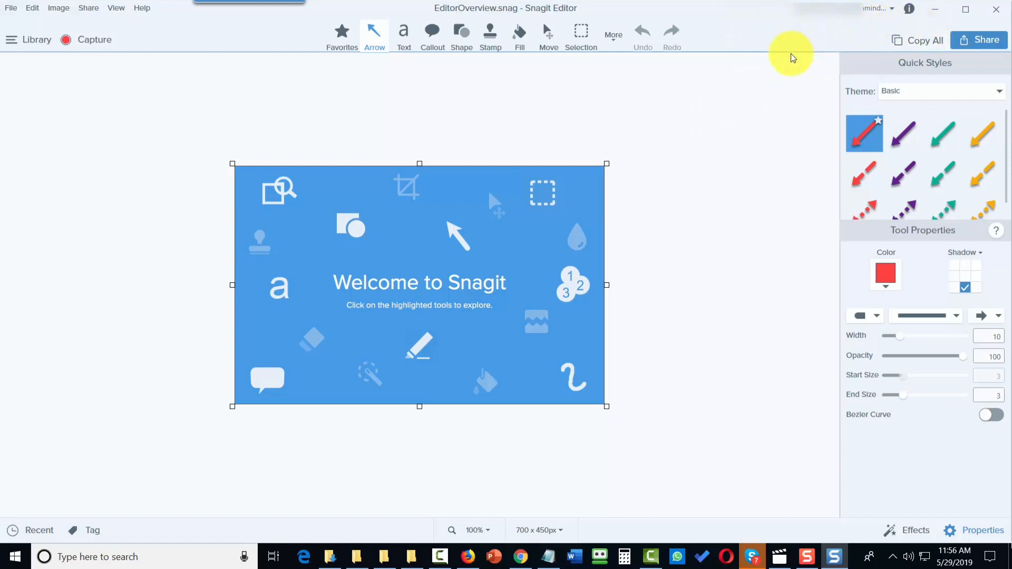
{"action": "left_click", "coordinate": [935, 15]}
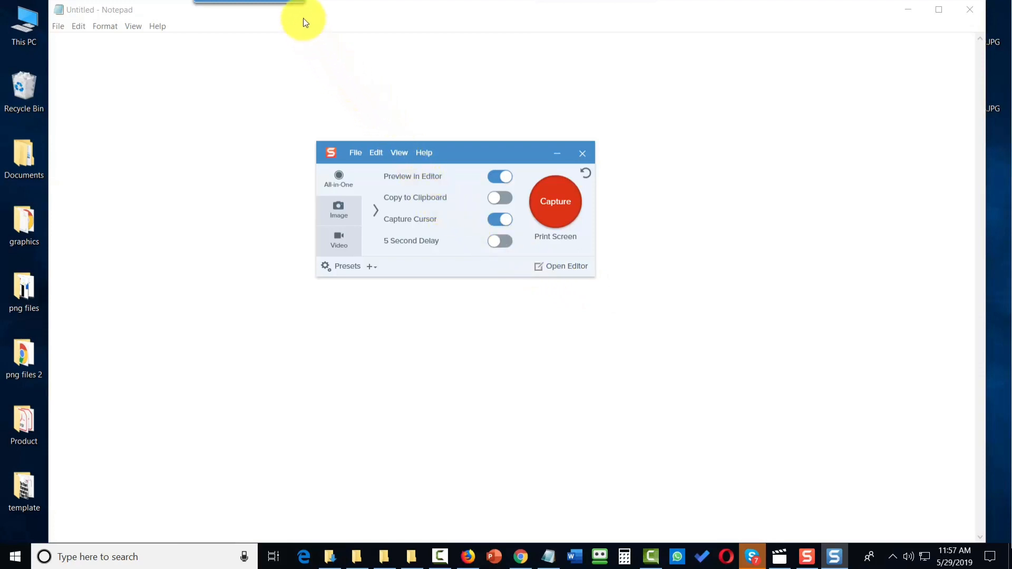
Step: Open the OneClick settings menu and review its options
{"action": "mouse_move", "coordinate": [286, 3]}
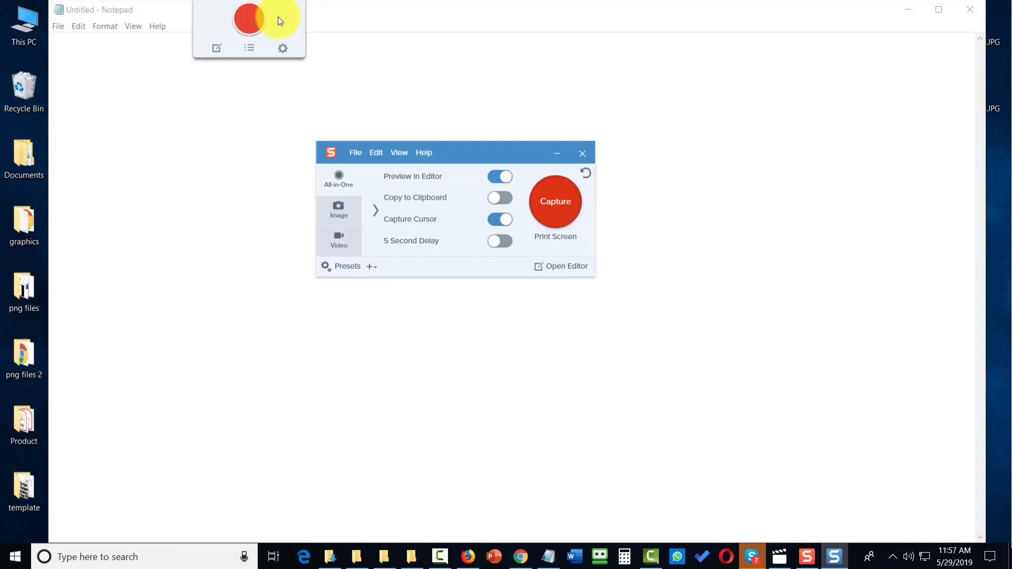
{"action": "left_click", "coordinate": [283, 50]}
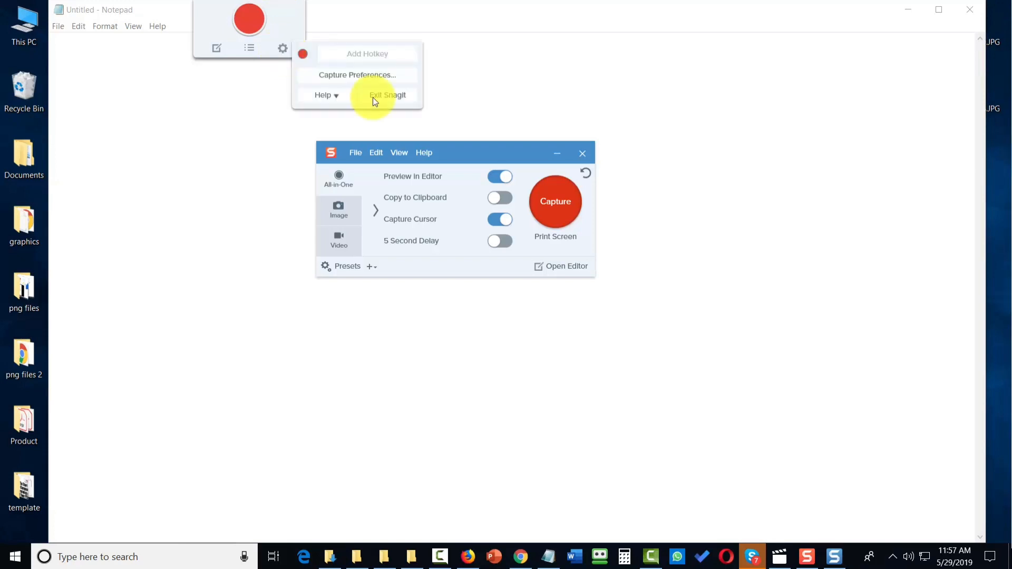
{"action": "left_click", "coordinate": [375, 97]}
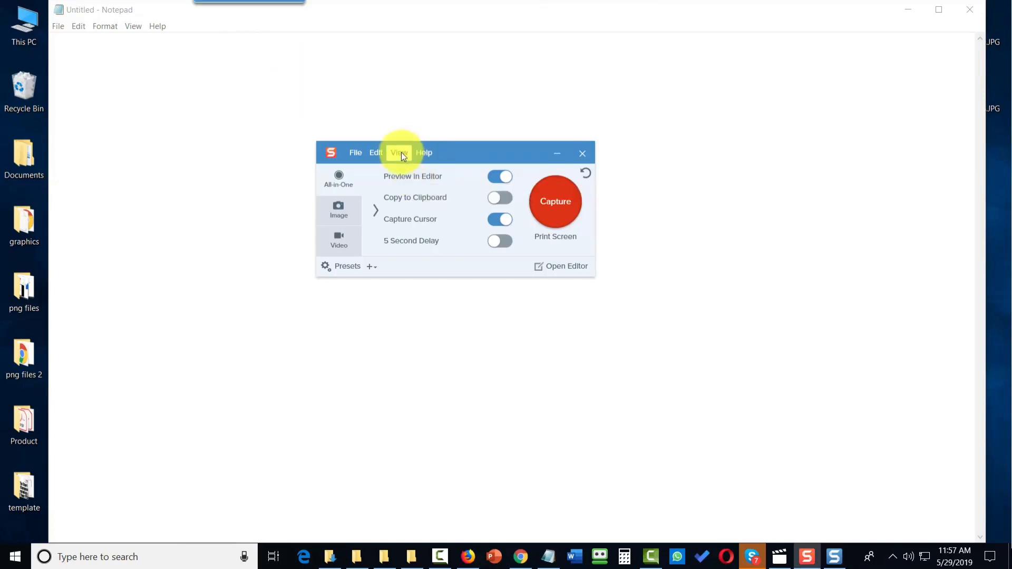
Step: Hide OneClick from the capture window's View menu, then show it again
{"action": "left_click", "coordinate": [400, 153]}
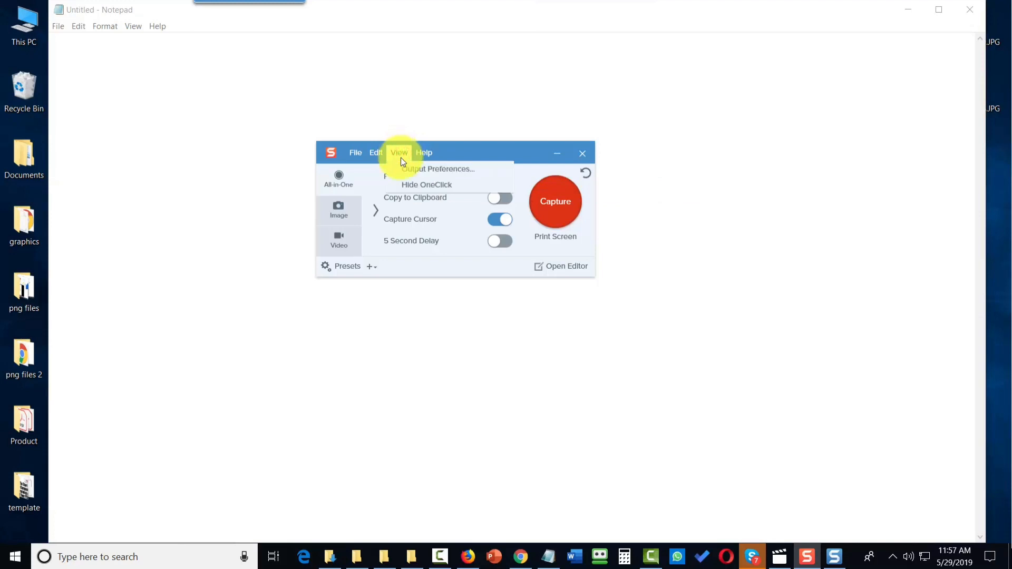
{"action": "left_click", "coordinate": [417, 186]}
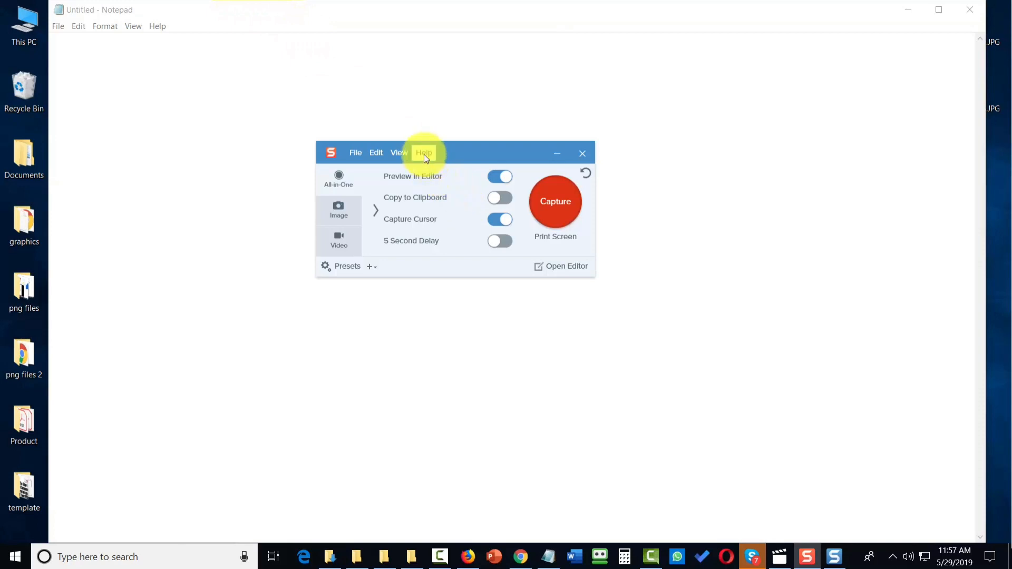
{"action": "left_click", "coordinate": [410, 153]}
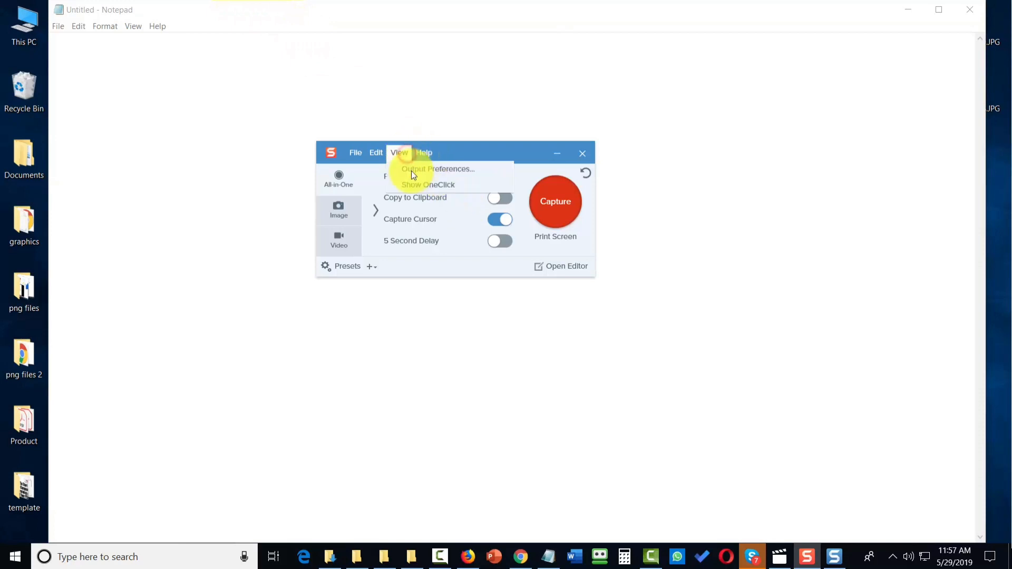
{"action": "left_click", "coordinate": [415, 185]}
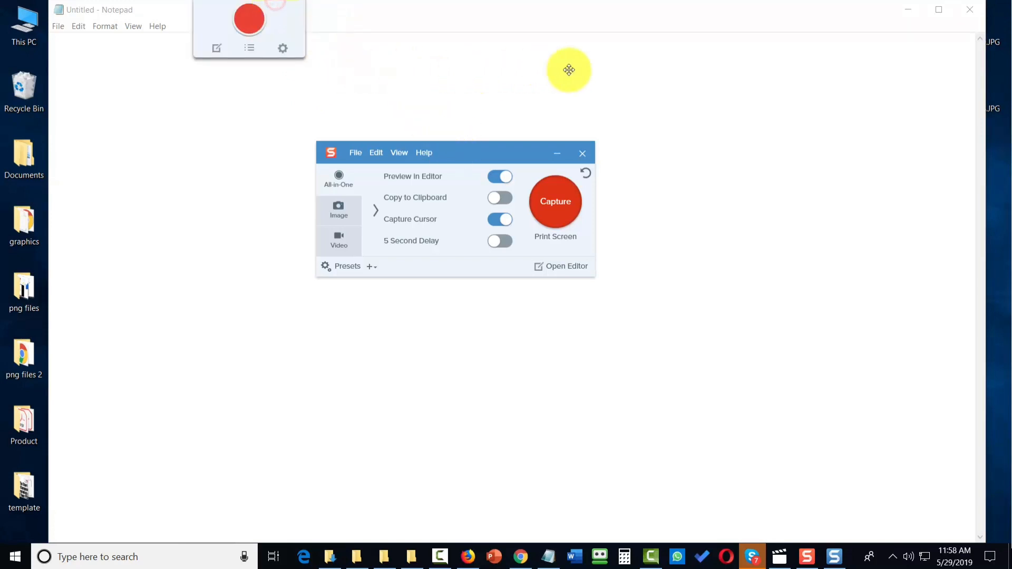
Step: Move the OneClick widget from the top edge to the right edge of the screen
{"action": "left_click_drag", "start_coordinate": [569, 69], "coordinate": [1008, 264]}
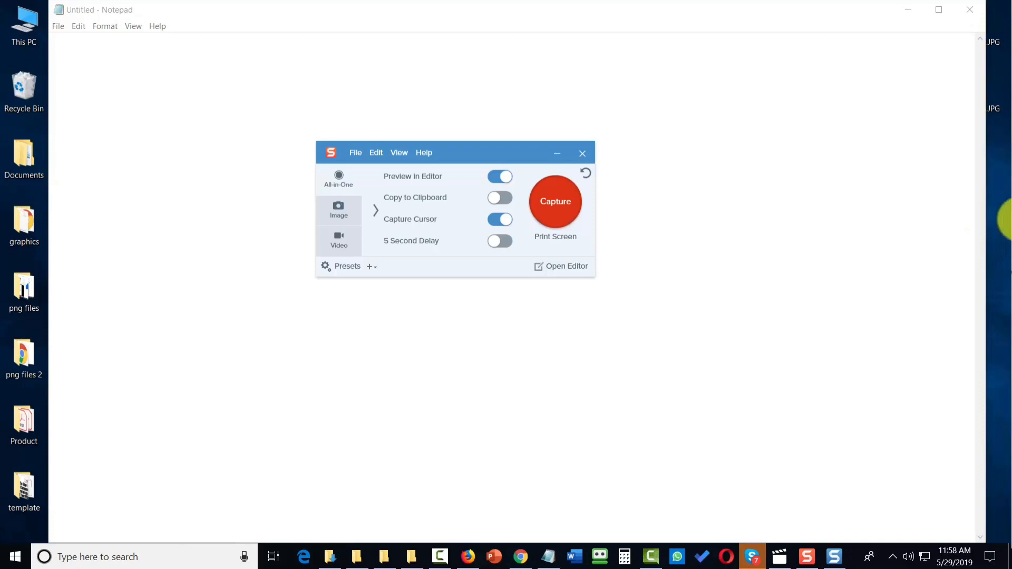
{"action": "left_click_drag", "start_coordinate": [1001, 219], "coordinate": [744, 294]}
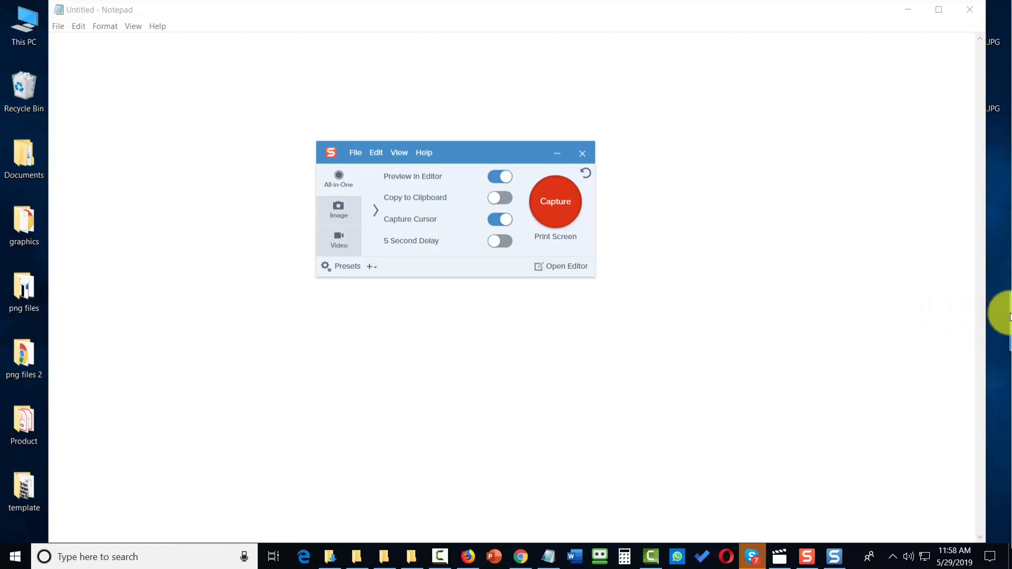
{"action": "mouse_move", "coordinate": [1004, 318]}
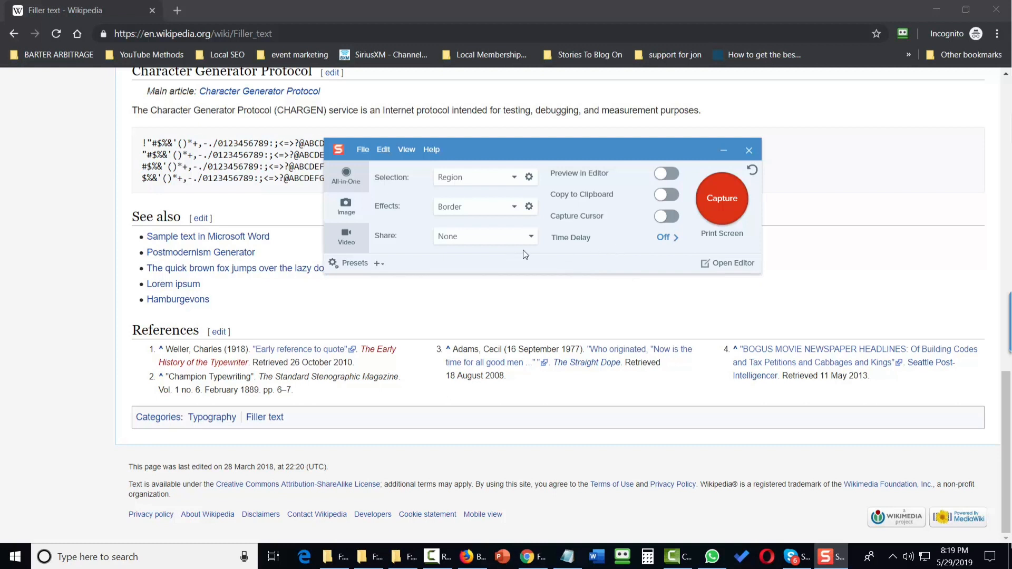
Step: Set the Share destination to Screencast.com and add another destination slot
{"action": "left_click", "coordinate": [529, 238]}
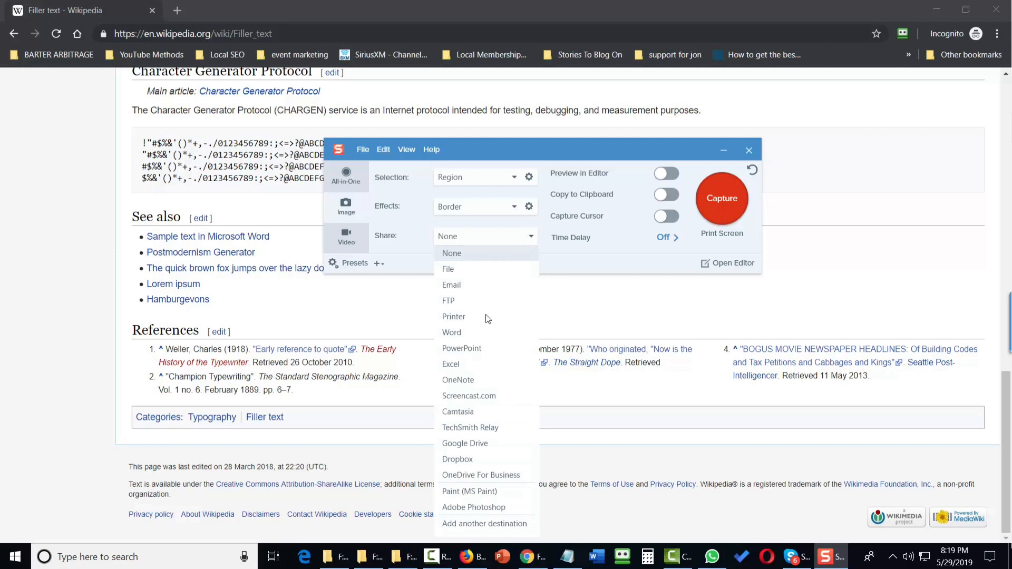
{"action": "left_click", "coordinate": [481, 402]}
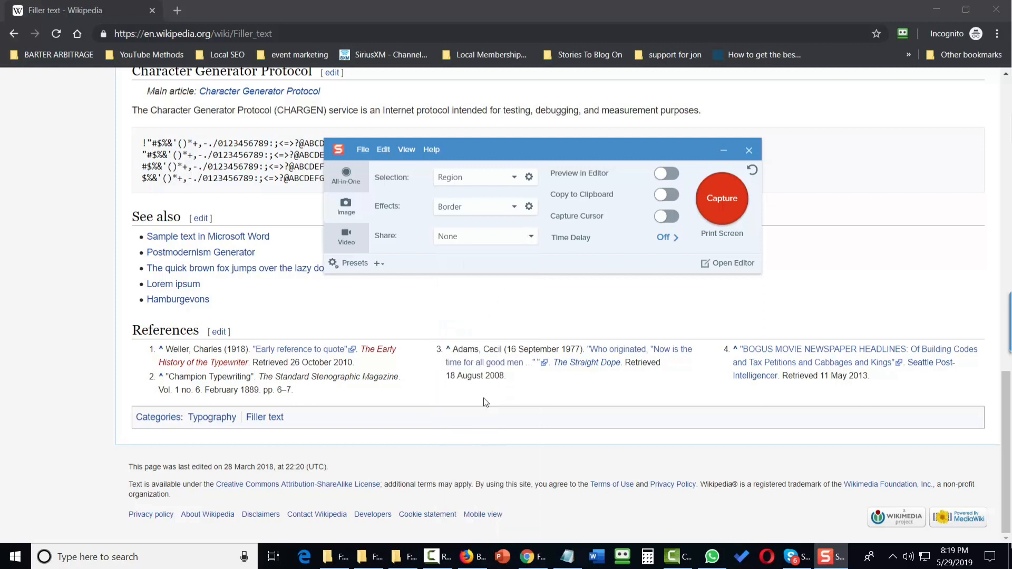
{"action": "left_click", "coordinate": [513, 235]}
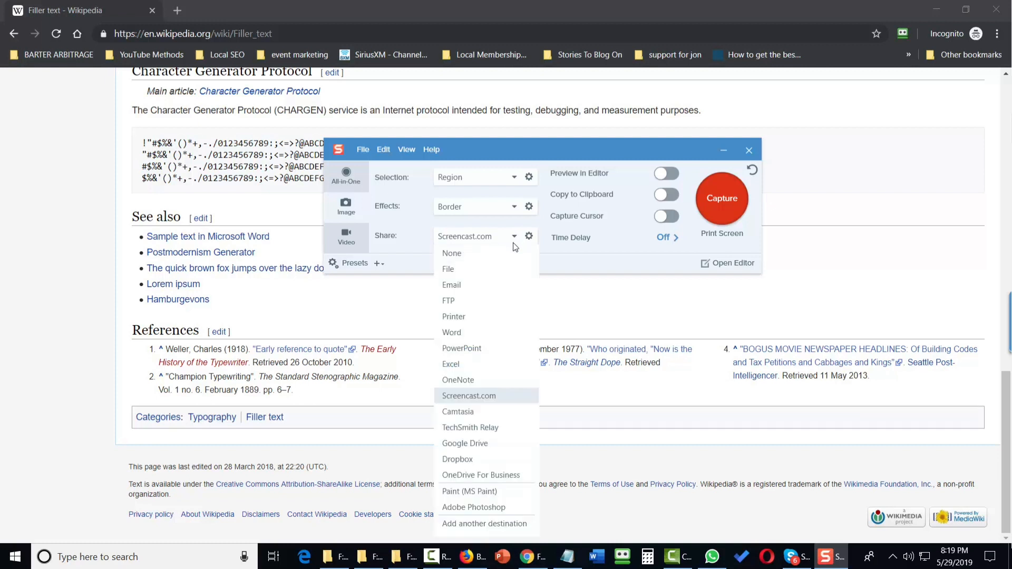
{"action": "left_click", "coordinate": [486, 523]}
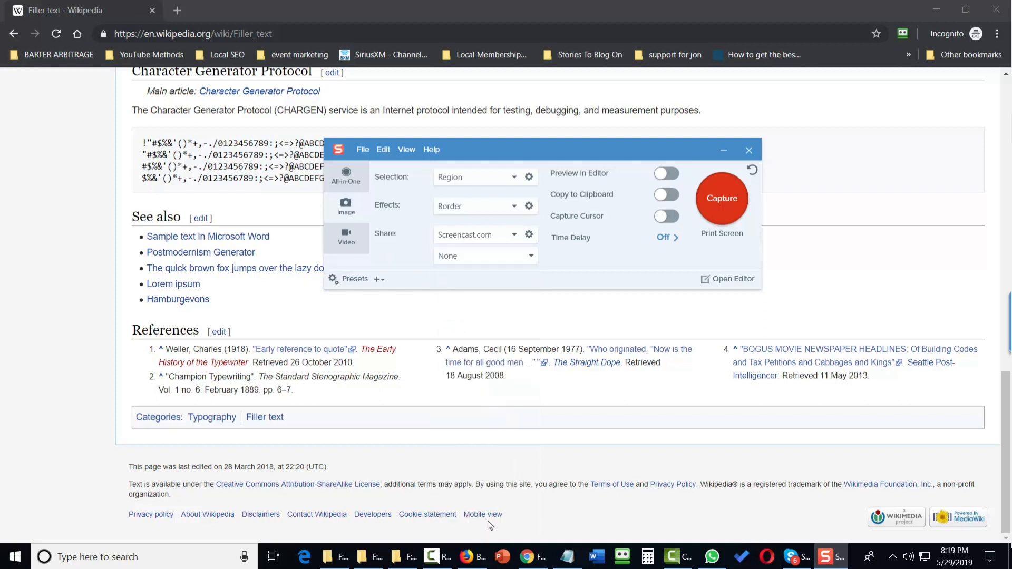
Step: Set the second share destination to Paint (MS Paint) and add a third destination slot
{"action": "left_click", "coordinate": [523, 258]}
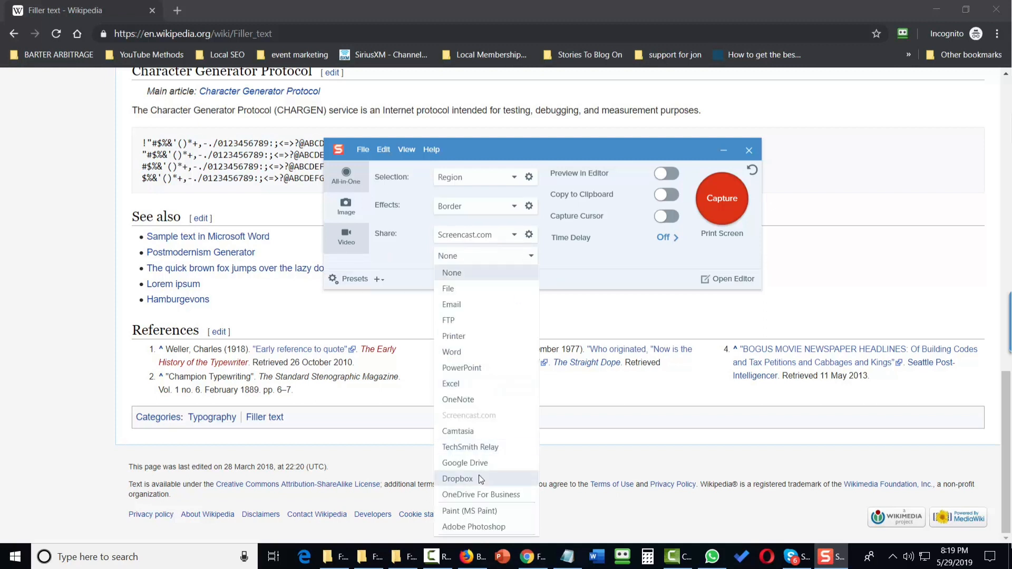
{"action": "left_click", "coordinate": [494, 508]}
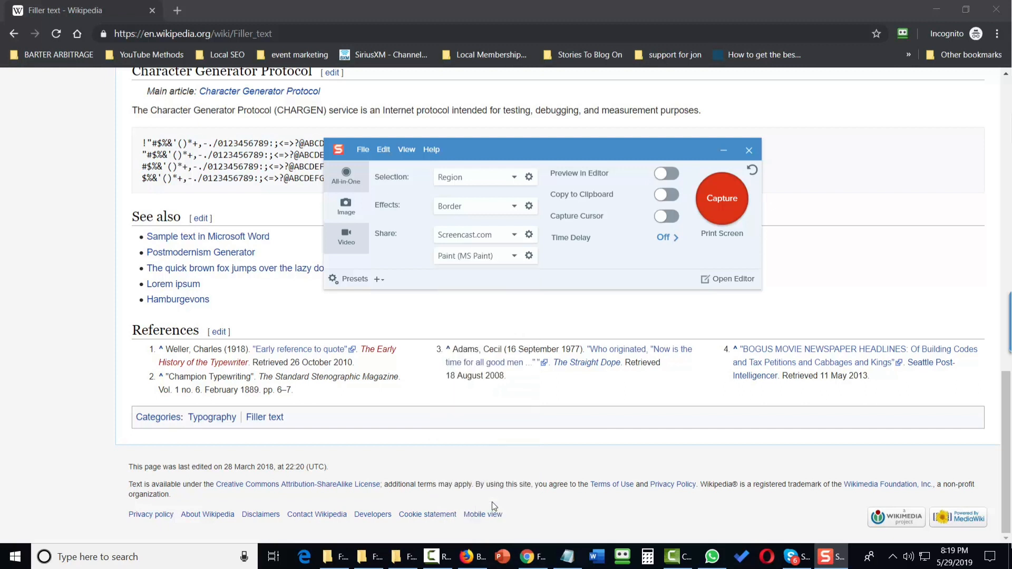
{"action": "left_click", "coordinate": [511, 262]}
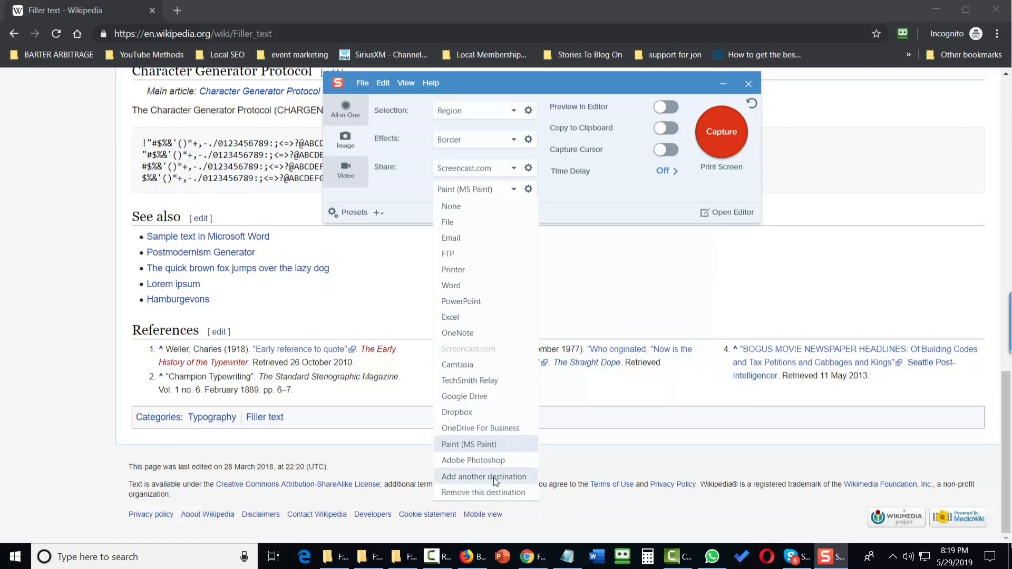
{"action": "left_click", "coordinate": [493, 477]}
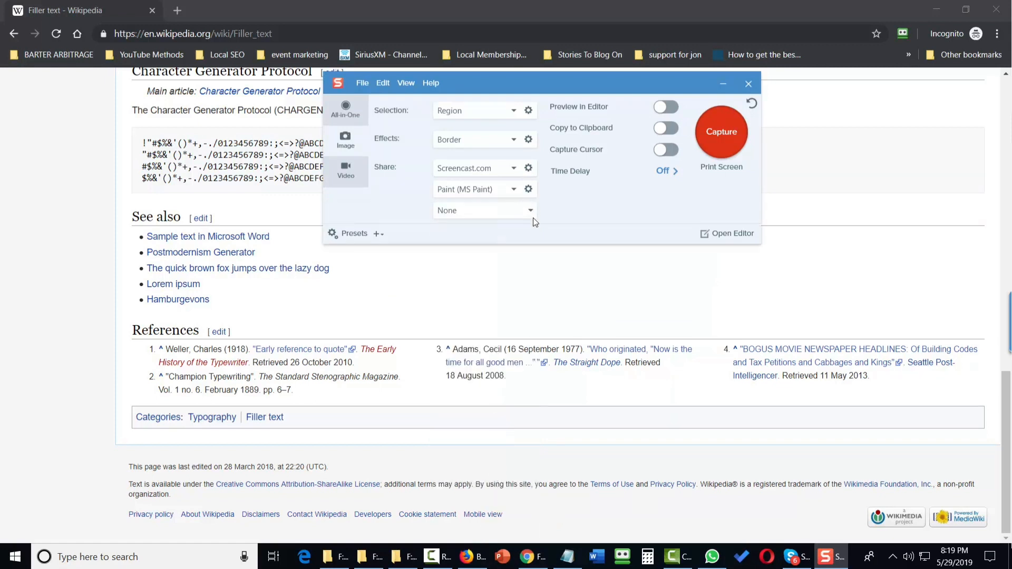
Step: Set the third share destination to Google Drive and accept its upload options
{"action": "left_click", "coordinate": [532, 217]}
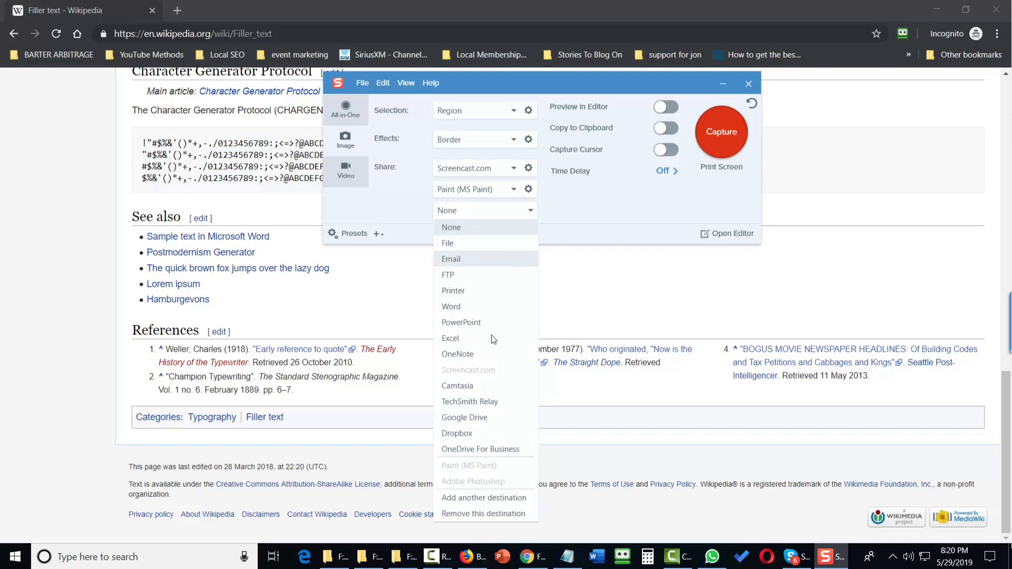
{"action": "left_click", "coordinate": [484, 418]}
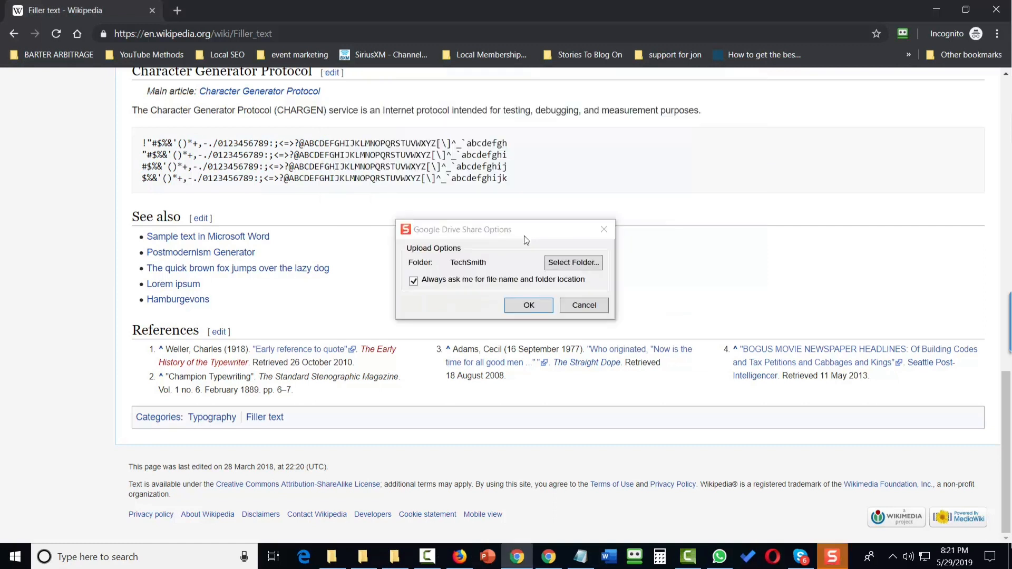
{"action": "left_click", "coordinate": [528, 305]}
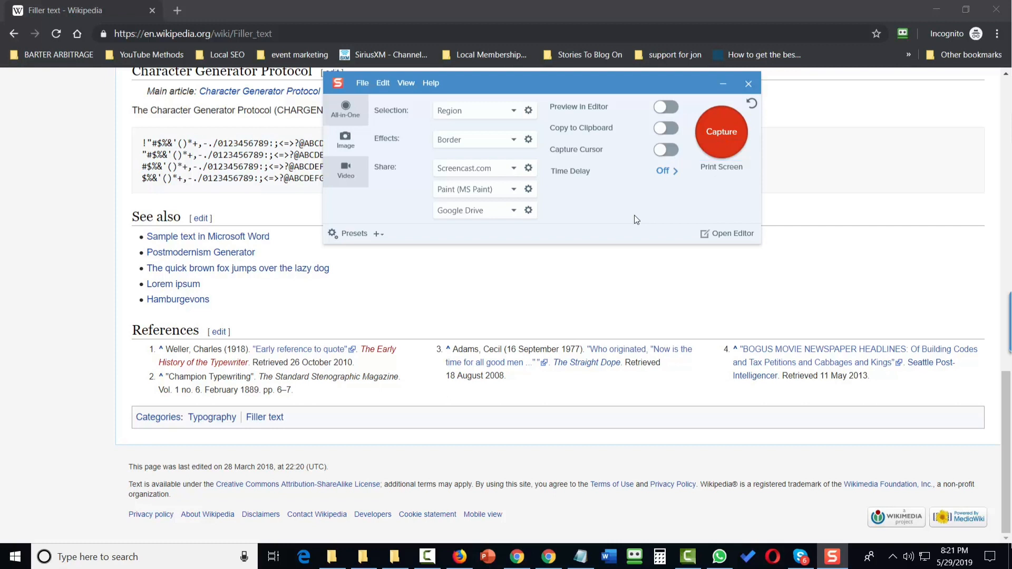
Step: Capture a region of the Wikipedia page covering the character list and See also section
{"action": "left_click", "coordinate": [720, 132]}
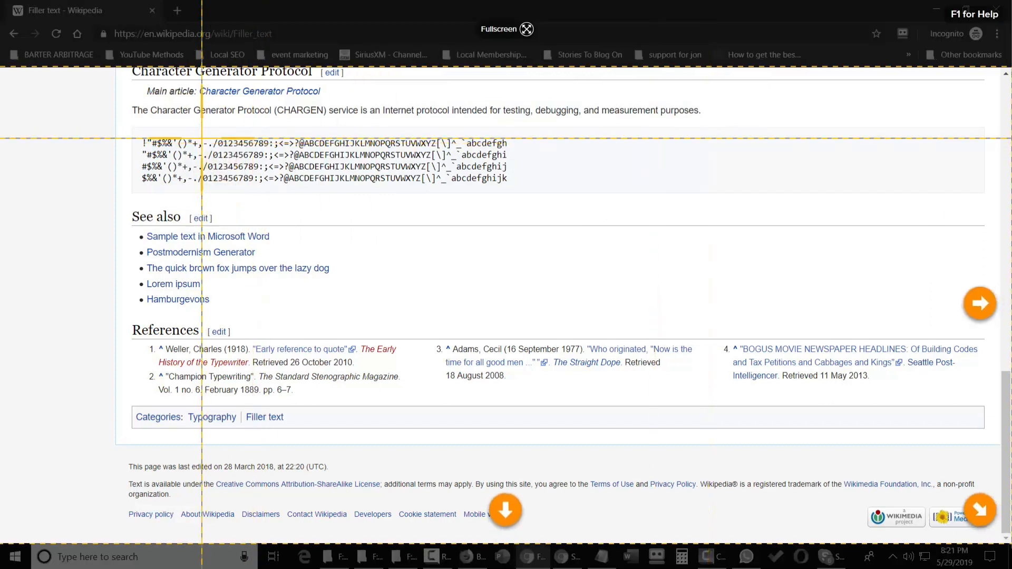
{"action": "left_click_drag", "start_coordinate": [125, 98], "coordinate": [740, 324]}
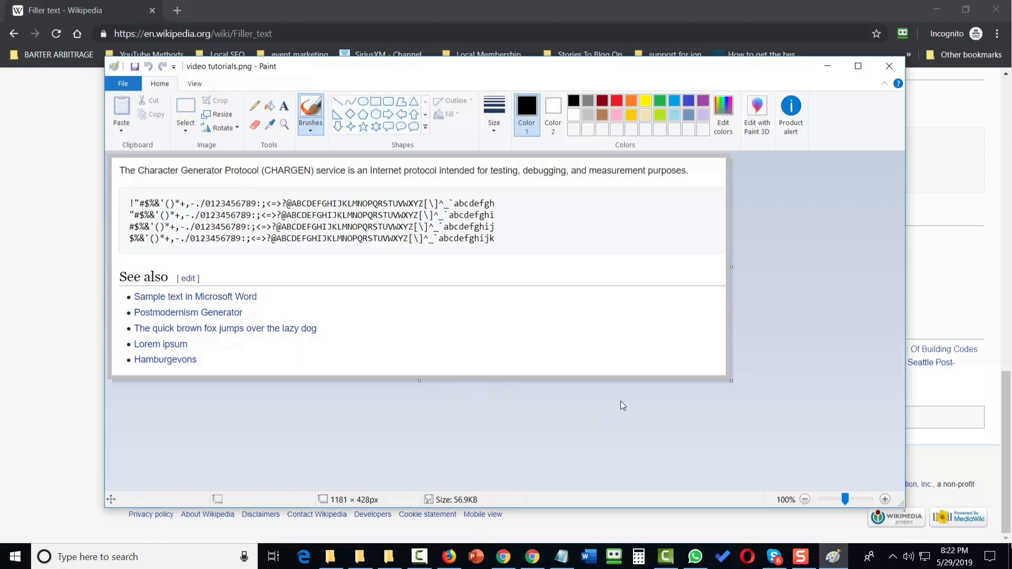
Step: Name the capture tutorials and send it to Screencast.com
{"action": "key", "text": "Print"}
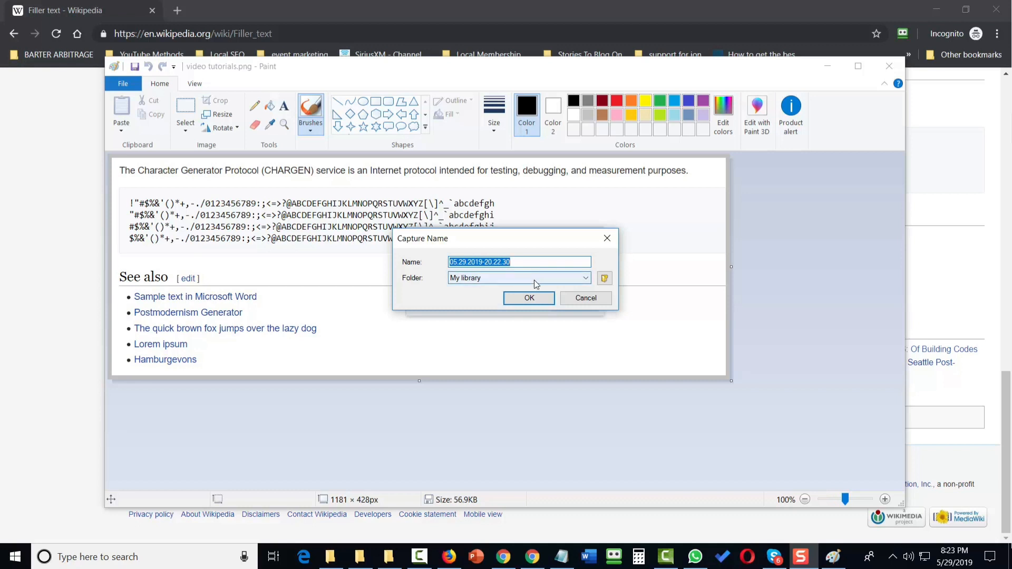
{"action": "type", "text": "tutorials"}
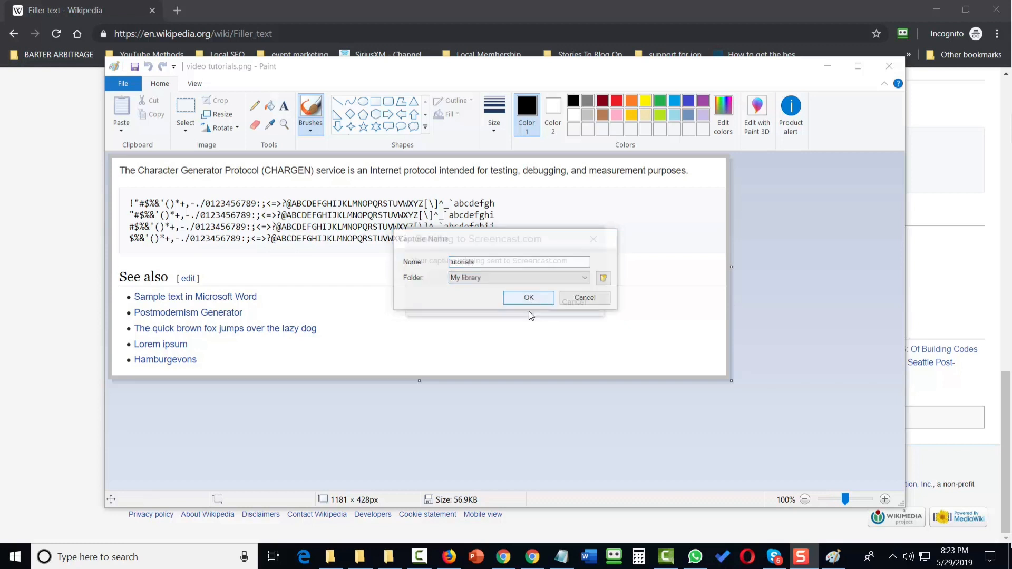
{"action": "left_click", "coordinate": [530, 299]}
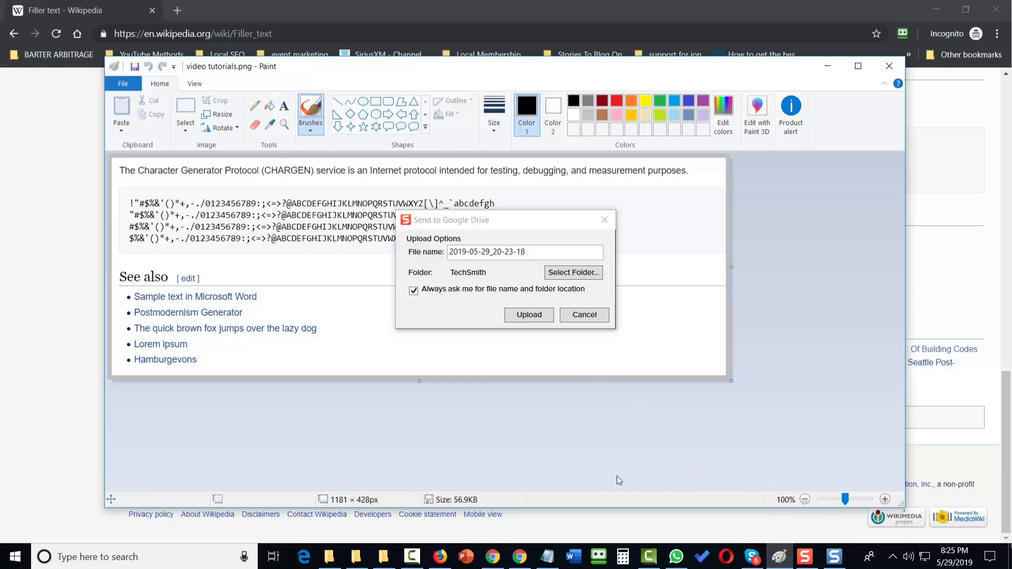
Step: Open Notepad, paste the Screencast.com link into it, and minimize it
{"action": "left_click", "coordinate": [549, 556]}
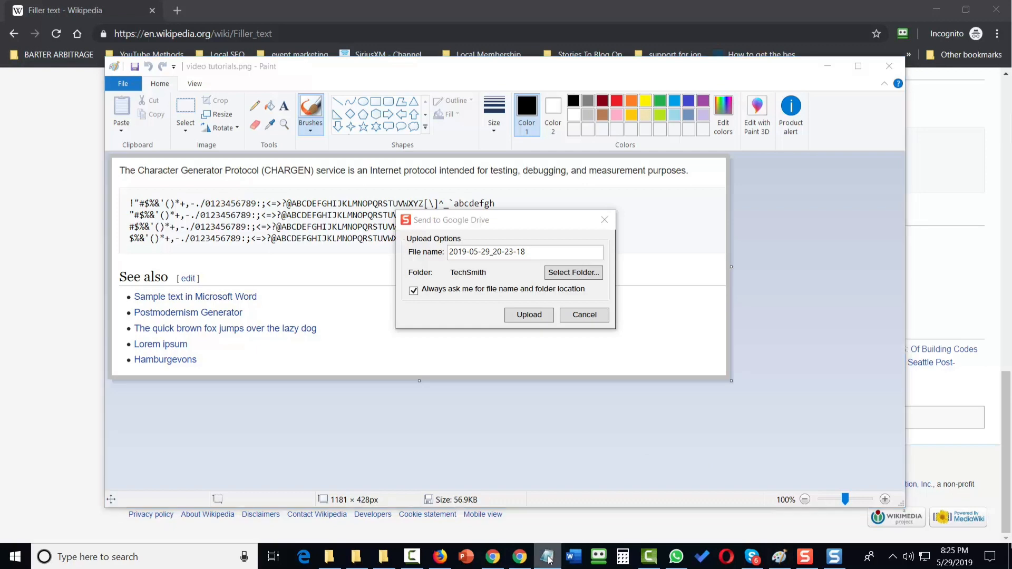
{"action": "right_click", "coordinate": [548, 557]}
{"action": "left_click", "coordinate": [501, 489]}
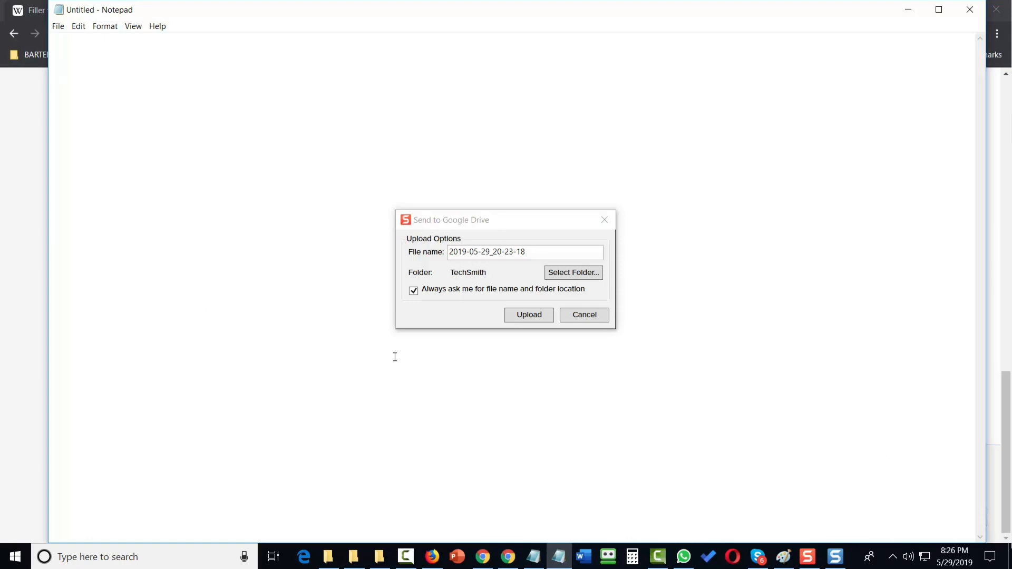
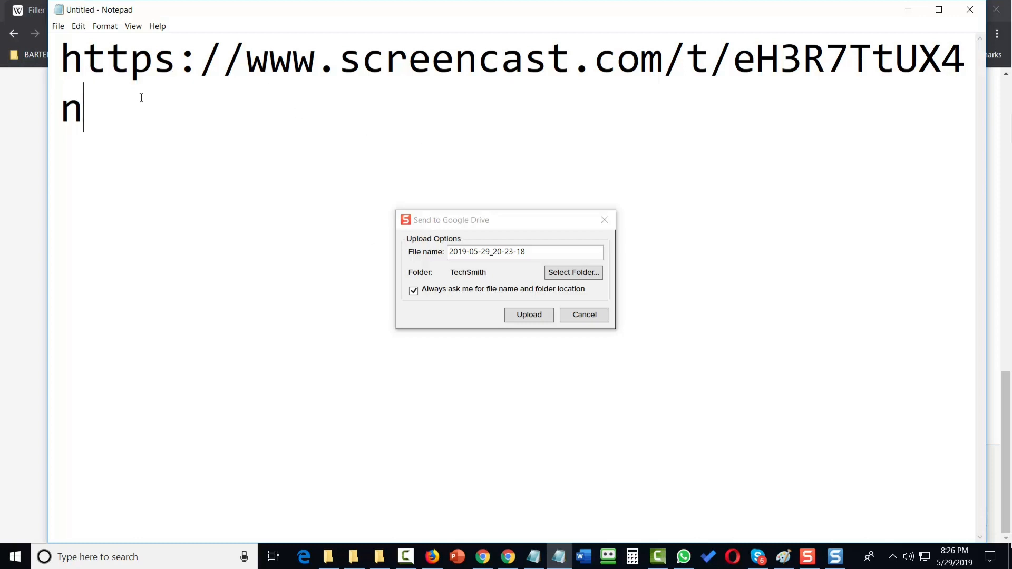
{"action": "key", "text": "super+Down"}
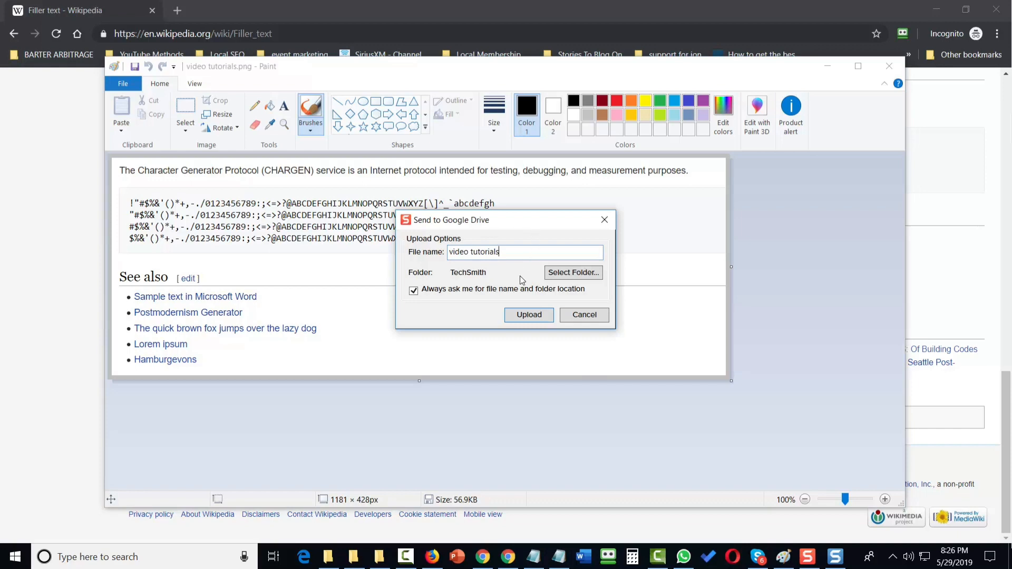
Step: Upload the capture to Google Drive with the file name video tutorials, then minimize Notepad with the pasted link
{"action": "left_click", "coordinate": [529, 315]}
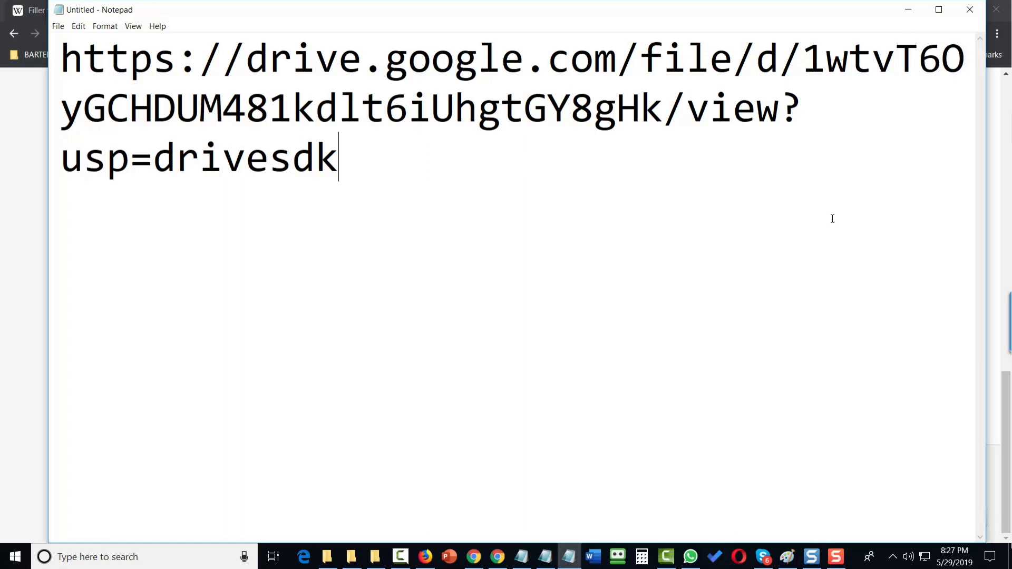
{"action": "left_click", "coordinate": [908, 9]}
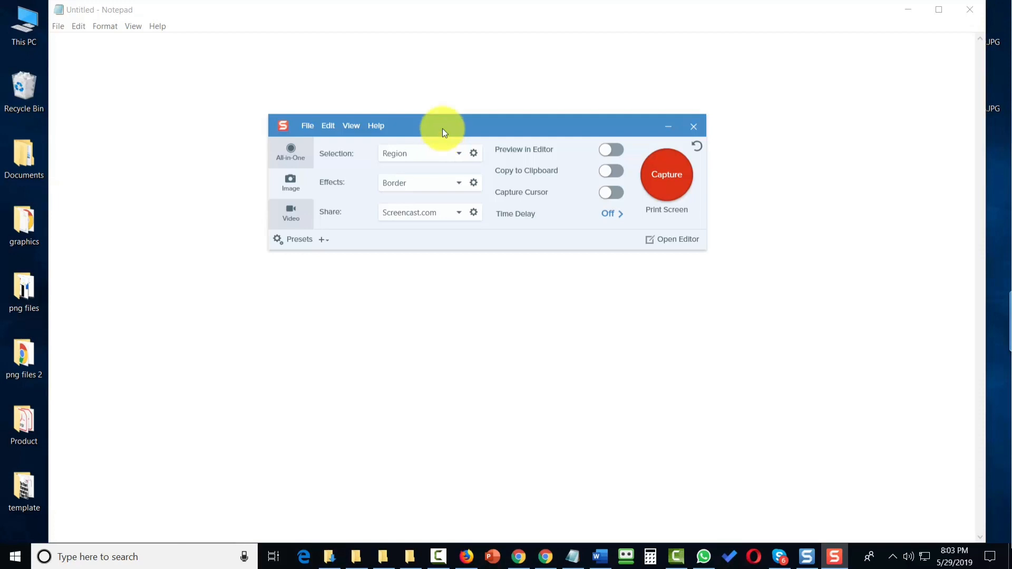
Step: Change the Share destination to Paint (MS Paint)
{"action": "left_click", "coordinate": [459, 211]}
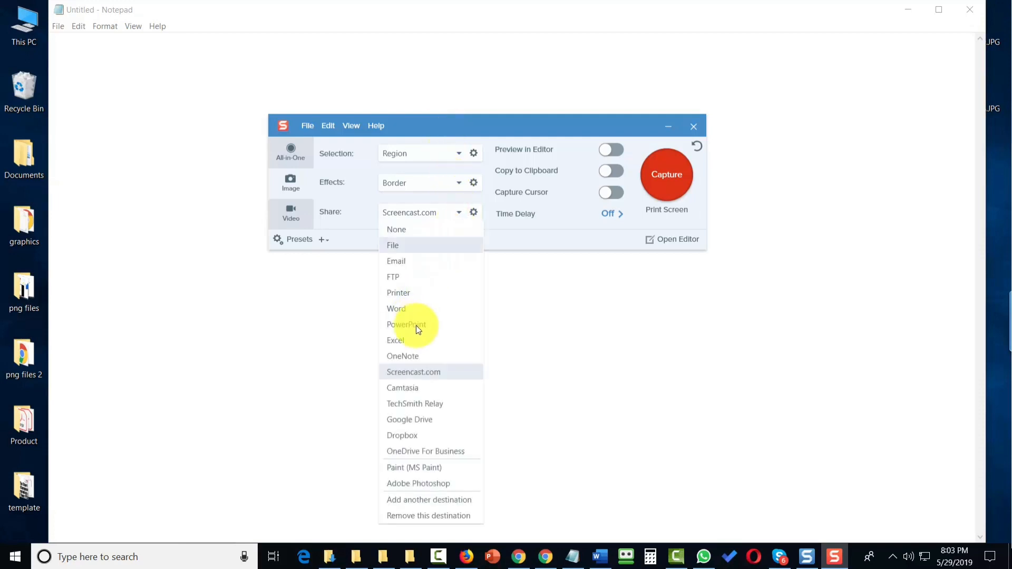
{"action": "left_click", "coordinate": [404, 470]}
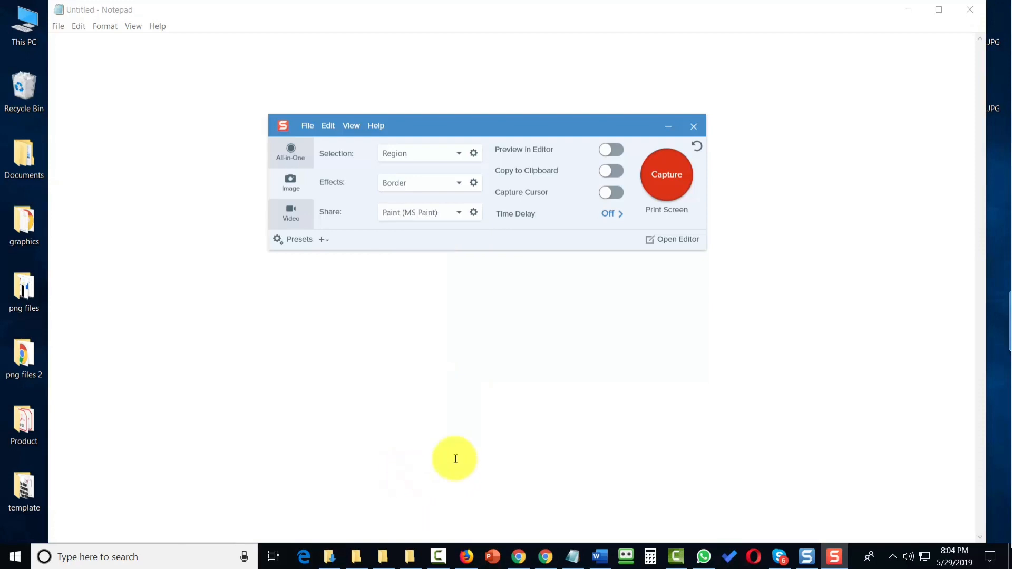
Step: Capture a screen region and save it as video tutorials in JPG format
{"action": "left_click", "coordinate": [653, 189]}
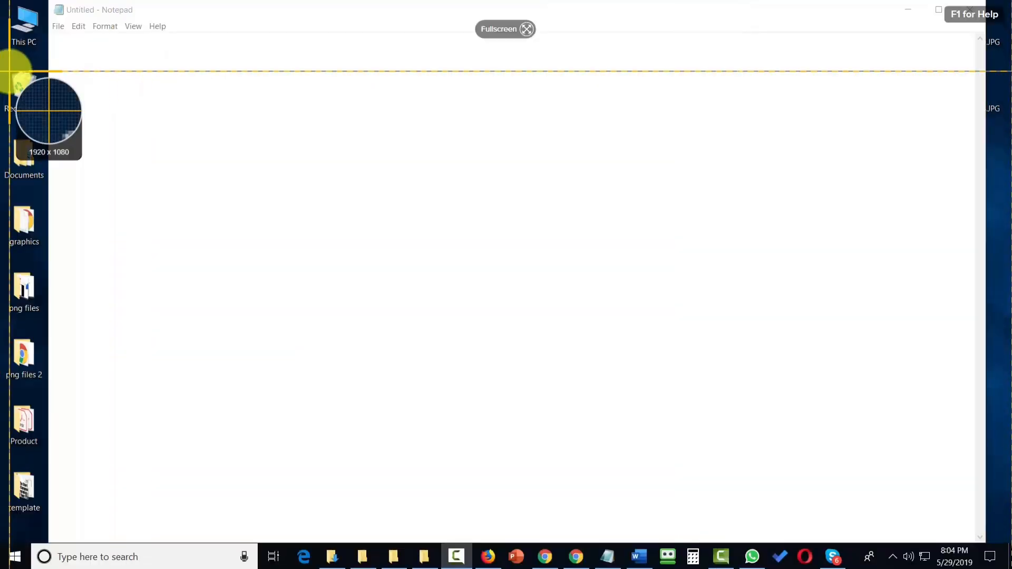
{"action": "left_click_drag", "start_coordinate": [9, 71], "coordinate": [49, 434]}
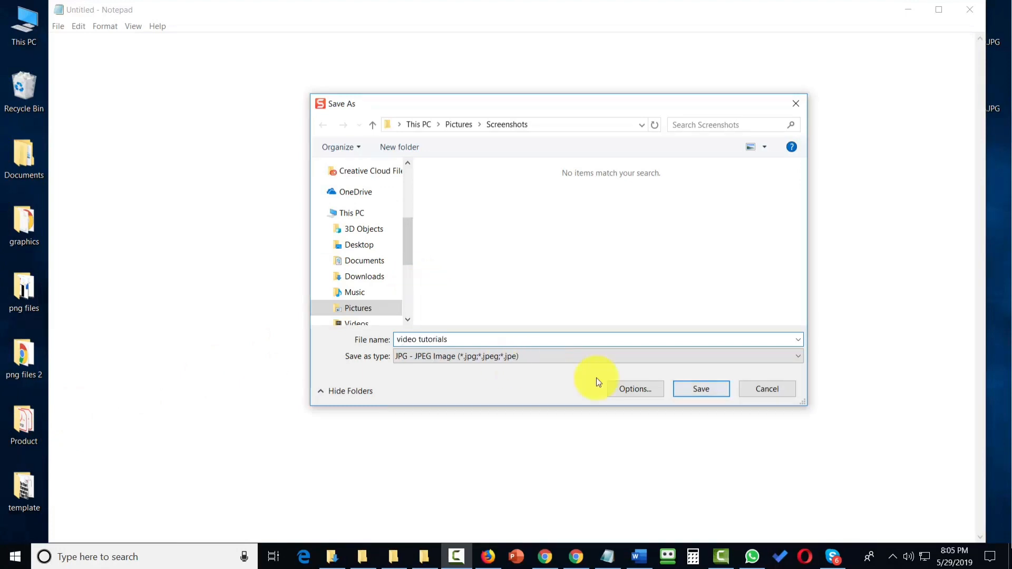
{"action": "left_click", "coordinate": [677, 388]}
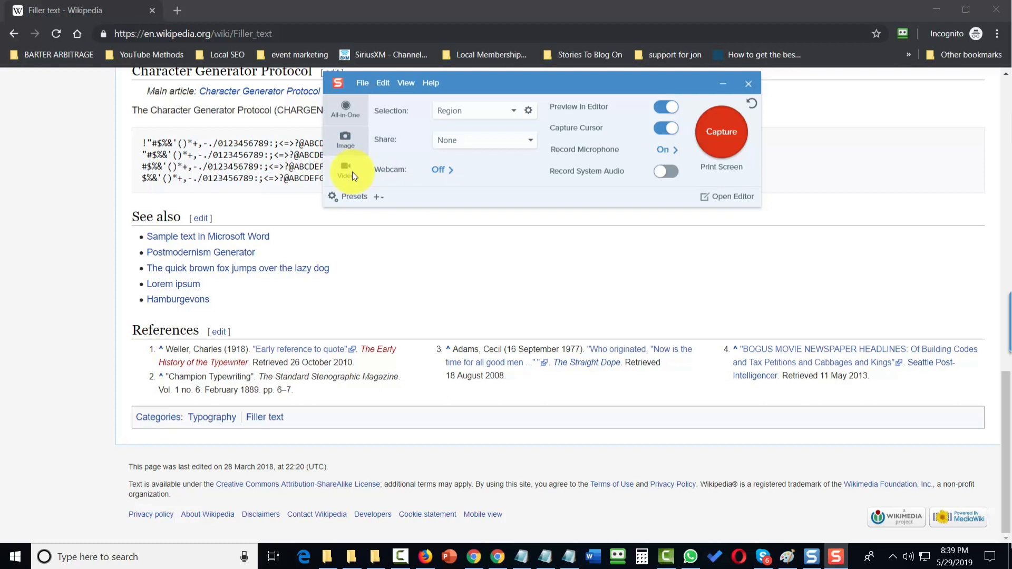
Step: Set the video capture selection to Window and open its additional selection options
{"action": "left_click", "coordinate": [515, 112]}
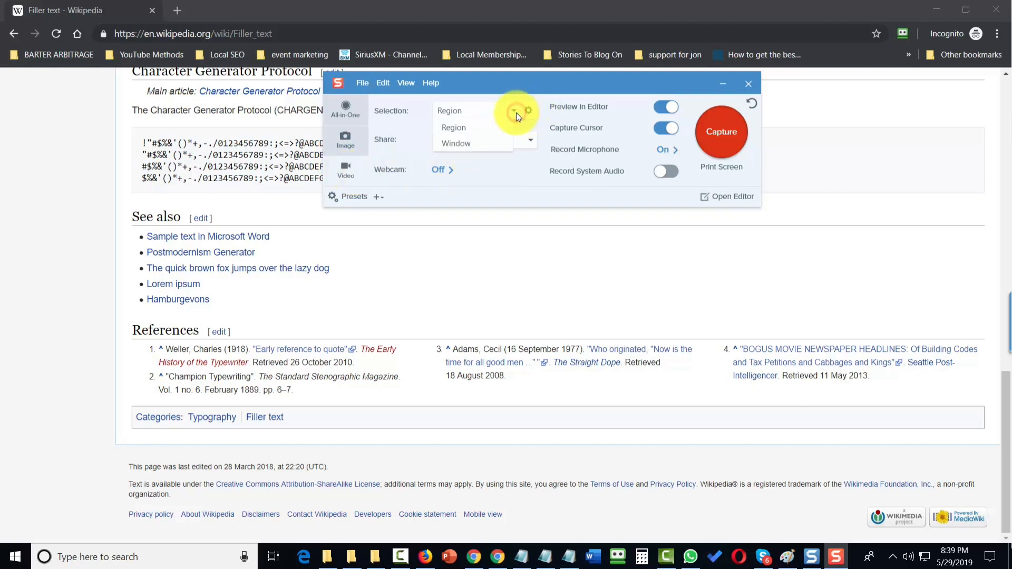
{"action": "left_click", "coordinate": [459, 144]}
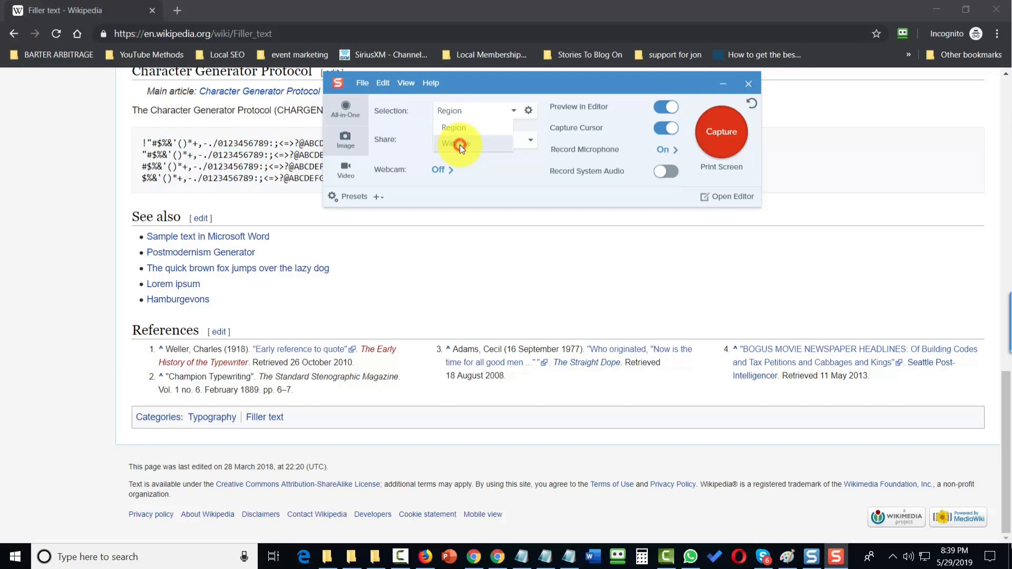
{"action": "left_click", "coordinate": [528, 112]}
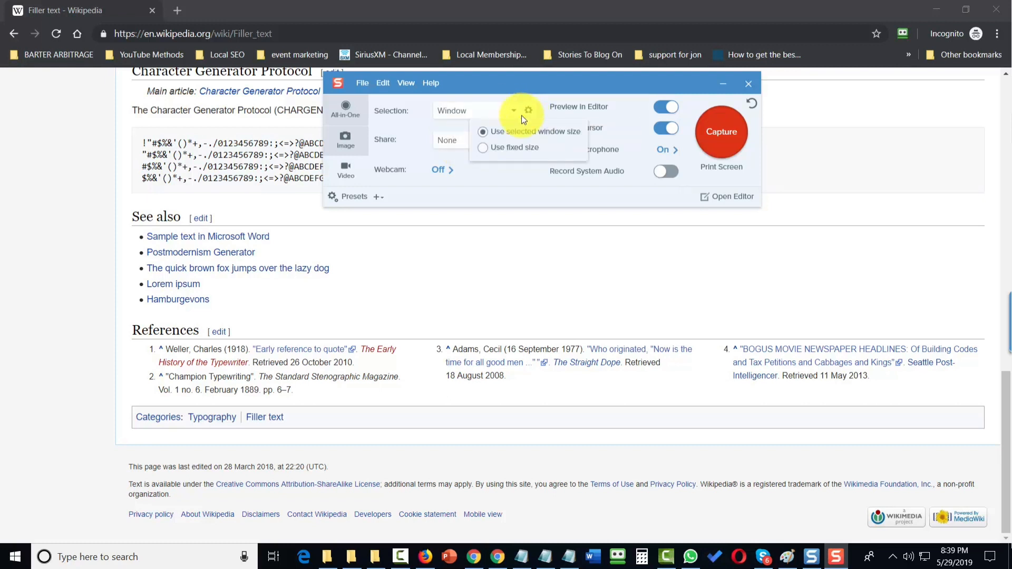
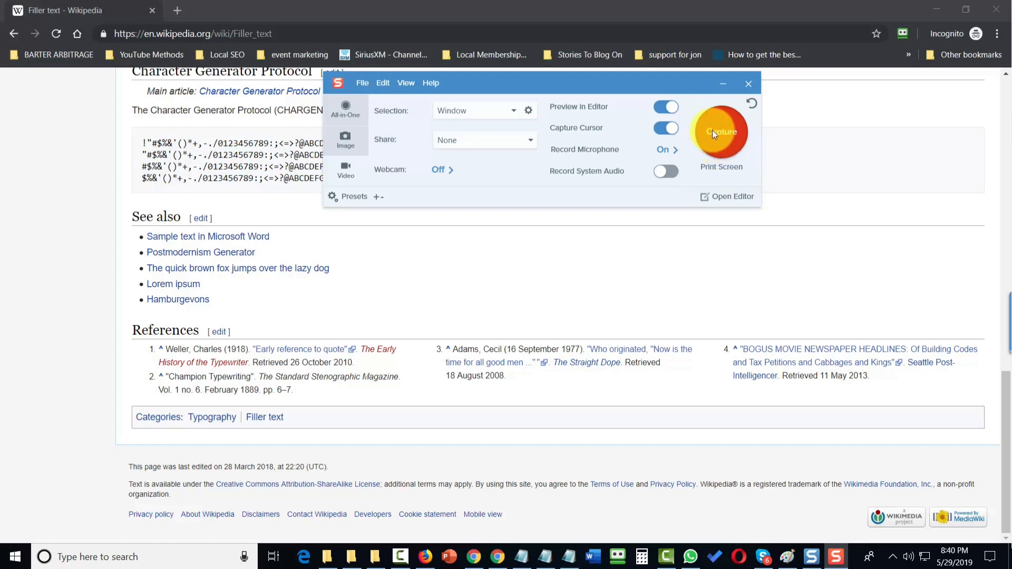
Step: Record a video of the browser window and stop the recording
{"action": "left_click", "coordinate": [714, 132]}
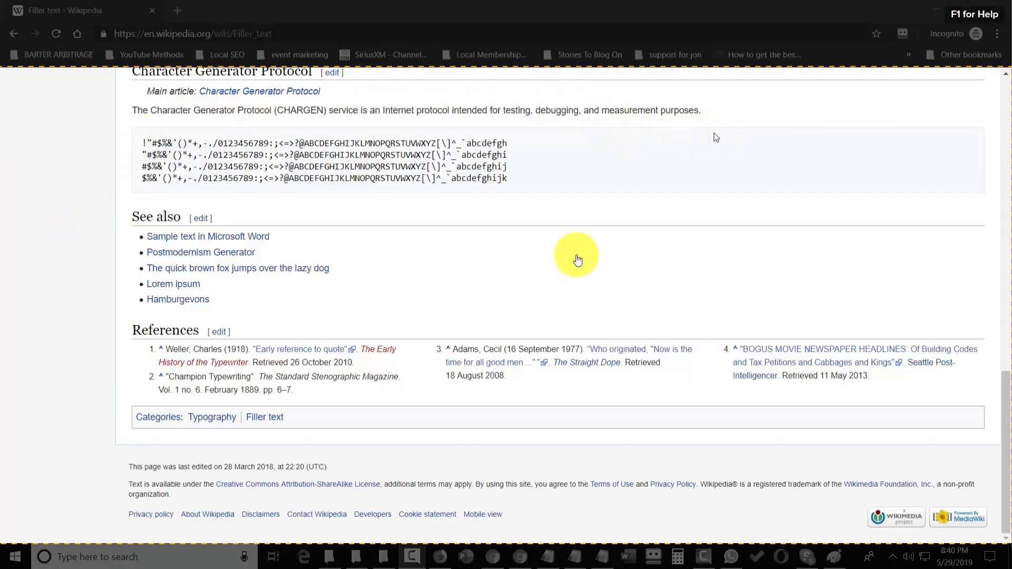
{"action": "left_click", "coordinate": [563, 259]}
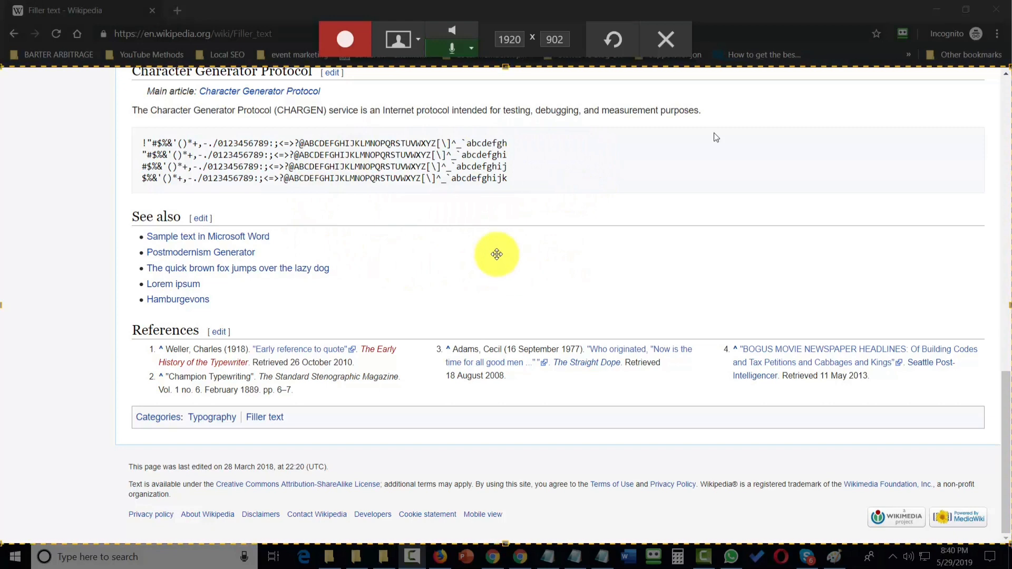
{"action": "left_click", "coordinate": [342, 47]}
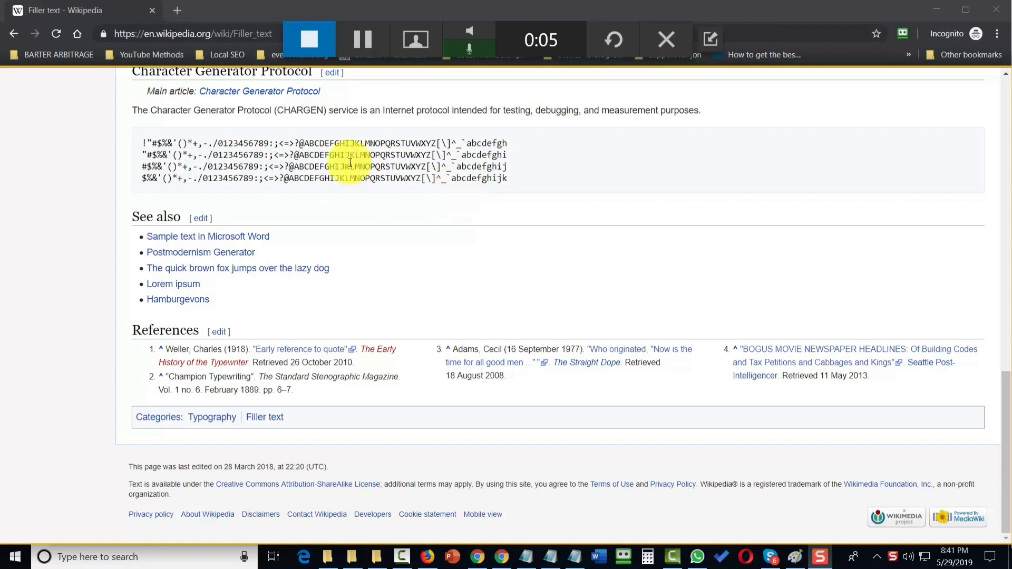
{"action": "left_click", "coordinate": [310, 45]}
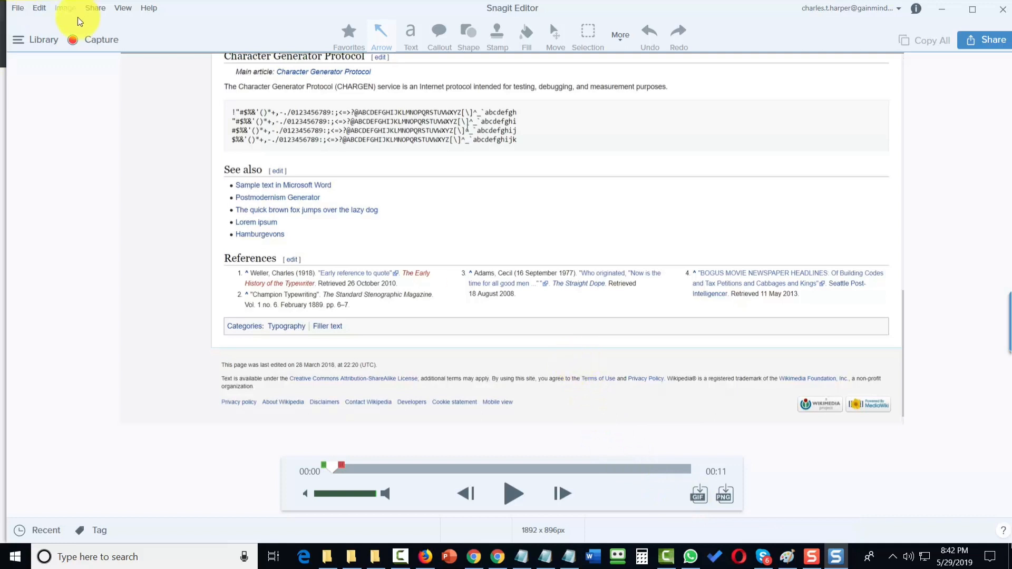
Step: Save the recorded video as an MP4 file under its default file name
{"action": "left_click", "coordinate": [16, 8]}
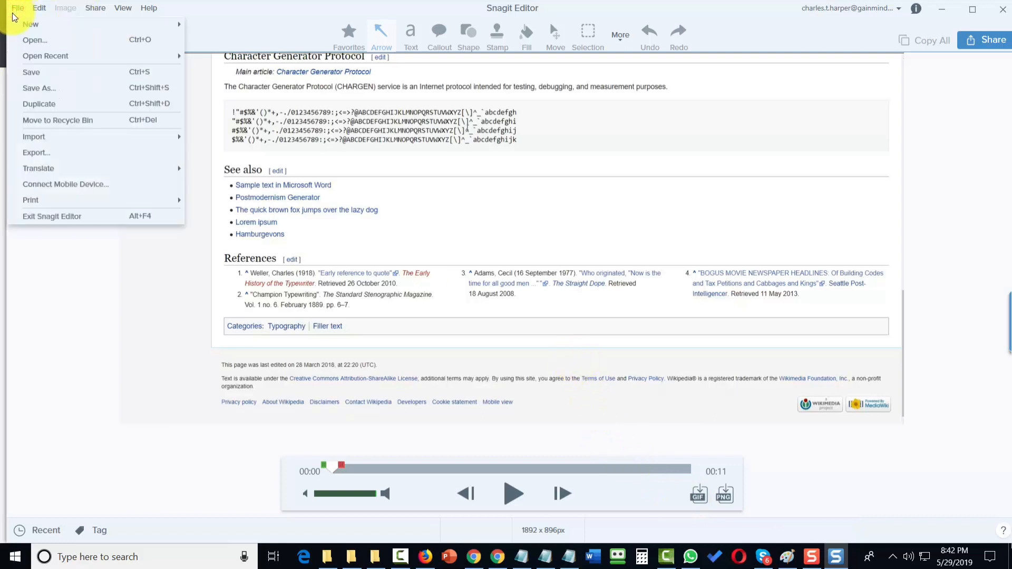
{"action": "left_click", "coordinate": [45, 90]}
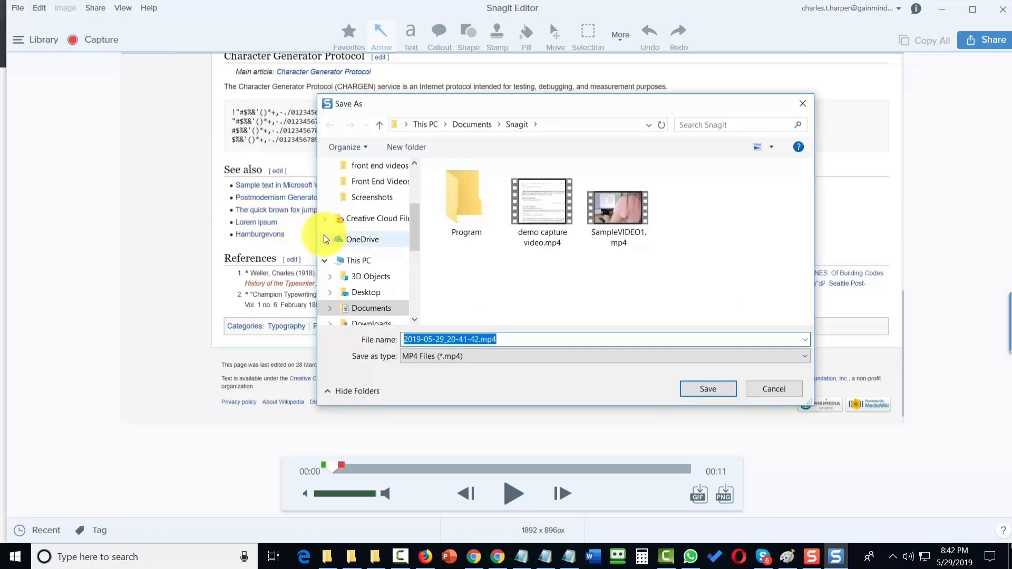
{"action": "key", "text": "Return"}
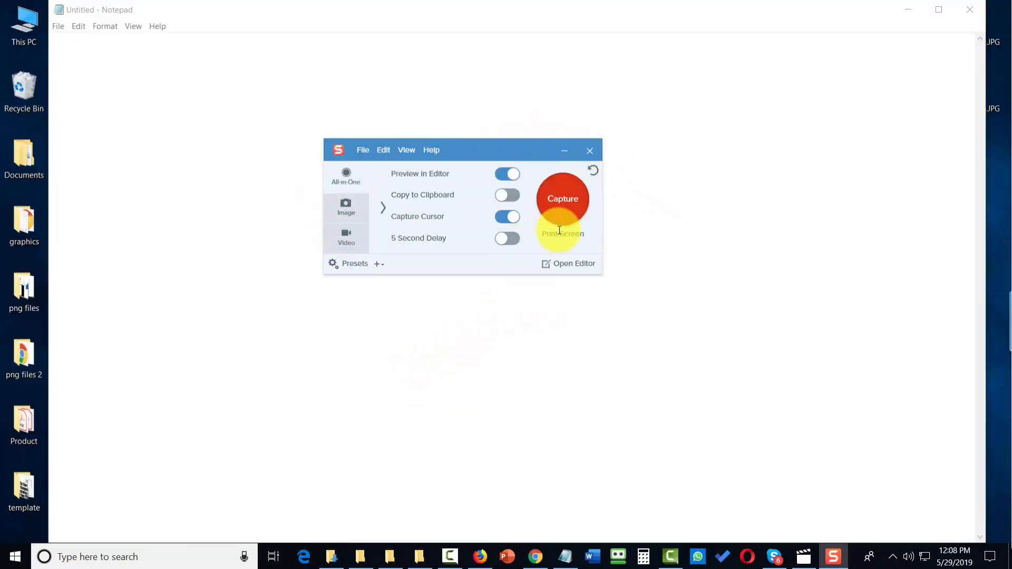
Step: Toggle the Copy to Clipboard and Capture Cursor switches off and on again
{"action": "left_click", "coordinate": [563, 153]}
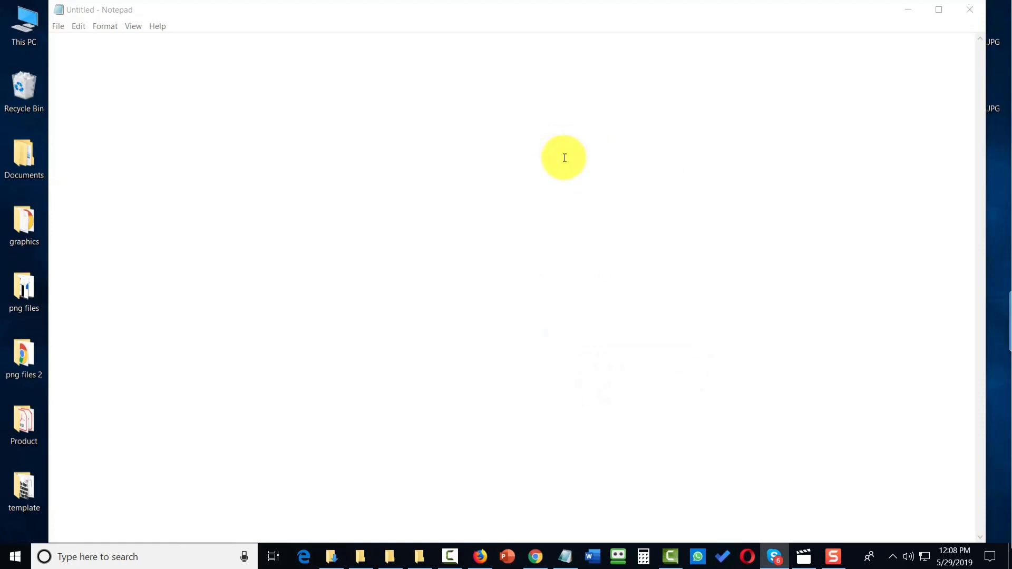
{"action": "left_click", "coordinate": [834, 557]}
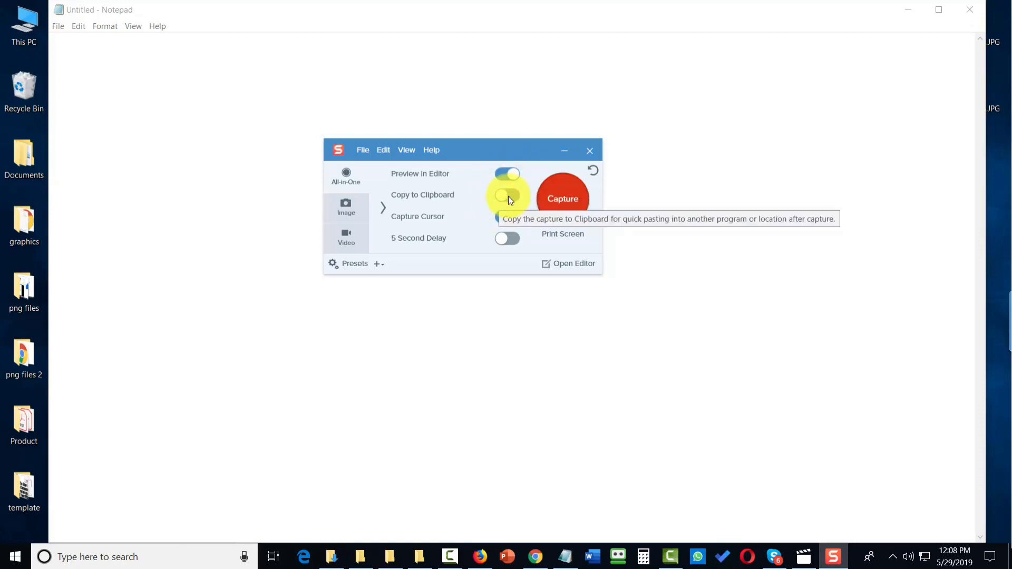
{"action": "left_click", "coordinate": [509, 196]}
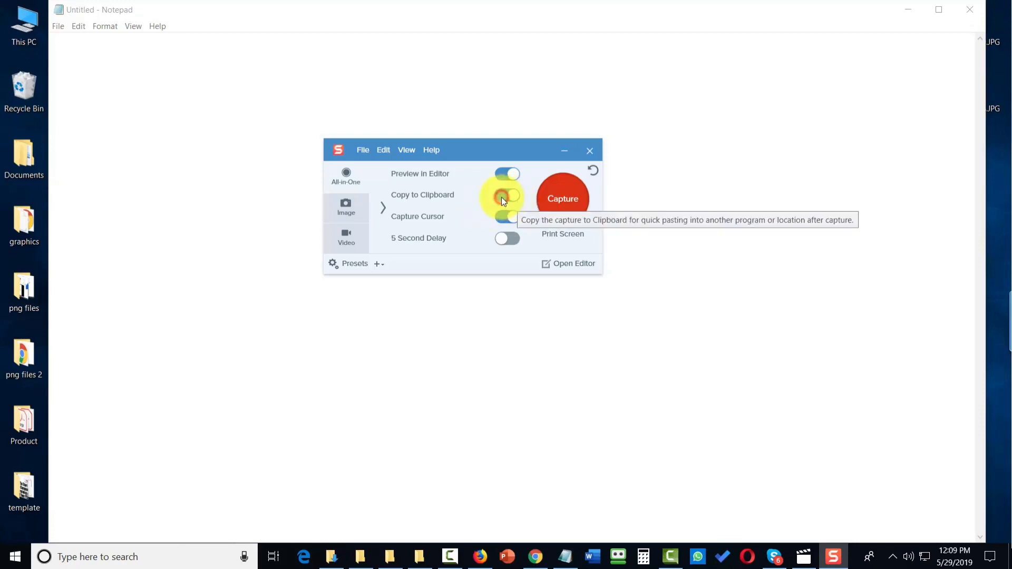
{"action": "left_click", "coordinate": [502, 198]}
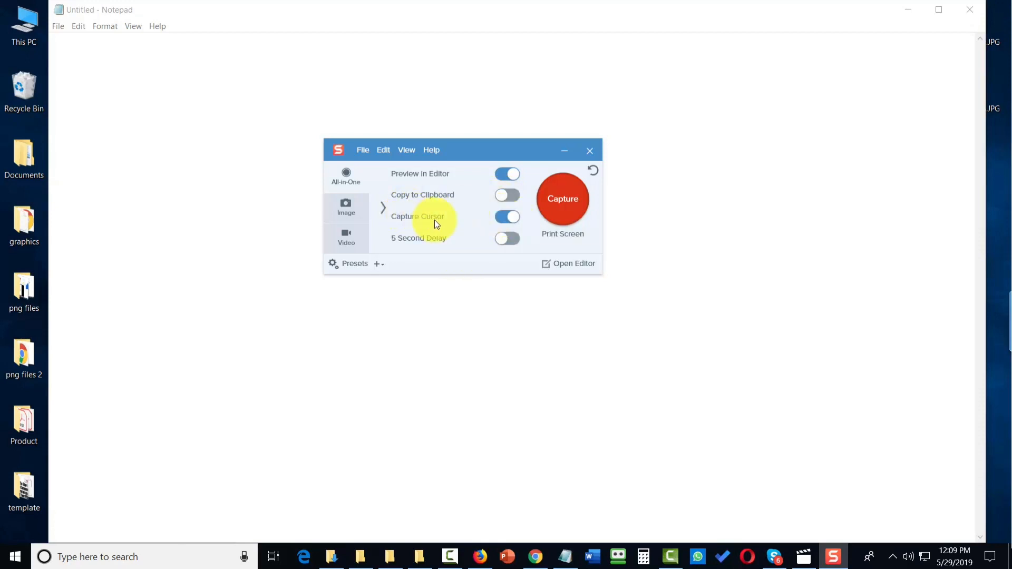
{"action": "left_click", "coordinate": [502, 218]}
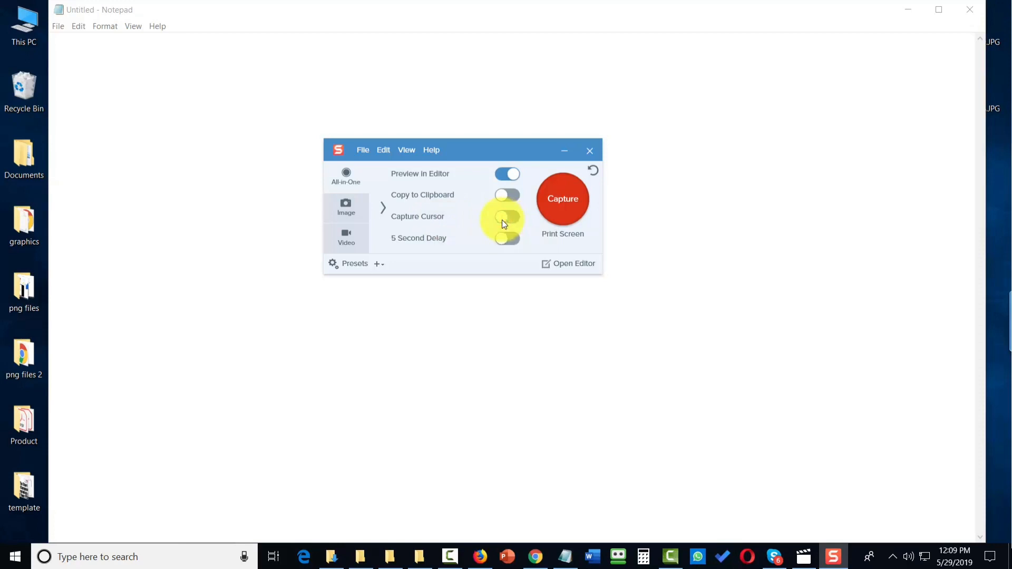
{"action": "left_click", "coordinate": [502, 220]}
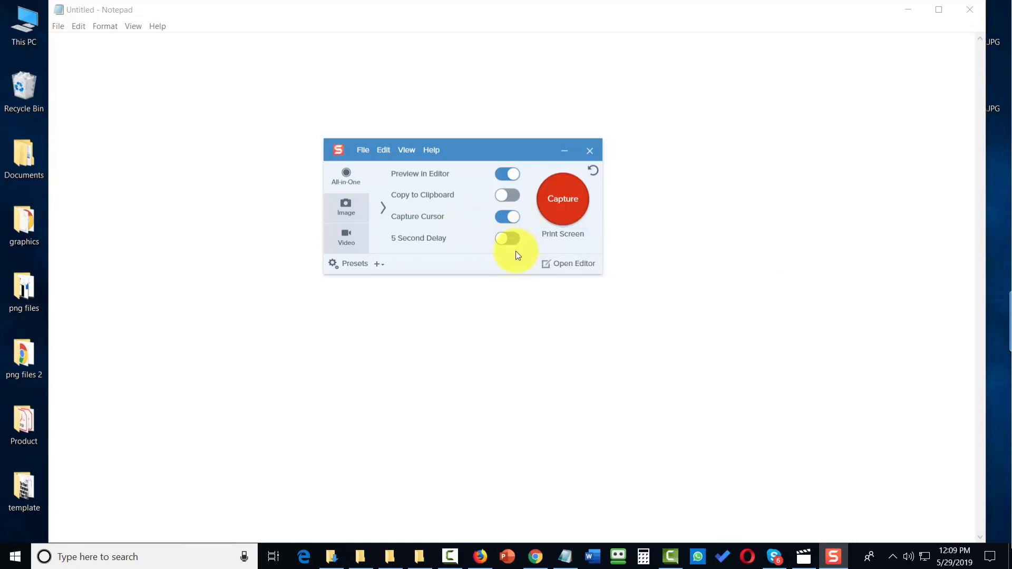
Step: Expand the image capture settings and set the Selection to Region, browsing the Effects list
{"action": "left_click", "coordinate": [344, 197]}
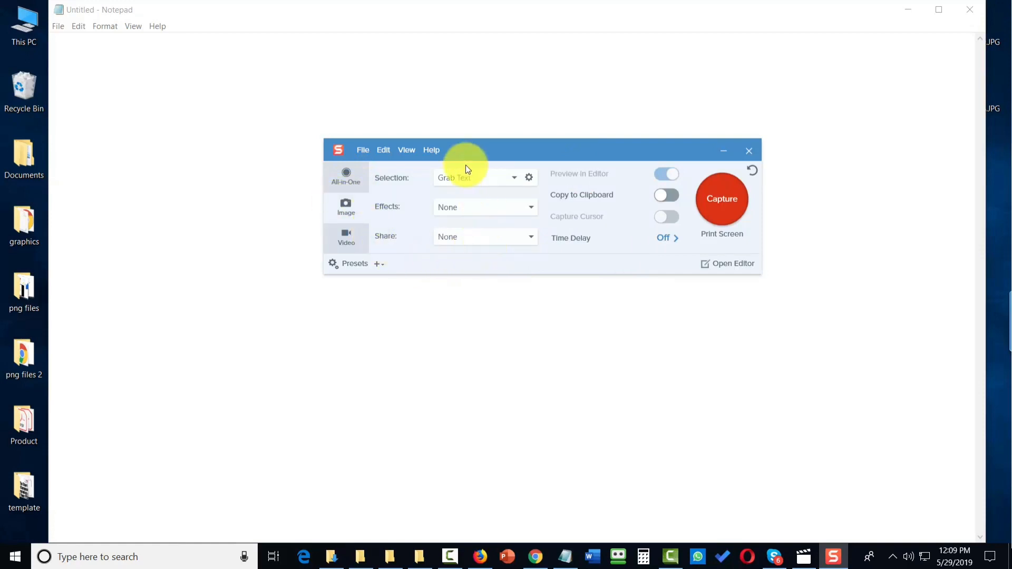
{"action": "left_click", "coordinate": [514, 178]}
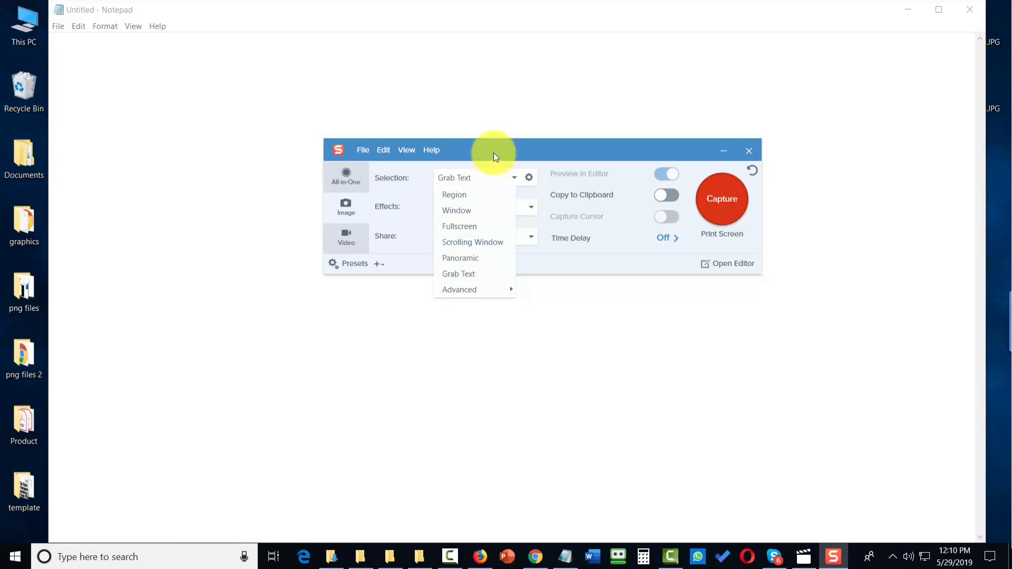
{"action": "left_click", "coordinate": [501, 197]}
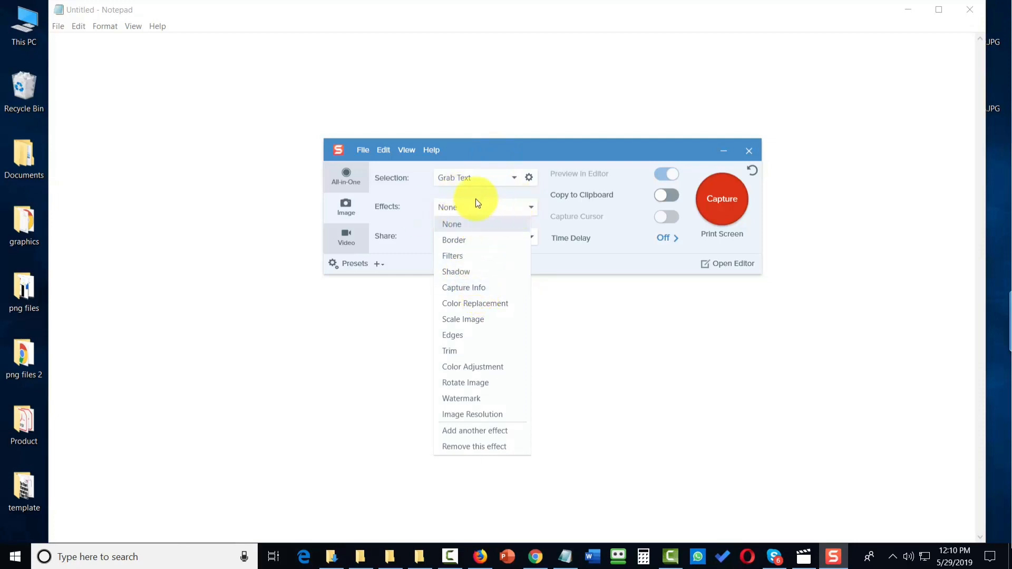
{"action": "left_click", "coordinate": [400, 220]}
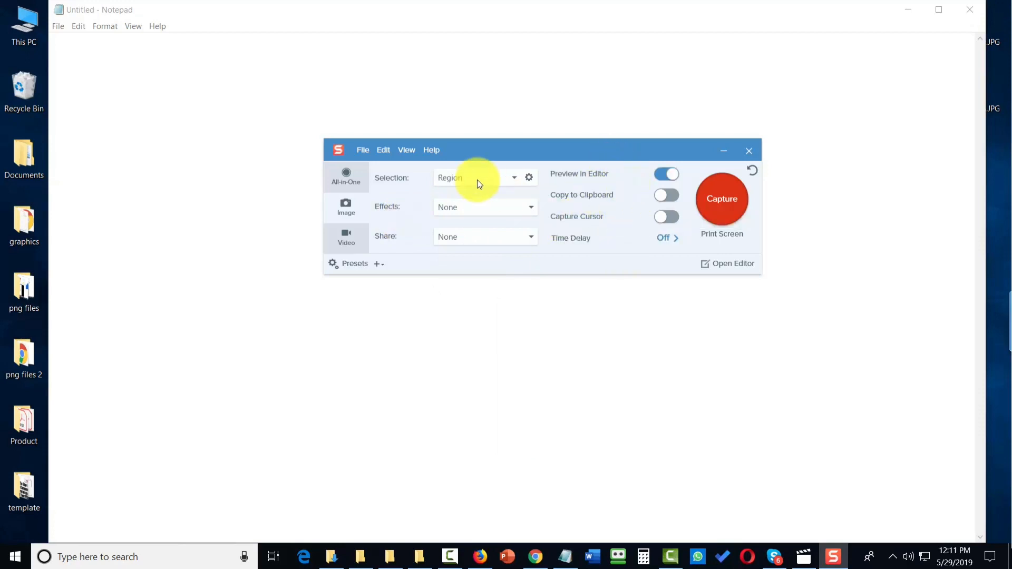
Step: Switch the image Selection to Grab Text and back to Region
{"action": "left_click", "coordinate": [497, 178]}
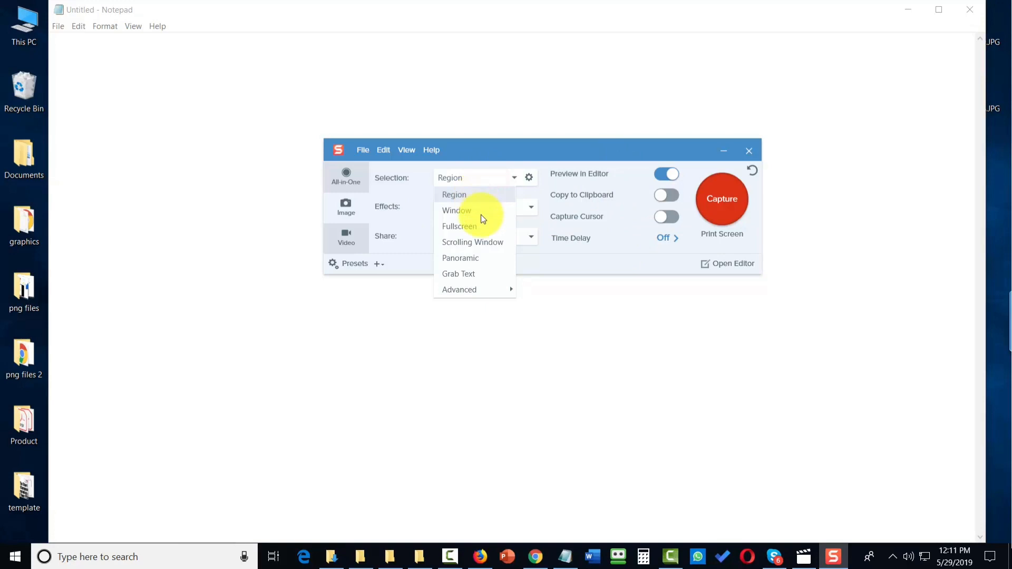
{"action": "left_click", "coordinate": [452, 274]}
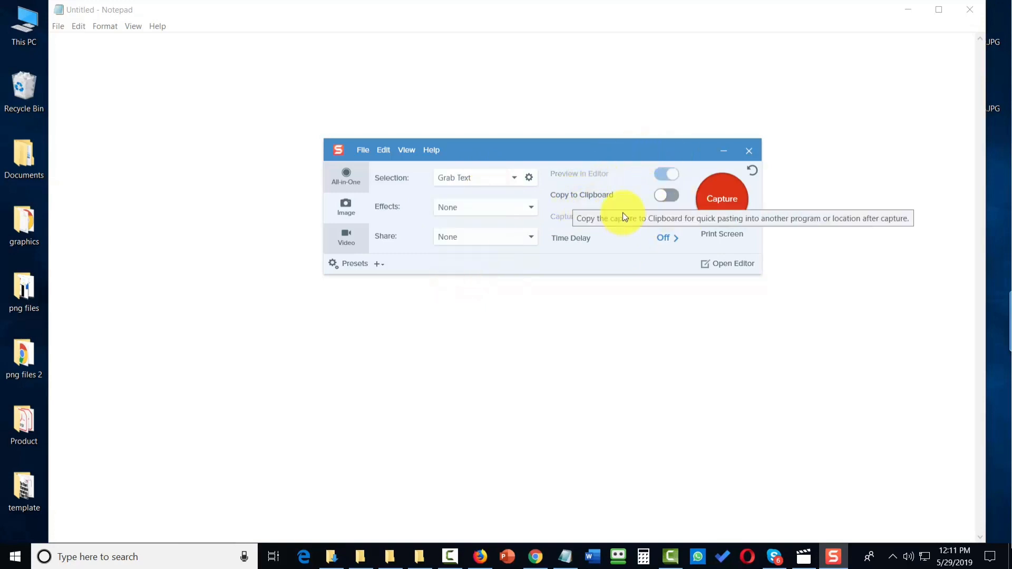
{"action": "left_click", "coordinate": [513, 178]}
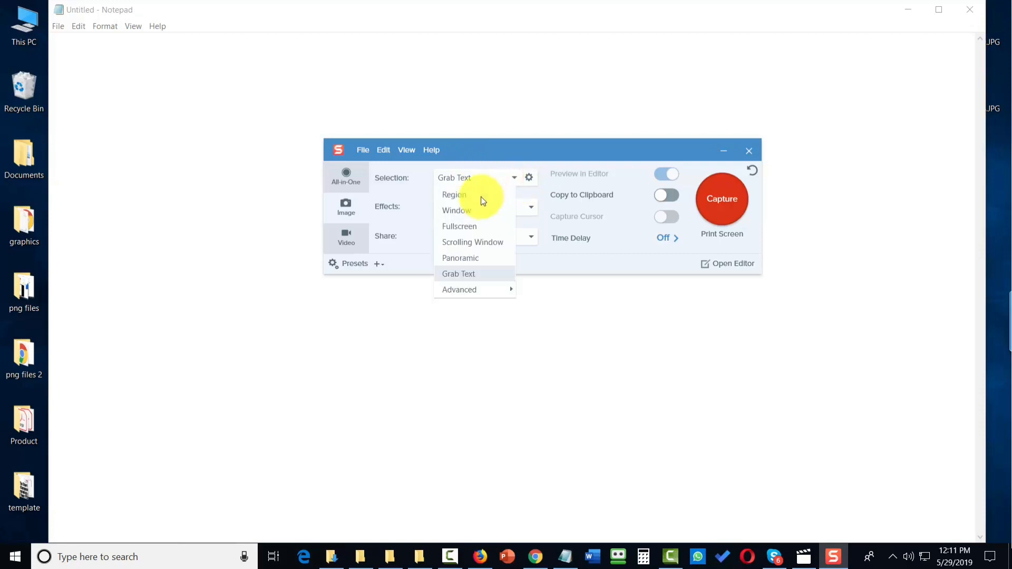
{"action": "left_click", "coordinate": [480, 196]}
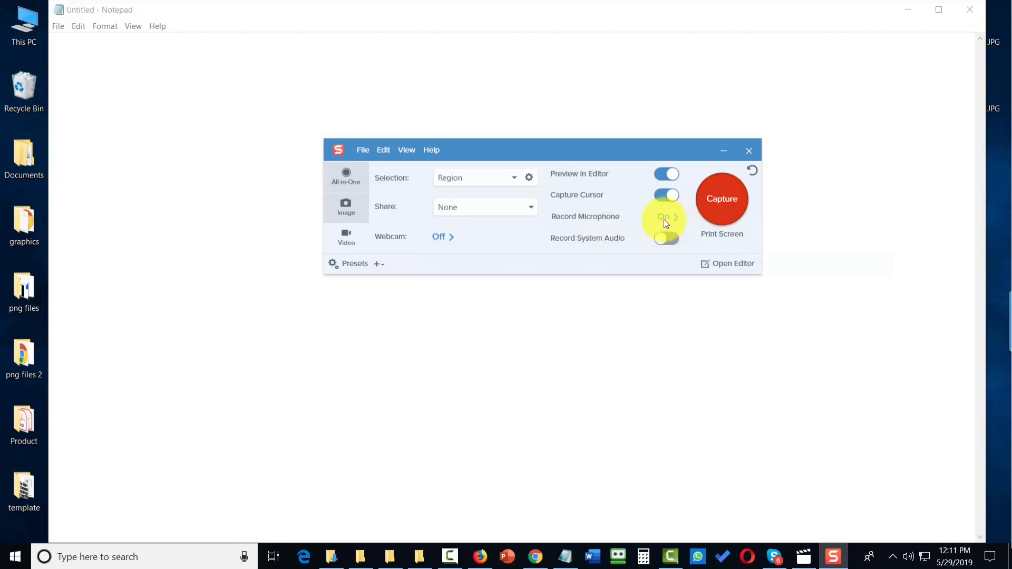
Step: Browse the video Selection and Share options and switch between the All-in-One, Image and Video tabs
{"action": "key", "text": "alt+Down"}
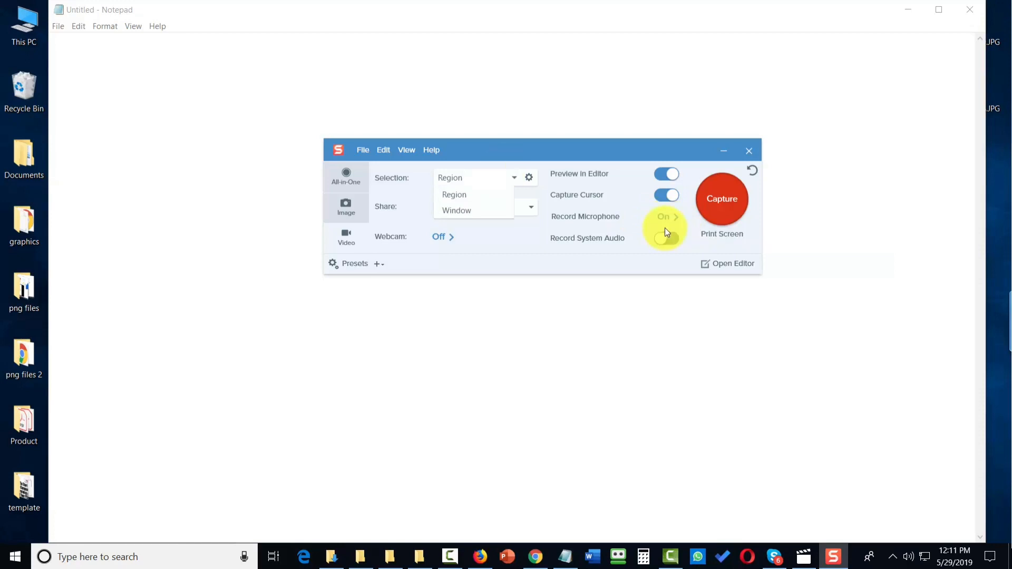
{"action": "left_click", "coordinate": [507, 163]}
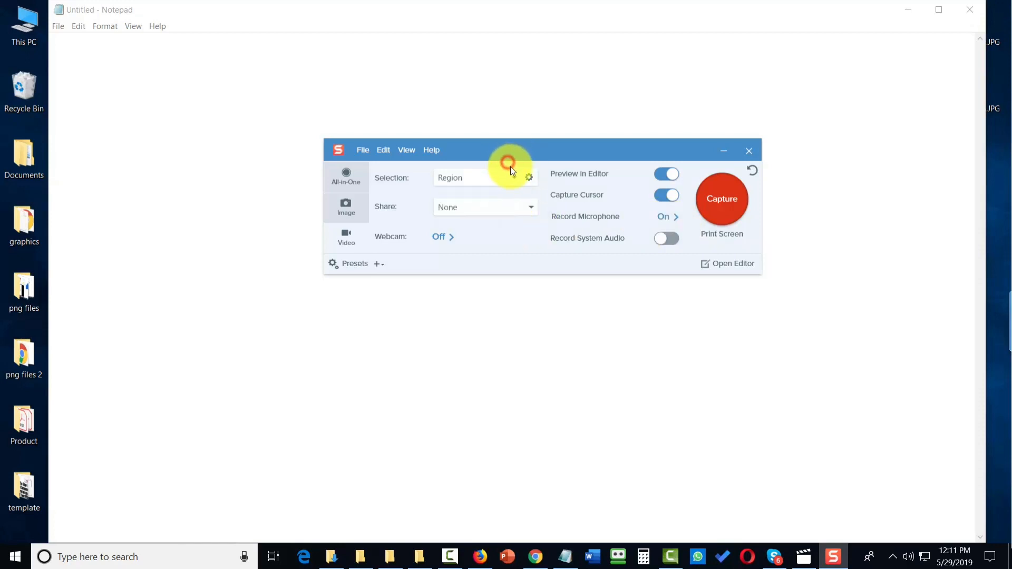
{"action": "left_click", "coordinate": [524, 212]}
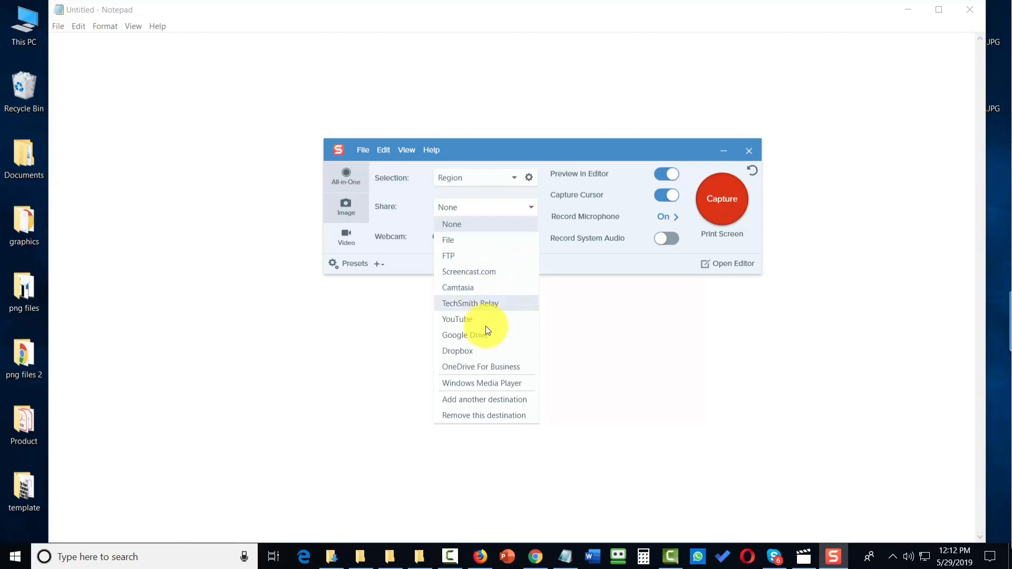
{"action": "left_click", "coordinate": [571, 339]}
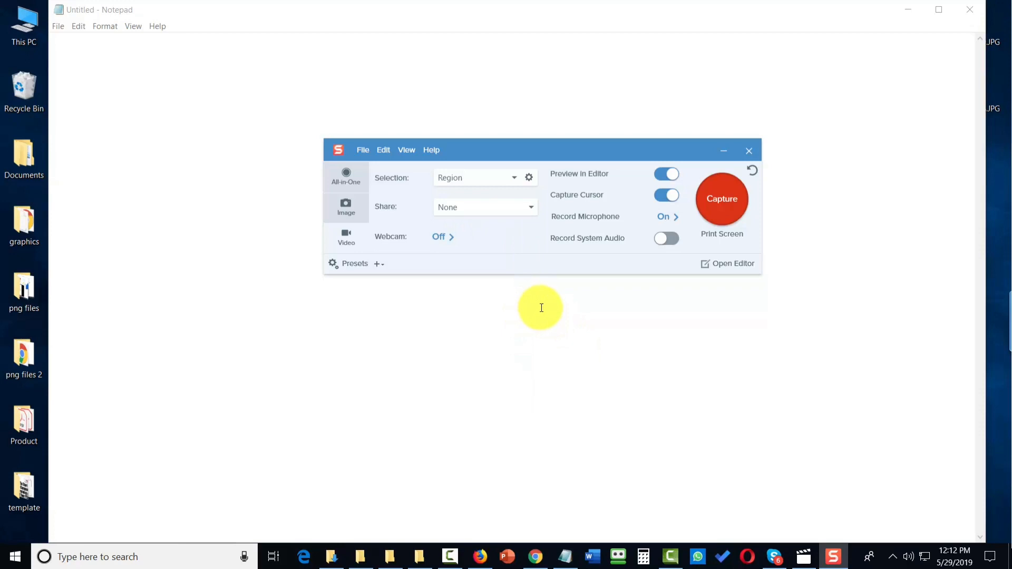
{"action": "left_click", "coordinate": [345, 176]}
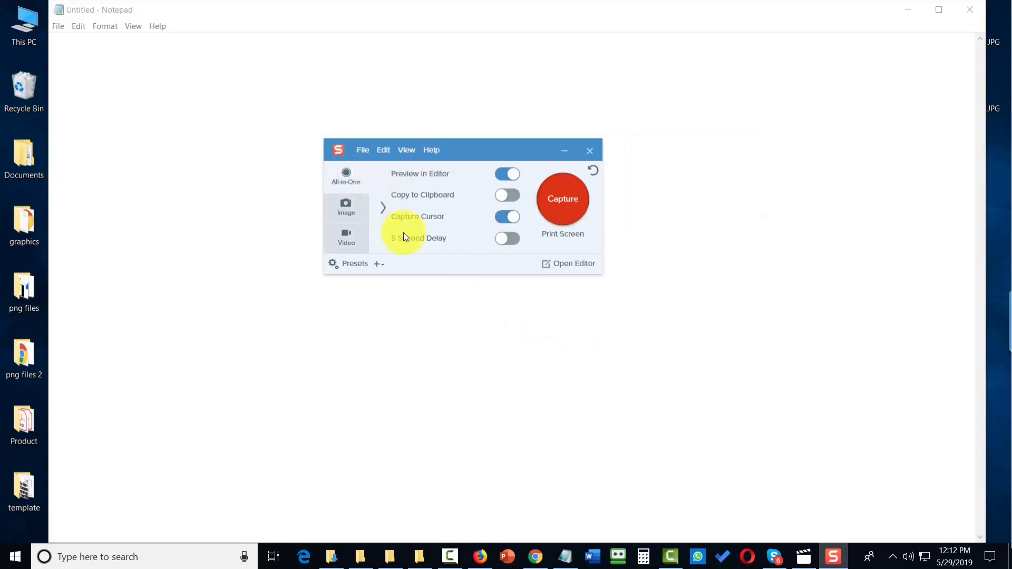
{"action": "left_click", "coordinate": [345, 206]}
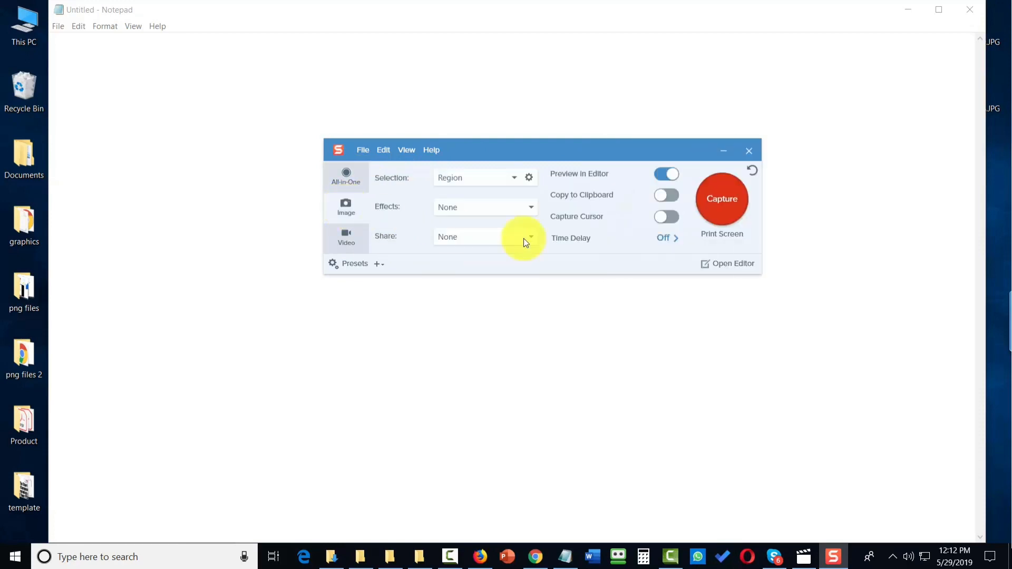
{"action": "left_click", "coordinate": [344, 234]}
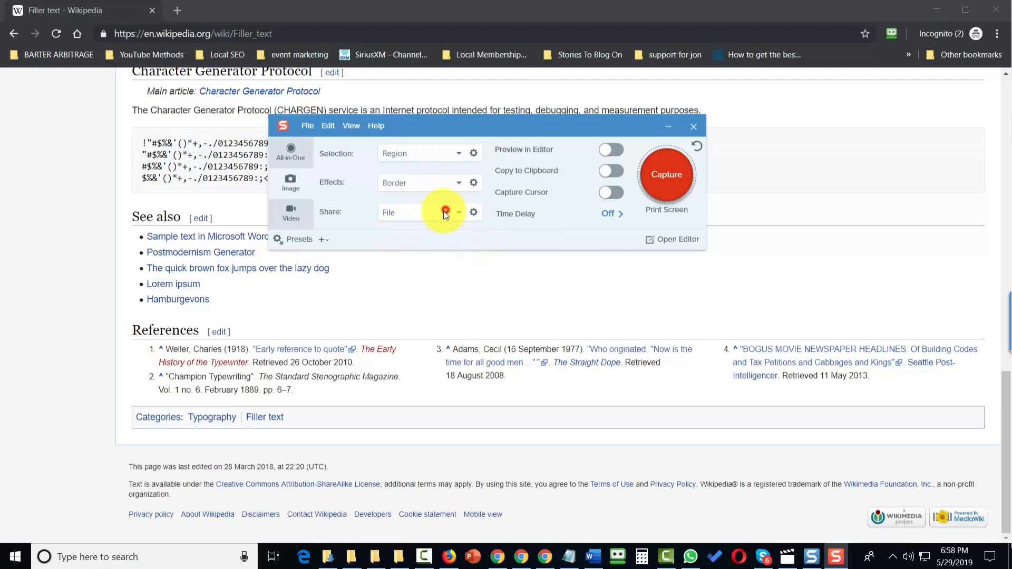
Step: Set the image Share destination to PowerPoint and capture a region of the Wikipedia page, switching to the busy program
{"action": "left_click", "coordinate": [446, 212]}
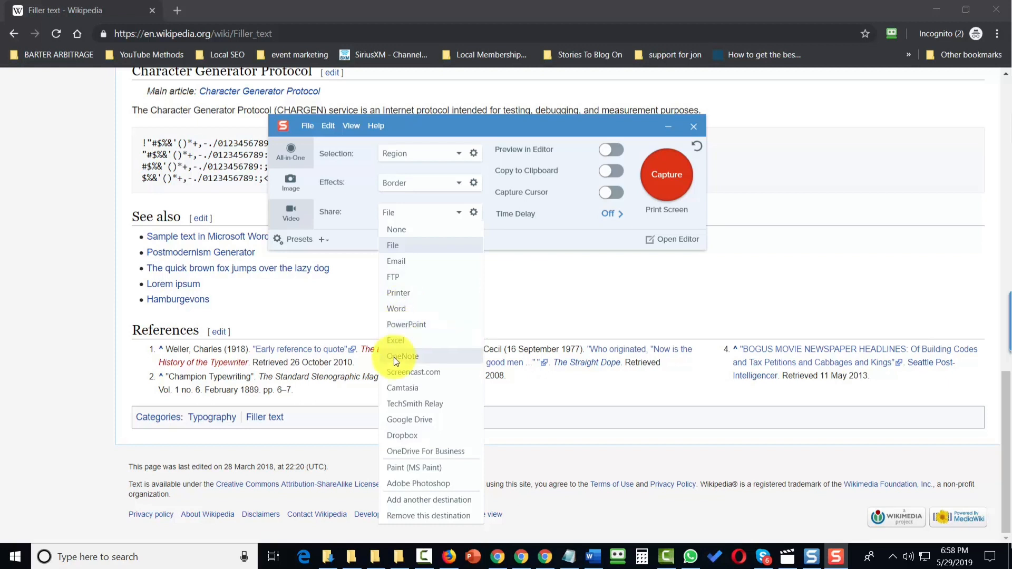
{"action": "left_click", "coordinate": [400, 322]}
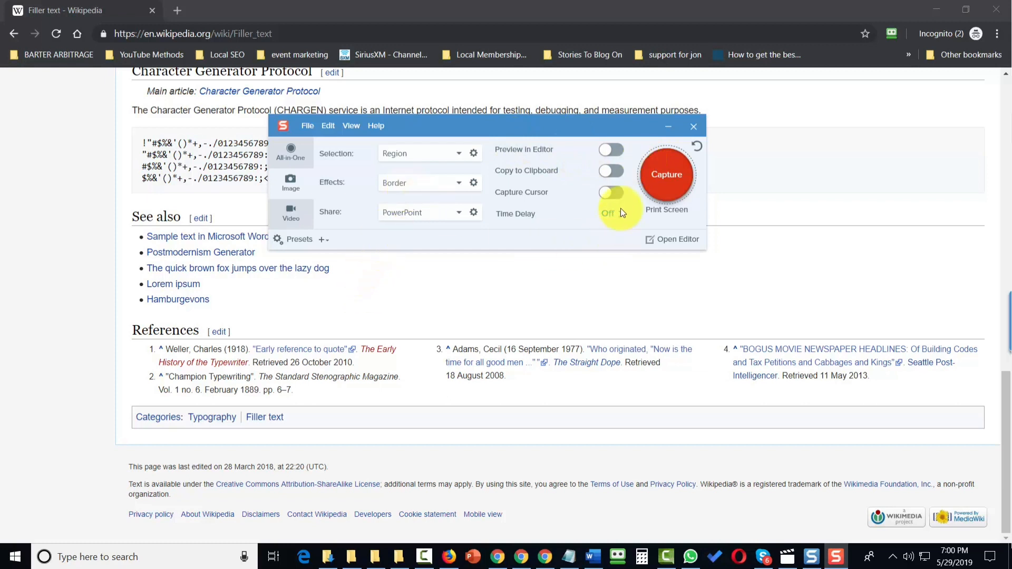
{"action": "left_click", "coordinate": [659, 186]}
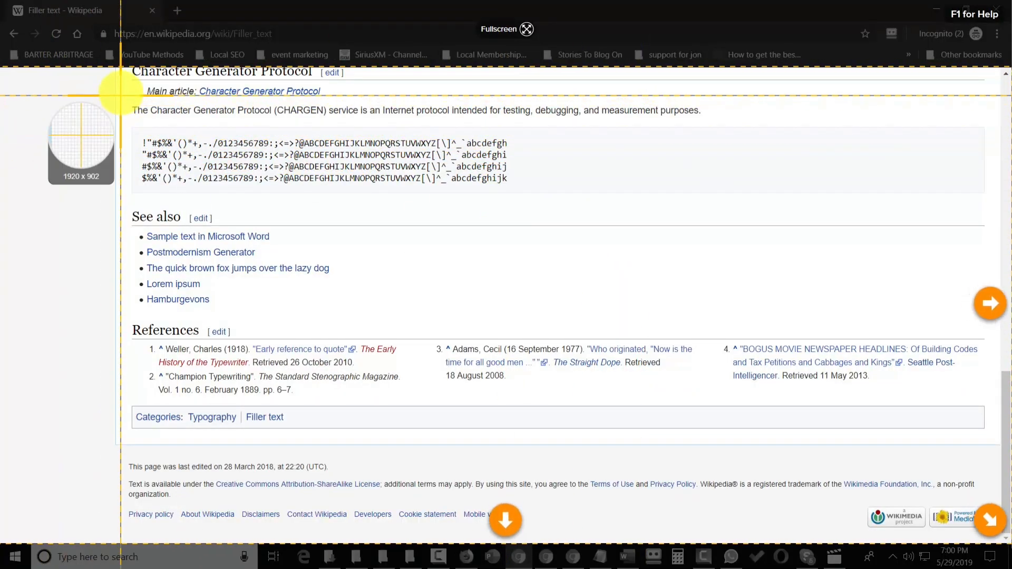
{"action": "left_click_drag", "start_coordinate": [120, 92], "coordinate": [583, 330]}
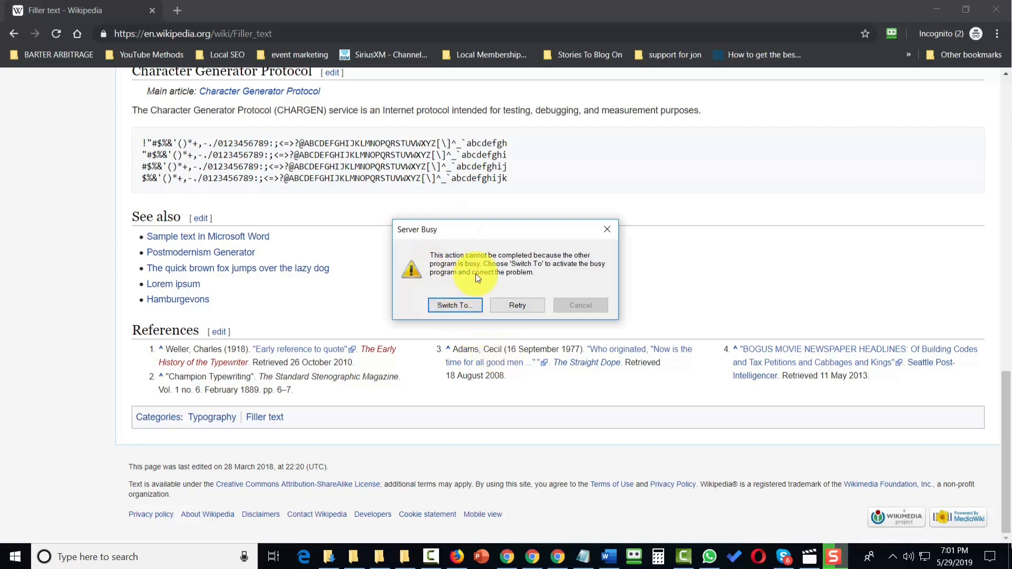
{"action": "left_click", "coordinate": [451, 306]}
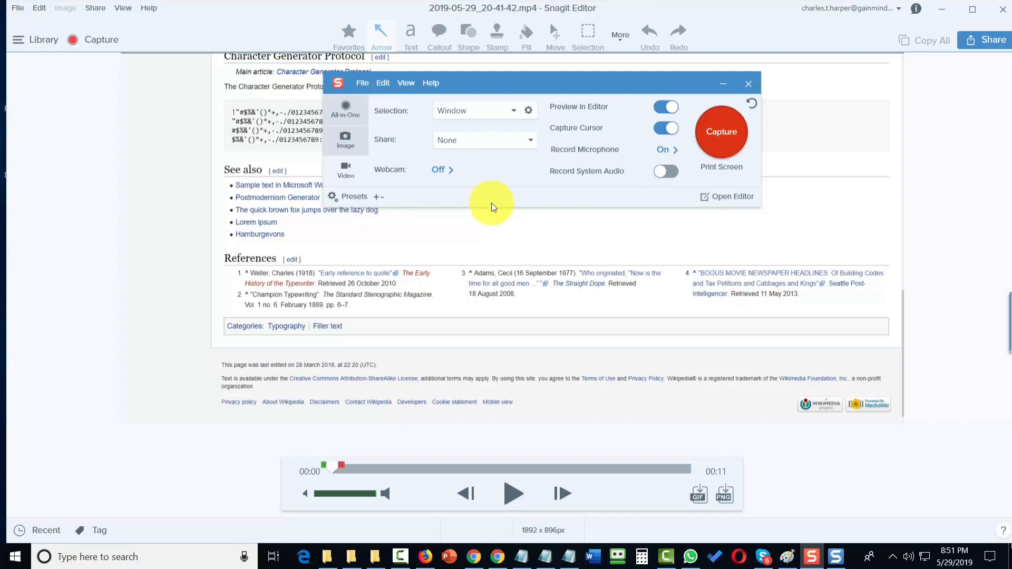
Step: Set the video Share destination to Screencast.com
{"action": "left_click", "coordinate": [505, 145]}
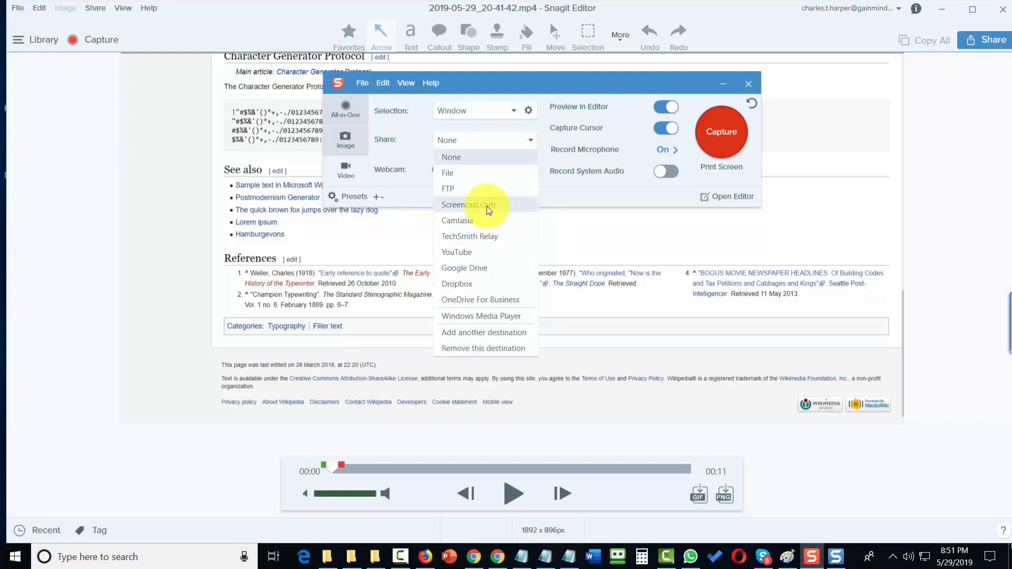
{"action": "left_click", "coordinate": [487, 210]}
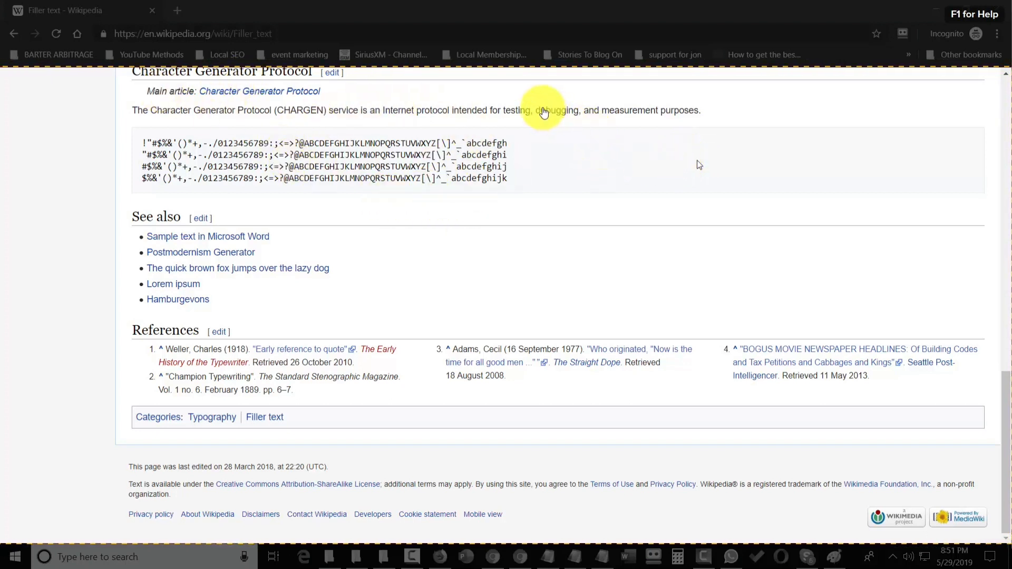
Step: Record a short video of the Wikipedia page region and stop the recording
{"action": "left_click", "coordinate": [516, 100]}
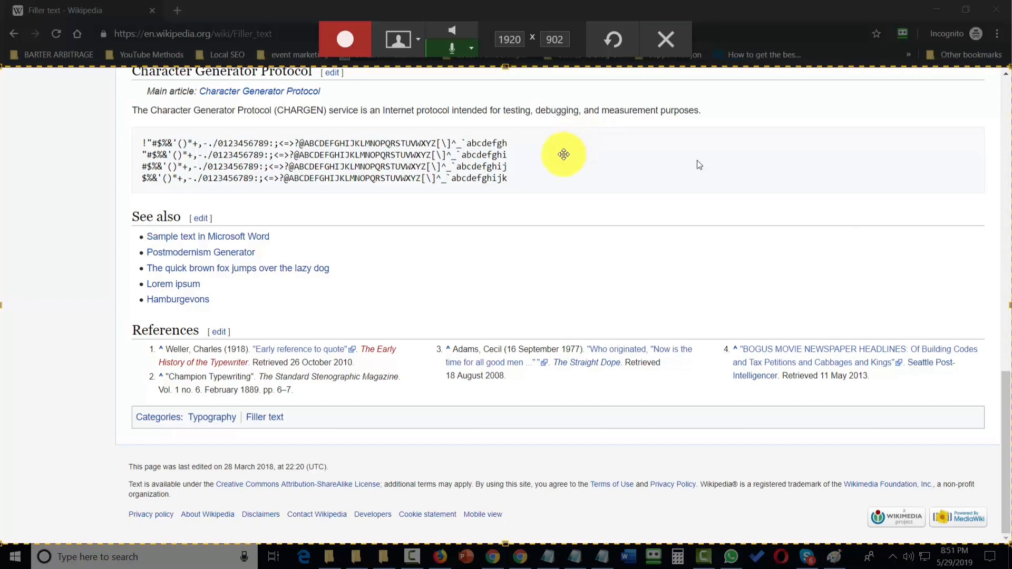
{"action": "left_click", "coordinate": [343, 47]}
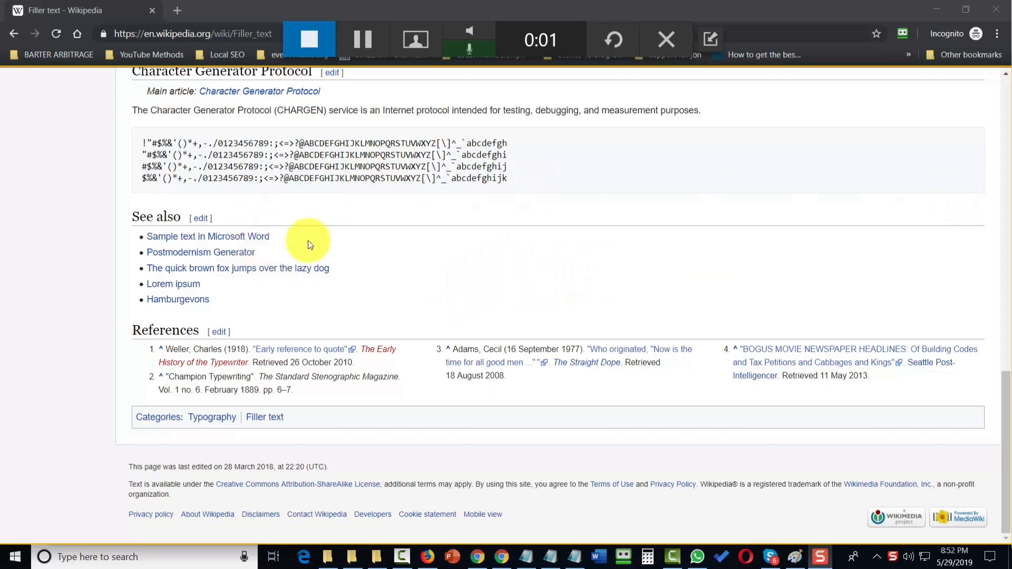
{"action": "left_click", "coordinate": [304, 41]}
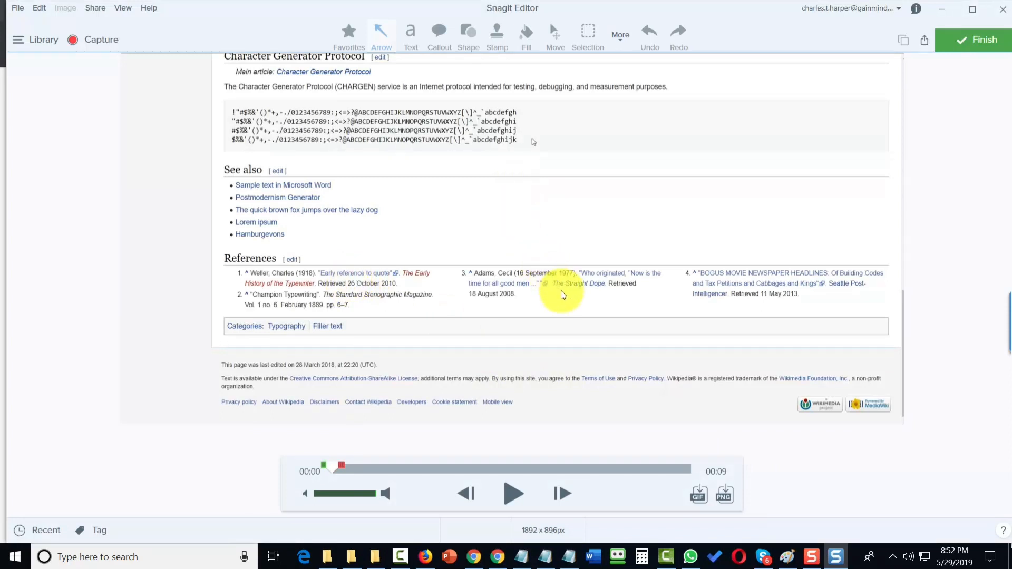
Step: Finish the video to share it to Screencast.com and copy its link
{"action": "left_click", "coordinate": [963, 43]}
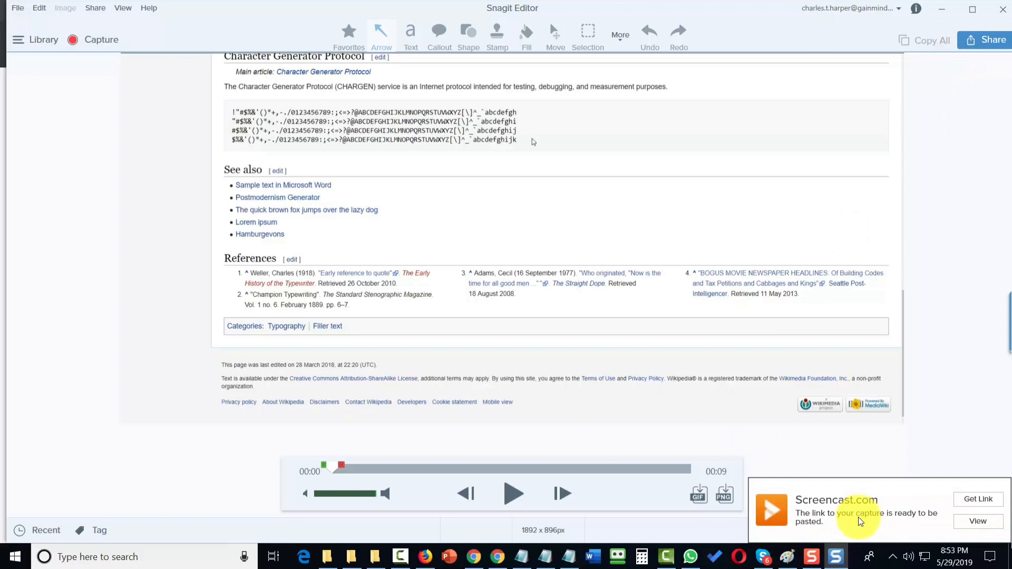
{"action": "left_click", "coordinate": [978, 507]}
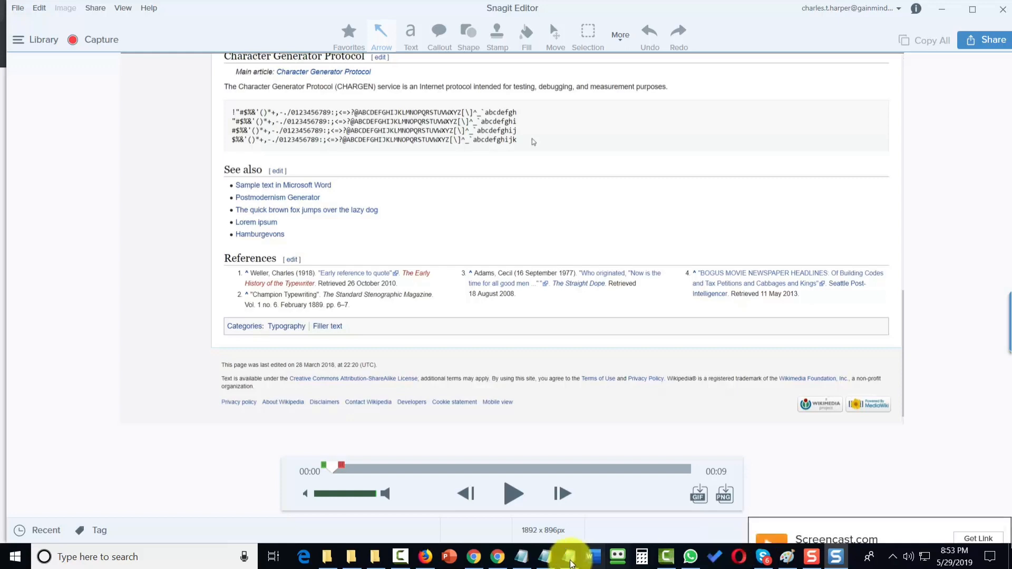
Step: Open a new Notepad window and paste the Screencast.com link into it
{"action": "right_click", "coordinate": [569, 557]}
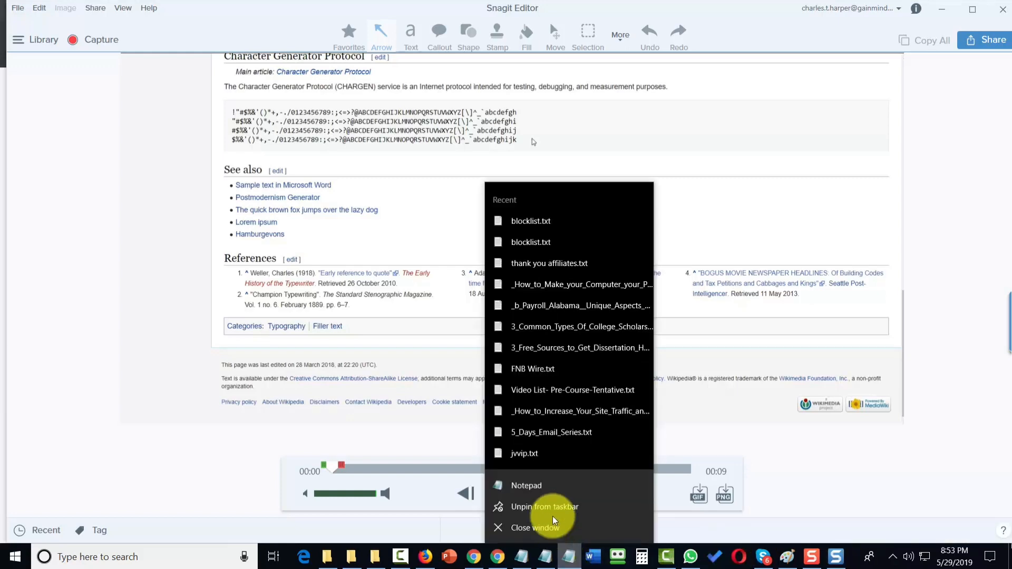
{"action": "left_click", "coordinate": [541, 490]}
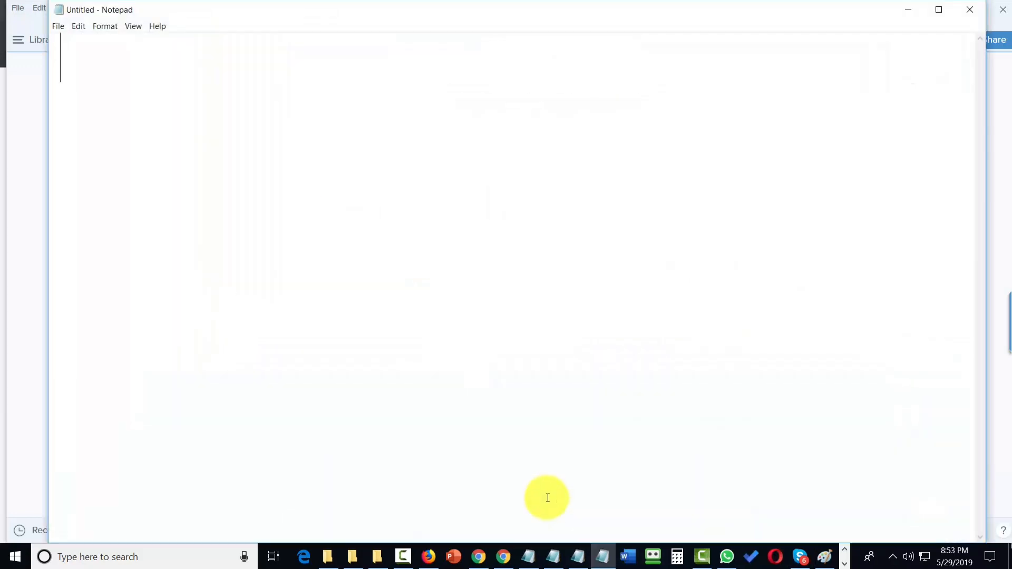
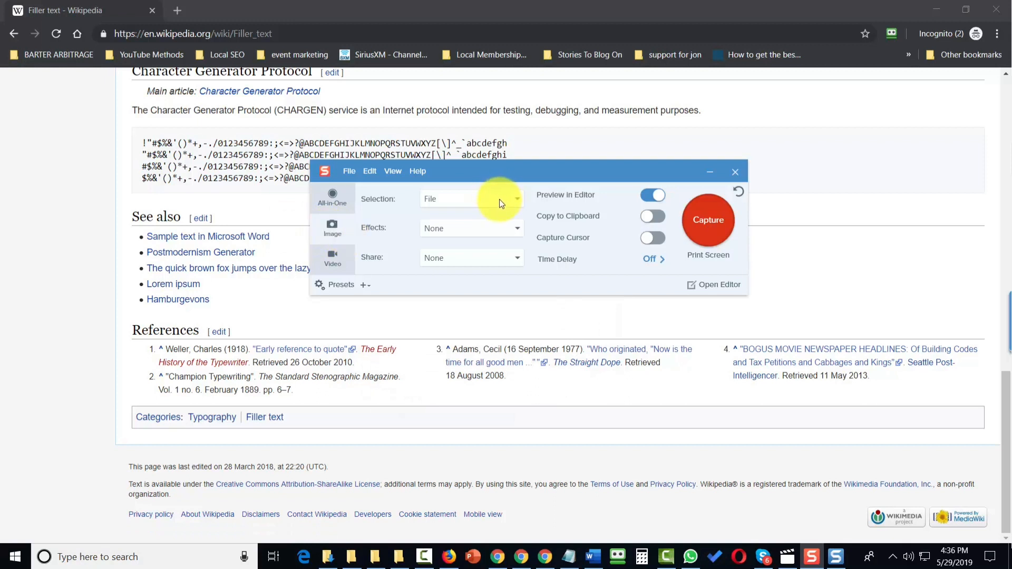
Step: Set the capture effect to Border with a width of 32 and a black color
{"action": "left_click", "coordinate": [515, 230]}
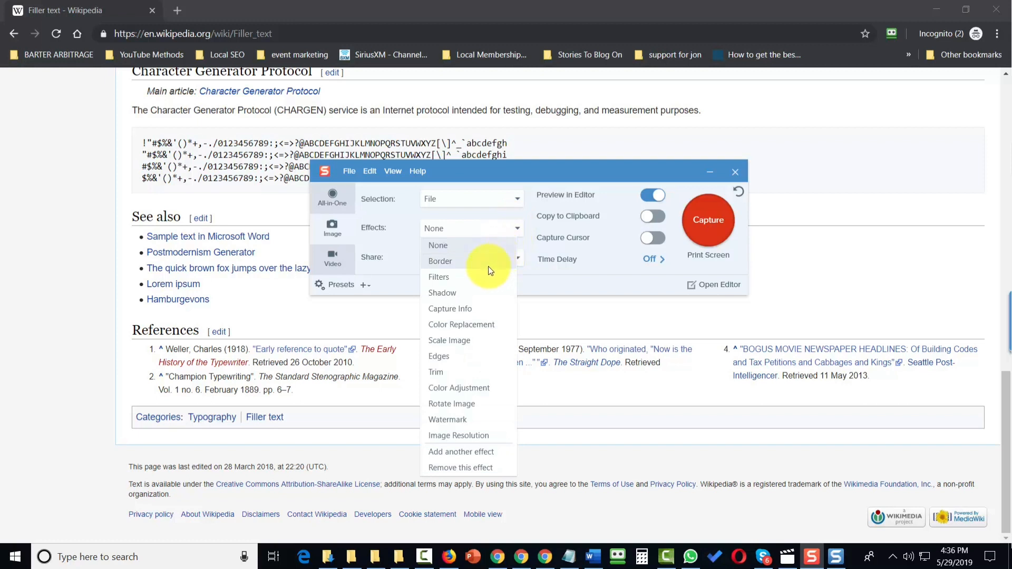
{"action": "left_click", "coordinate": [448, 262]}
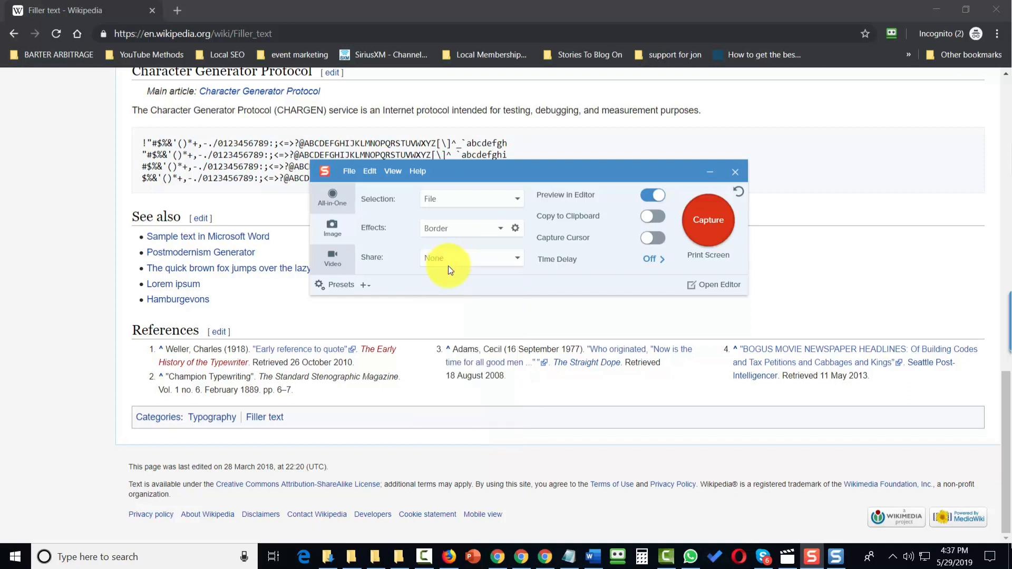
{"action": "left_click", "coordinate": [515, 228]}
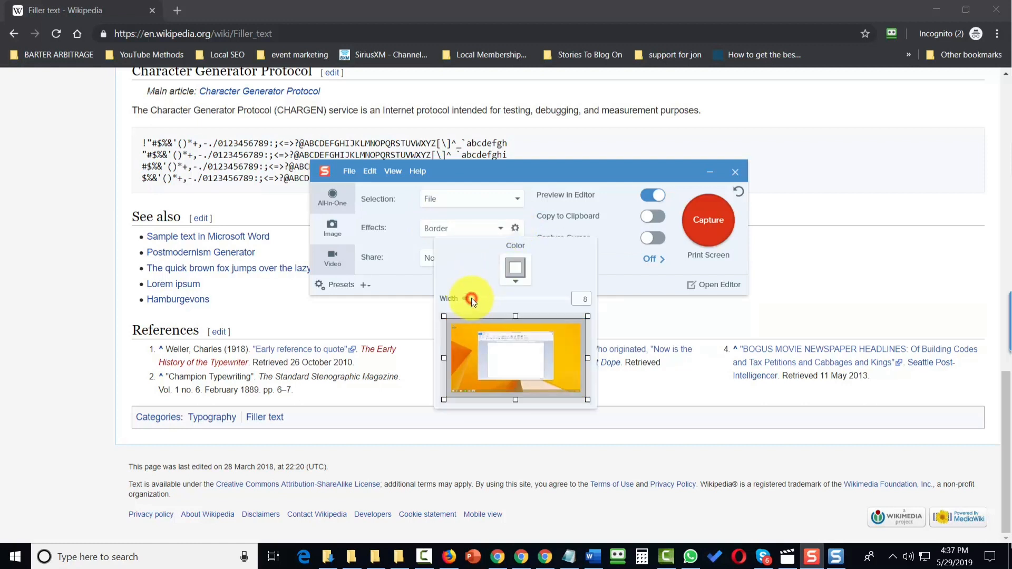
{"action": "left_click_drag", "start_coordinate": [471, 298], "coordinate": [495, 299]}
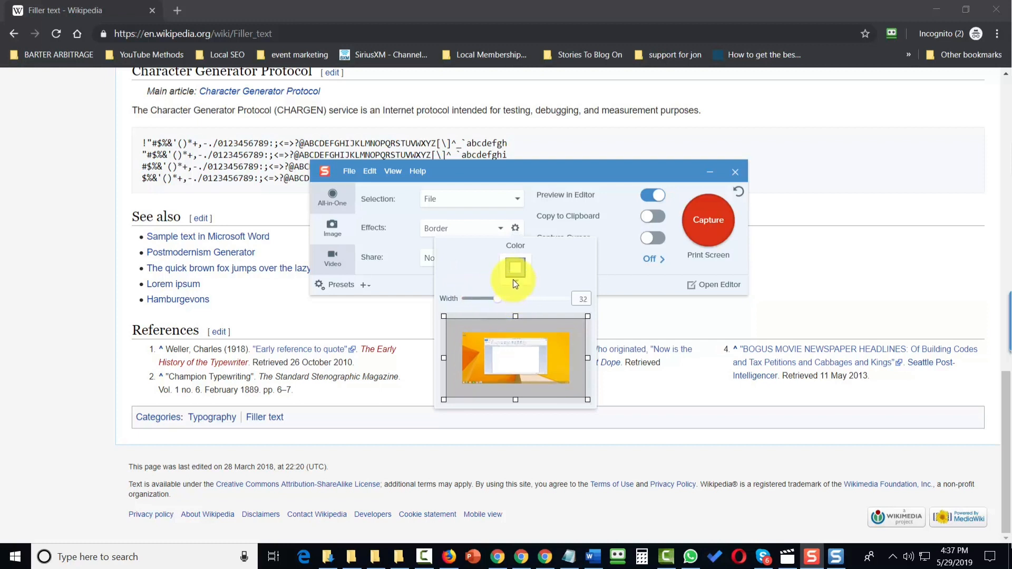
{"action": "left_click", "coordinate": [513, 279]}
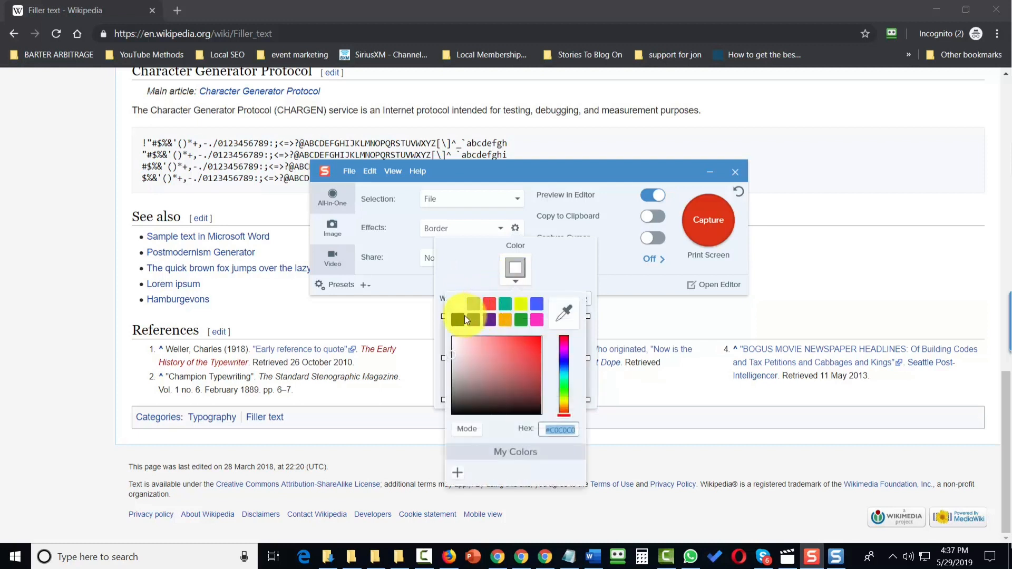
{"action": "left_click", "coordinate": [461, 317]}
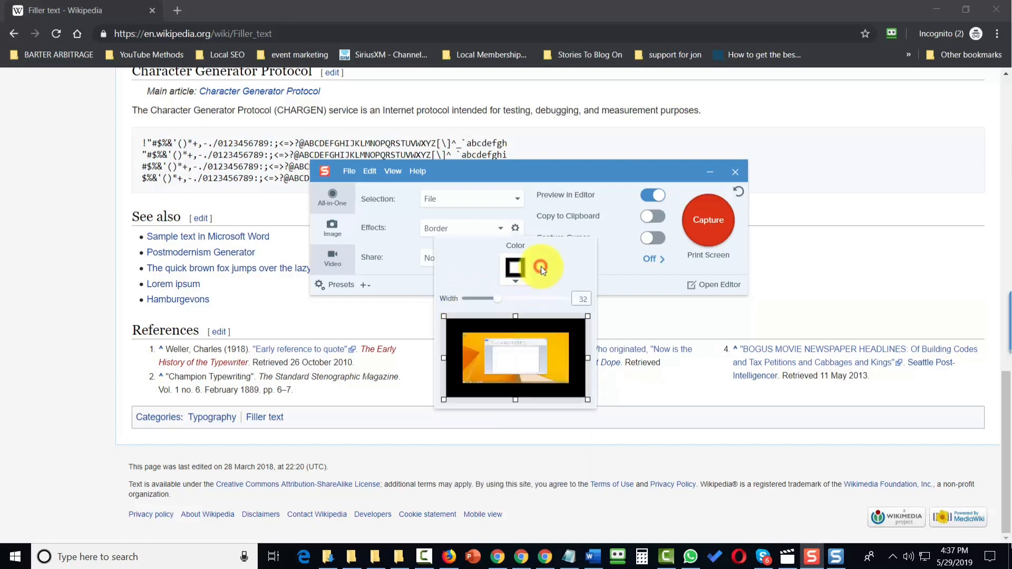
{"action": "left_click", "coordinate": [614, 267]}
Step: Capture the file Screenshot (1).png from the Screenshots folder with the border effect
{"action": "left_click", "coordinate": [707, 228]}
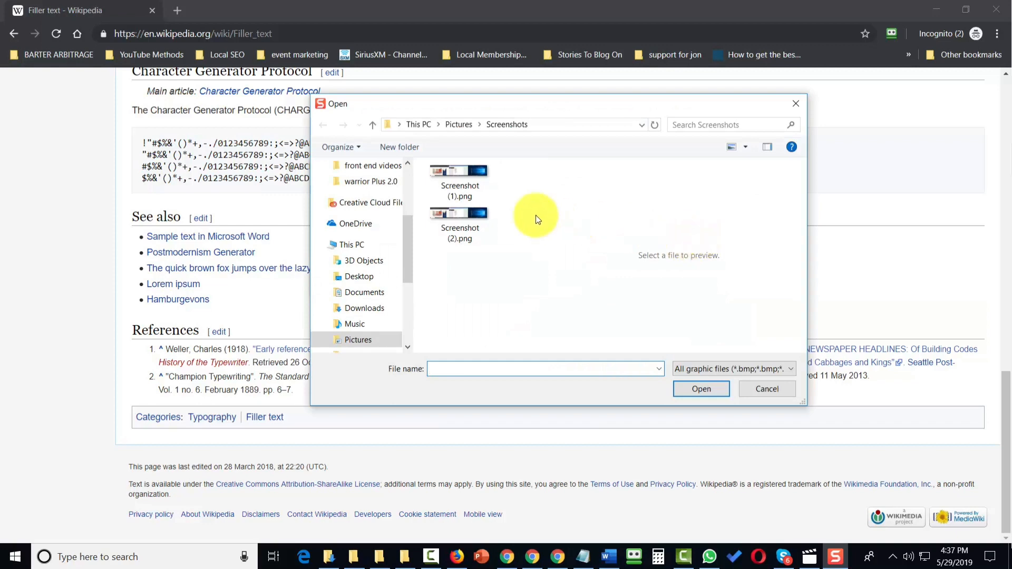
{"action": "left_click", "coordinate": [448, 179]}
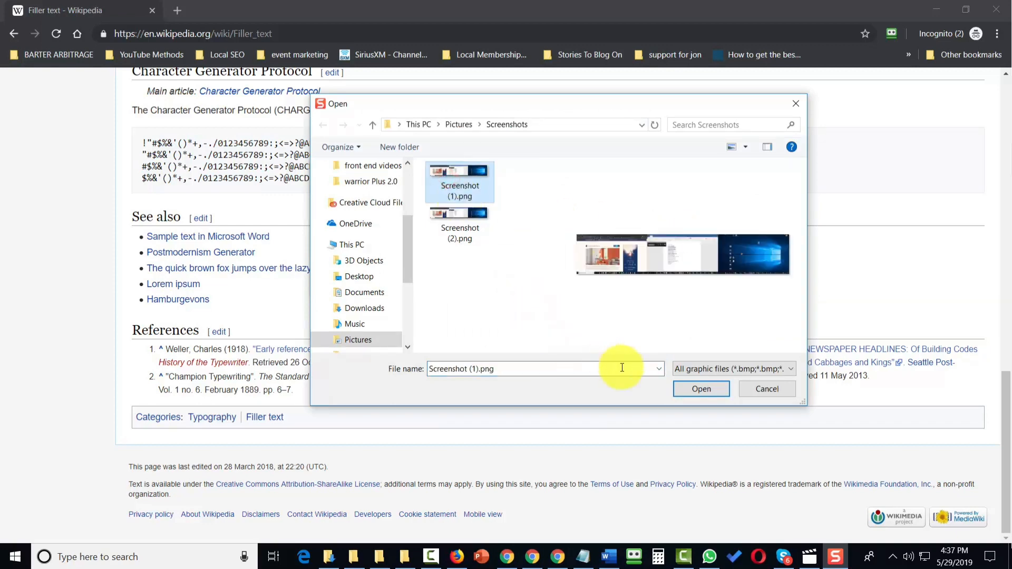
{"action": "left_click", "coordinate": [700, 389]}
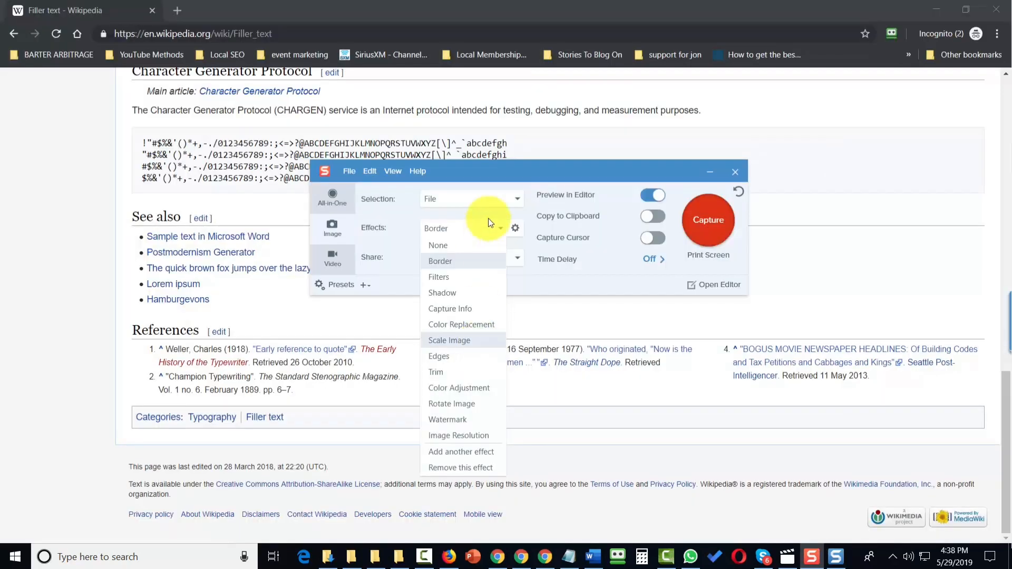
Step: Switch the capture effect to Filters and choose Invert Colors
{"action": "left_click", "coordinate": [460, 277]}
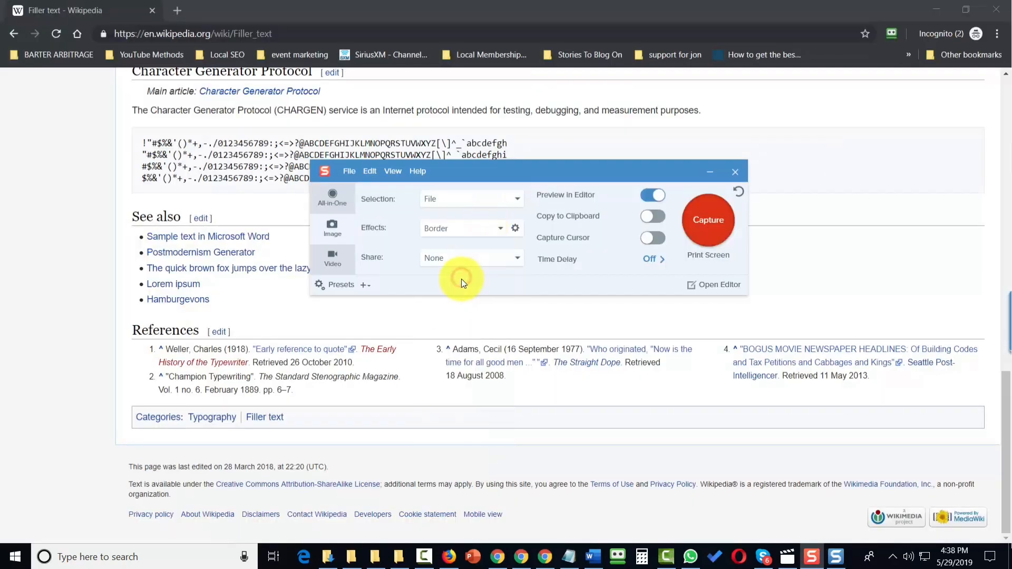
{"action": "left_click", "coordinate": [514, 228]}
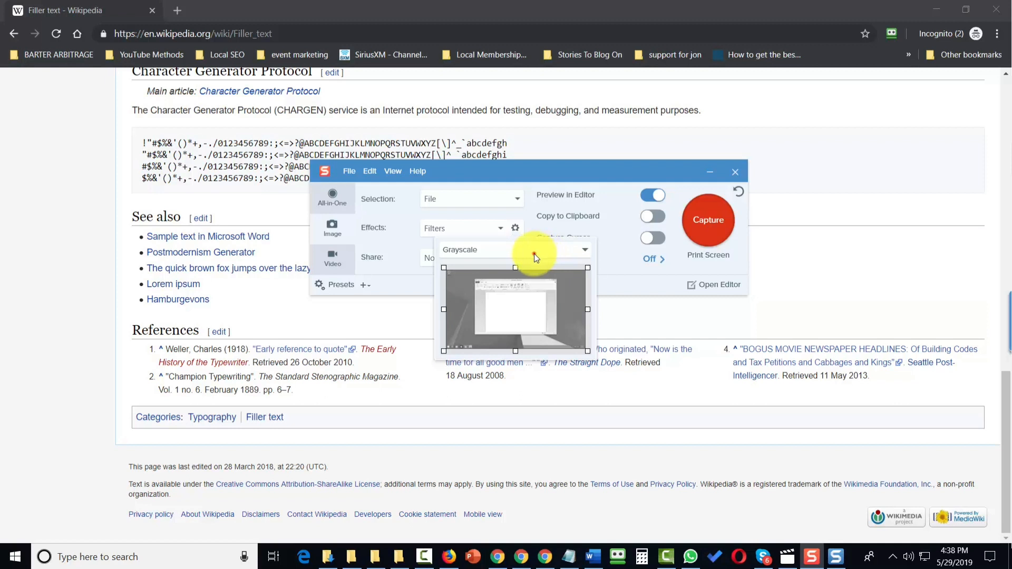
{"action": "left_click", "coordinate": [534, 254]}
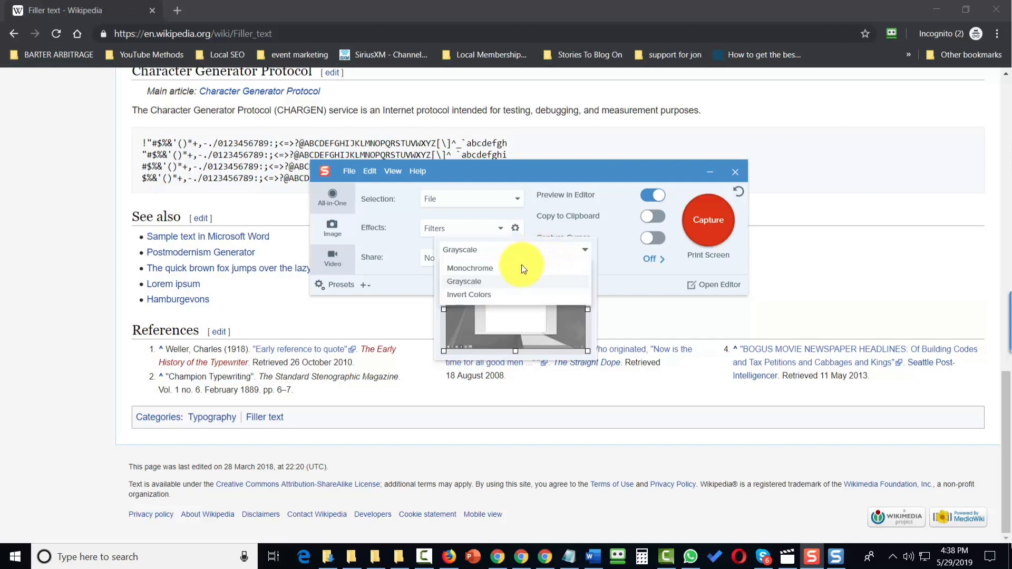
{"action": "left_click", "coordinate": [478, 295]}
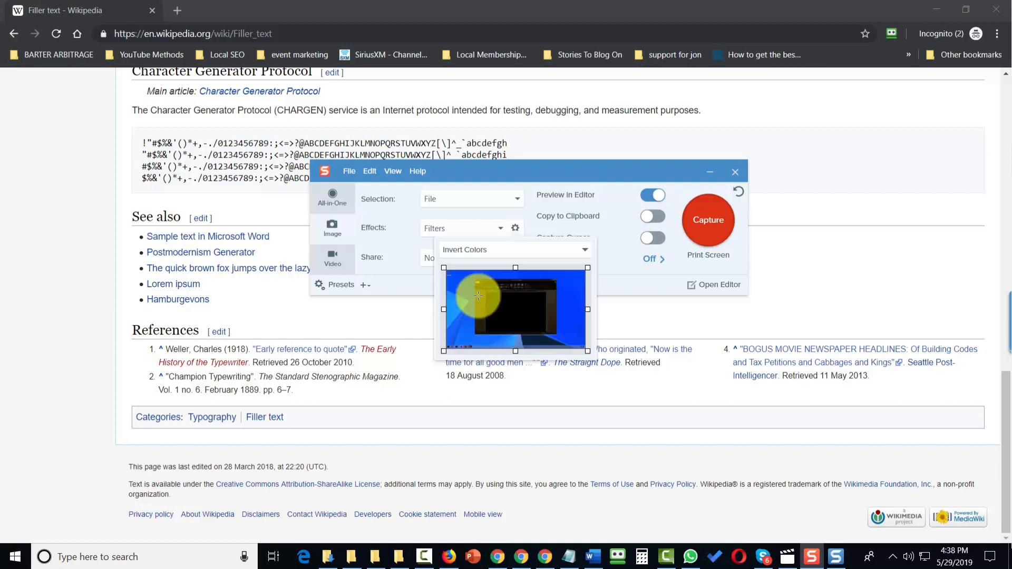
Step: Capture Screenshot (1).png again with the inverted colors filter
{"action": "left_click", "coordinate": [710, 226]}
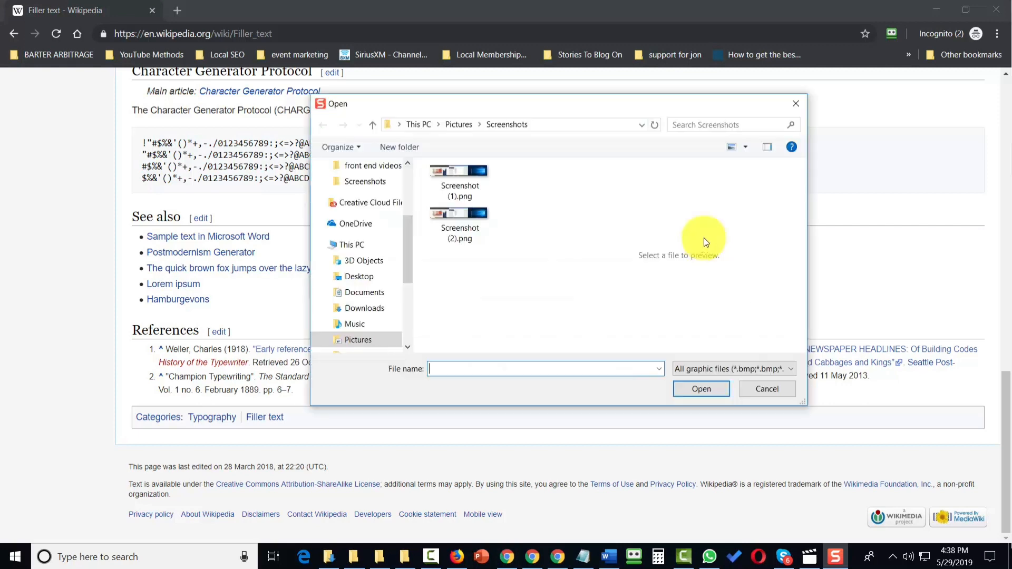
{"action": "left_click", "coordinate": [463, 183]}
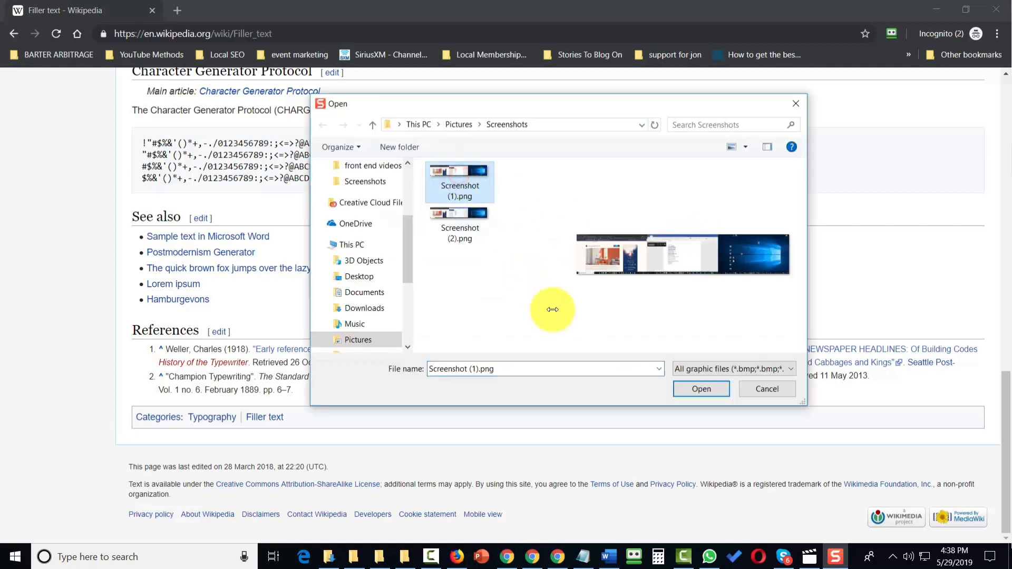
{"action": "left_click", "coordinate": [696, 395]}
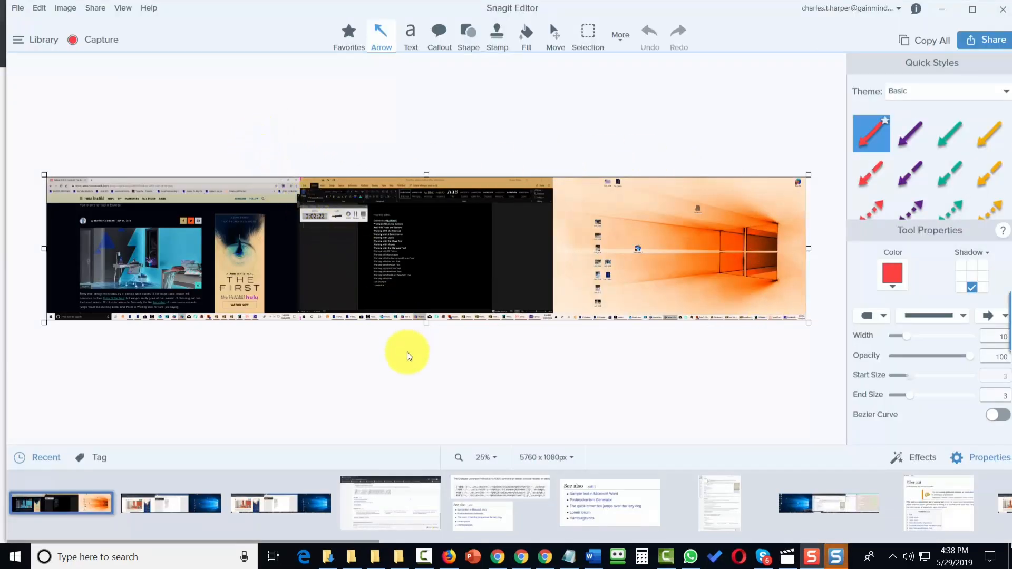
Step: Compare the bordered and inverted captures in the editor's recent captures tray
{"action": "left_click", "coordinate": [148, 498]}
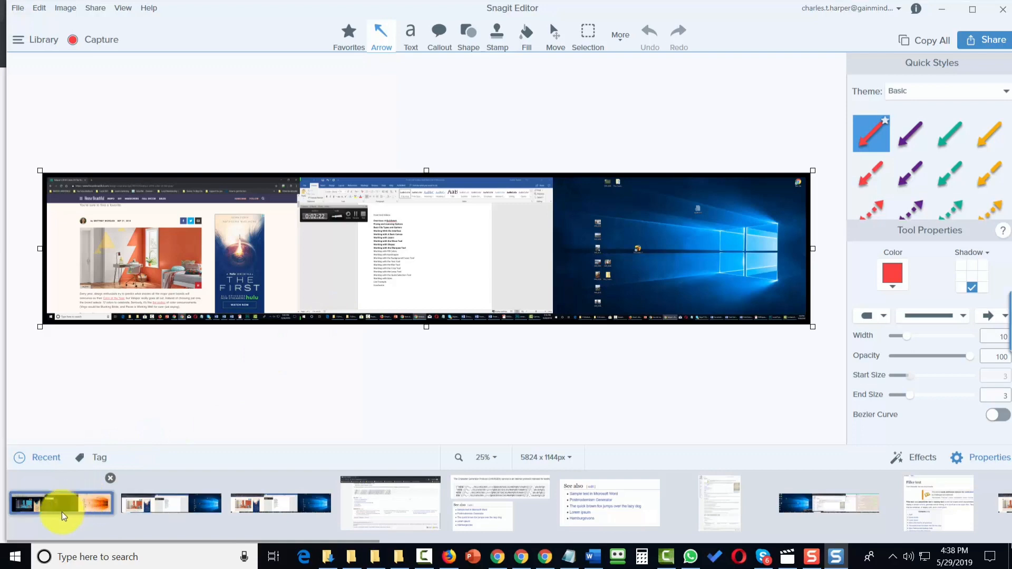
{"action": "left_click", "coordinate": [47, 502]}
{"action": "left_click_drag", "start_coordinate": [277, 304], "coordinate": [497, 260]}
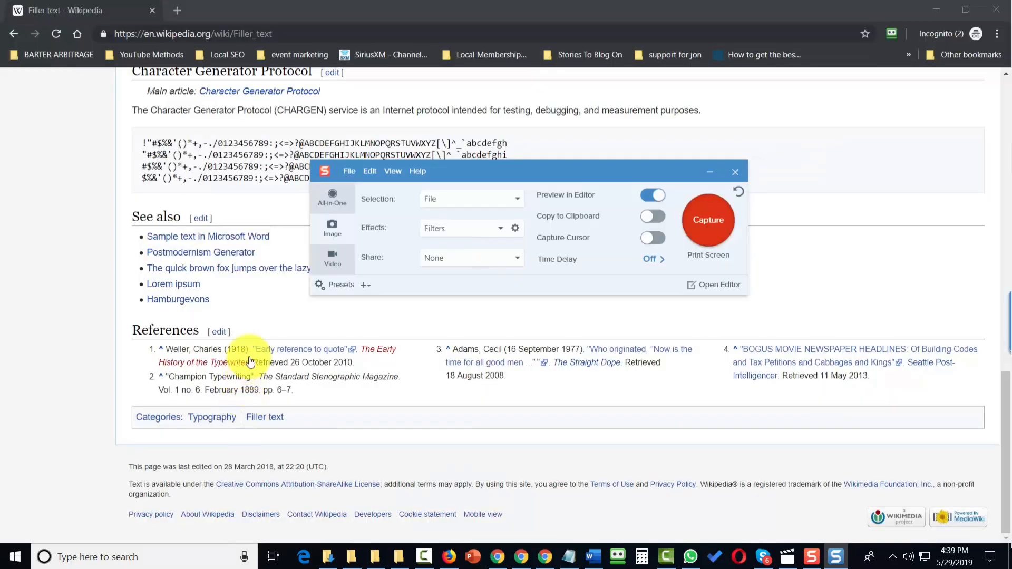
Step: Change the capture effect to Shadow and capture Screenshot (1).png
{"action": "left_click", "coordinate": [488, 230]}
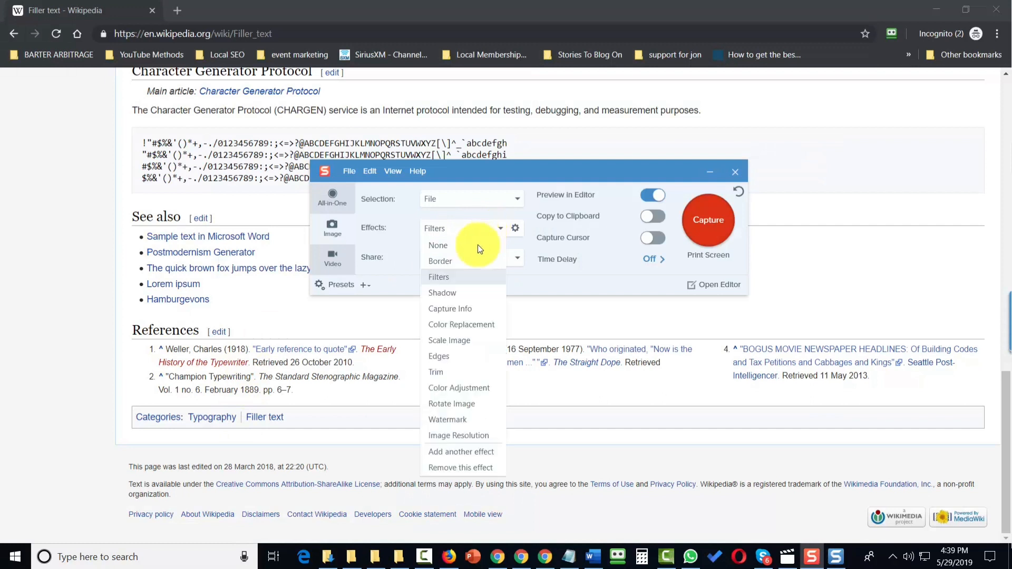
{"action": "left_click", "coordinate": [442, 296]}
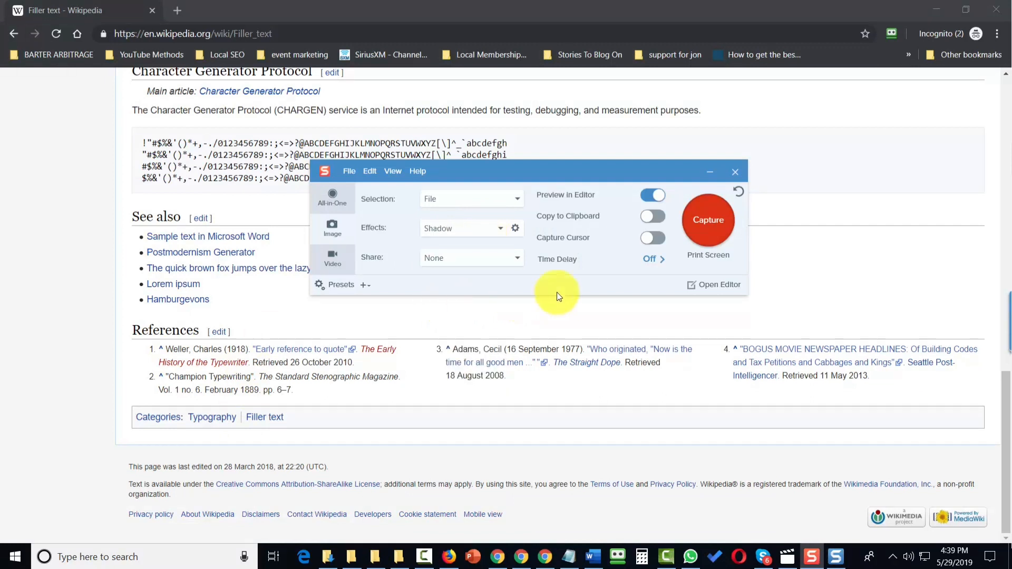
{"action": "left_click", "coordinate": [697, 226]}
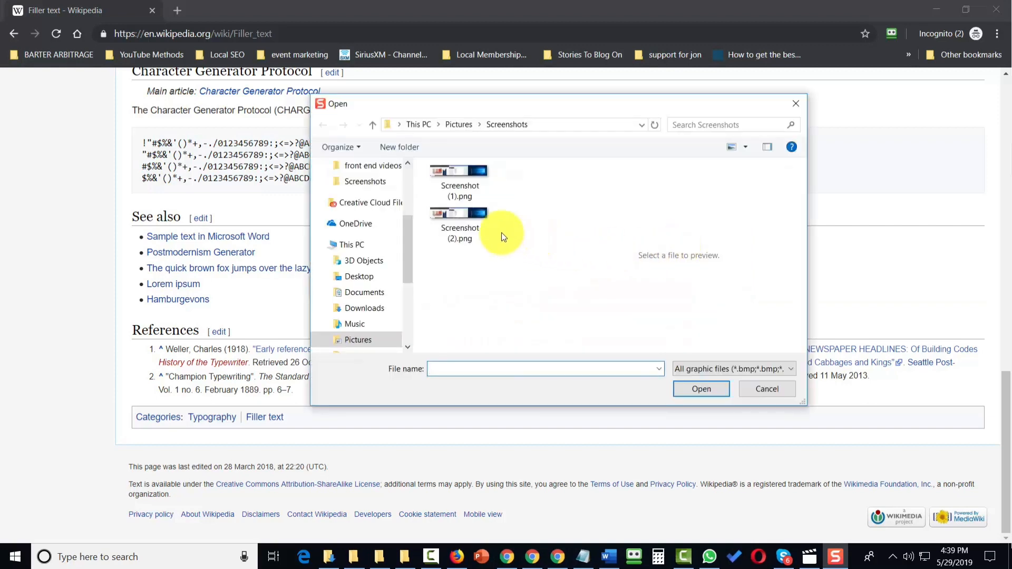
{"action": "left_click", "coordinate": [459, 179]}
{"action": "left_click", "coordinate": [689, 391]}
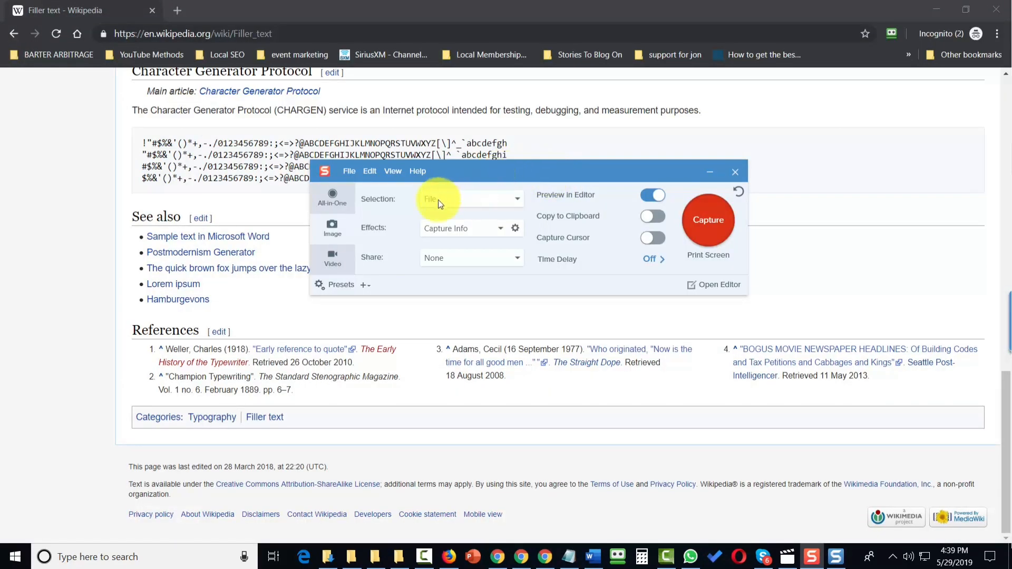
Step: Open the Capture Info effect properties and set its font to Showcard Gothic
{"action": "left_click", "coordinate": [515, 229]}
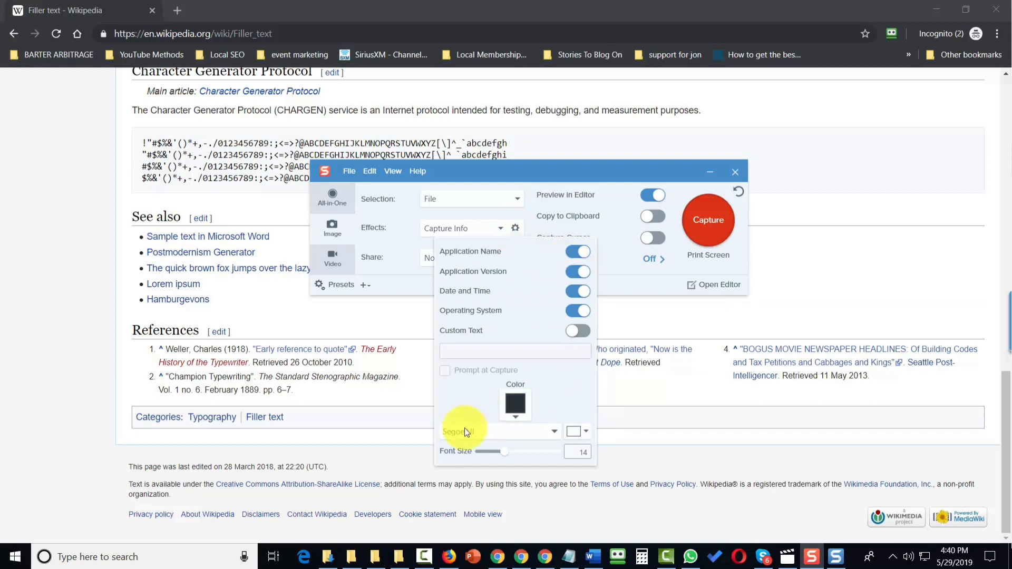
{"action": "left_click", "coordinate": [550, 431]}
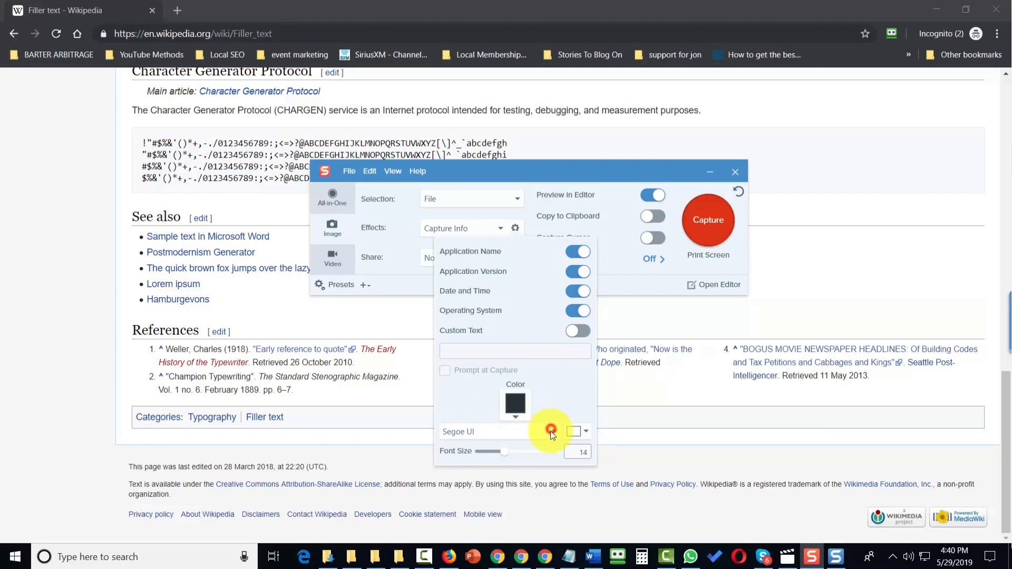
{"action": "scroll", "coordinate": [520, 356], "scroll_direction": "down", "scroll_amount": 1}
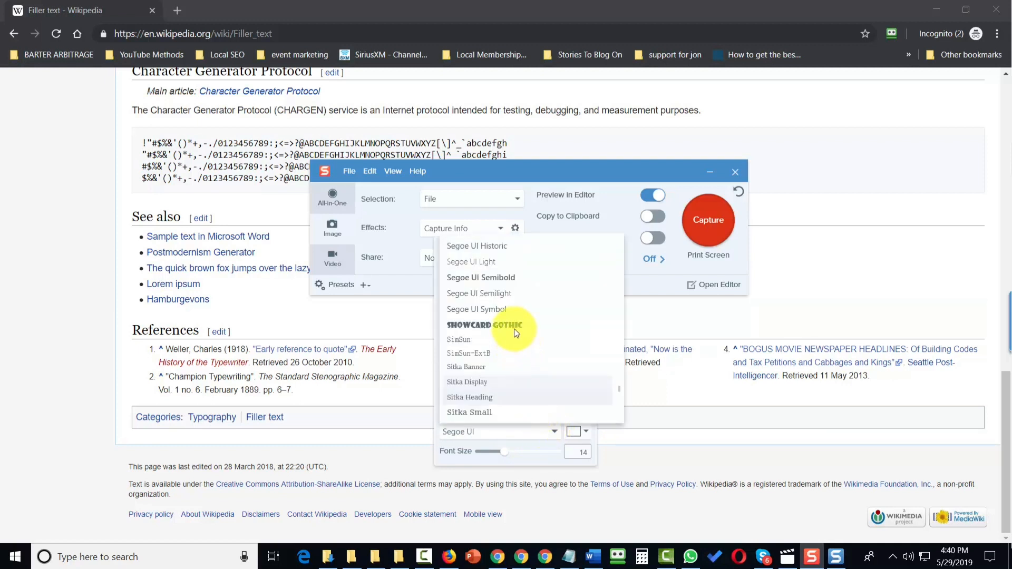
{"action": "left_click", "coordinate": [514, 325]}
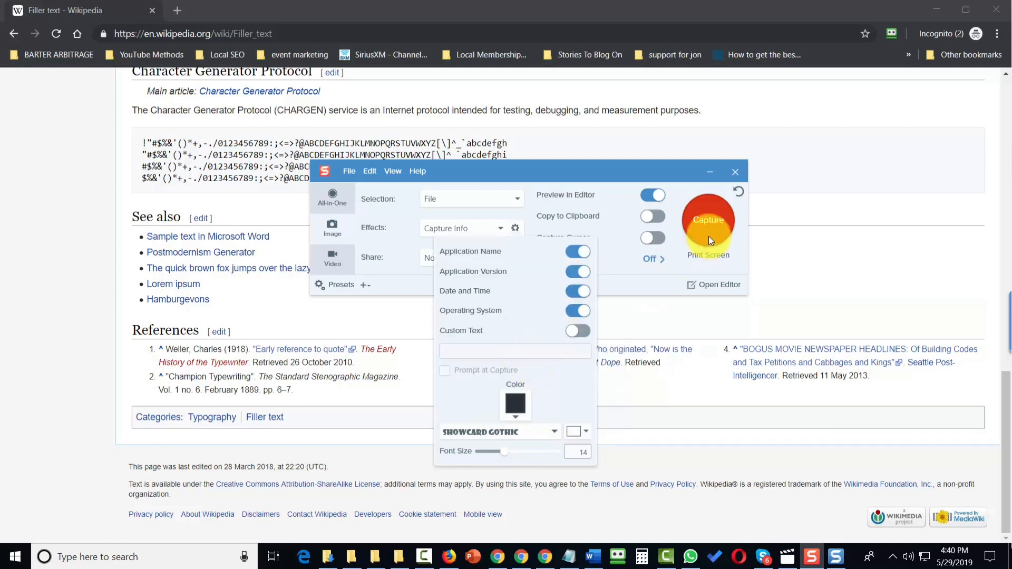
{"action": "left_click", "coordinate": [480, 306]}
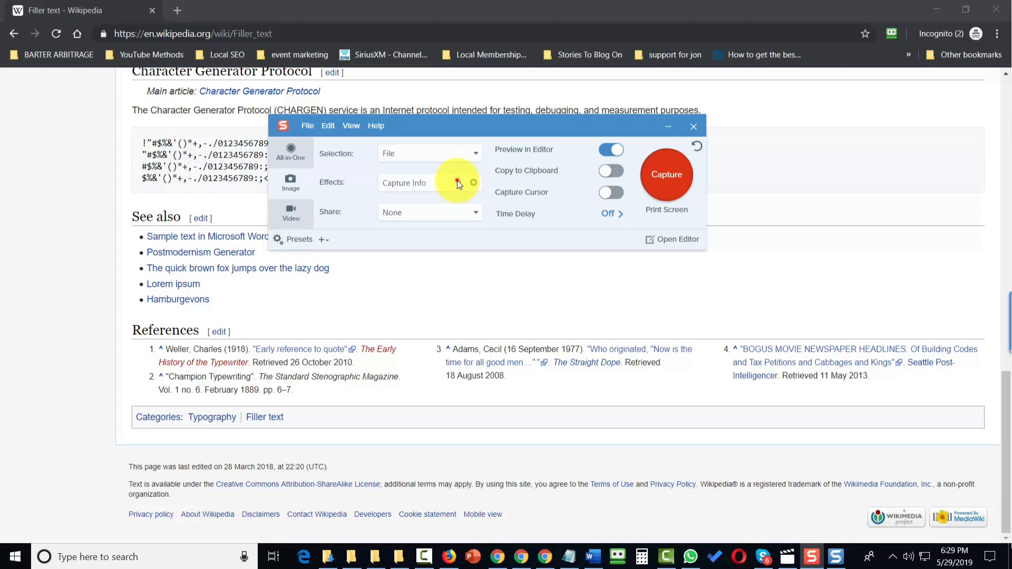
Step: Change the capture effect from Capture Info back to Border
{"action": "left_click", "coordinate": [457, 181]}
{"action": "left_click", "coordinate": [457, 180]}
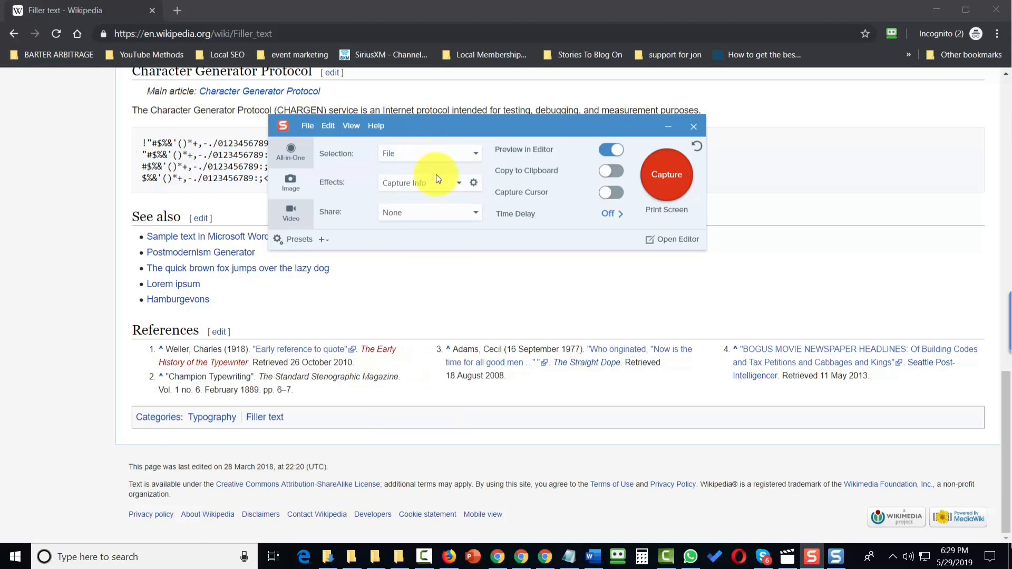
{"action": "left_click", "coordinate": [441, 184]}
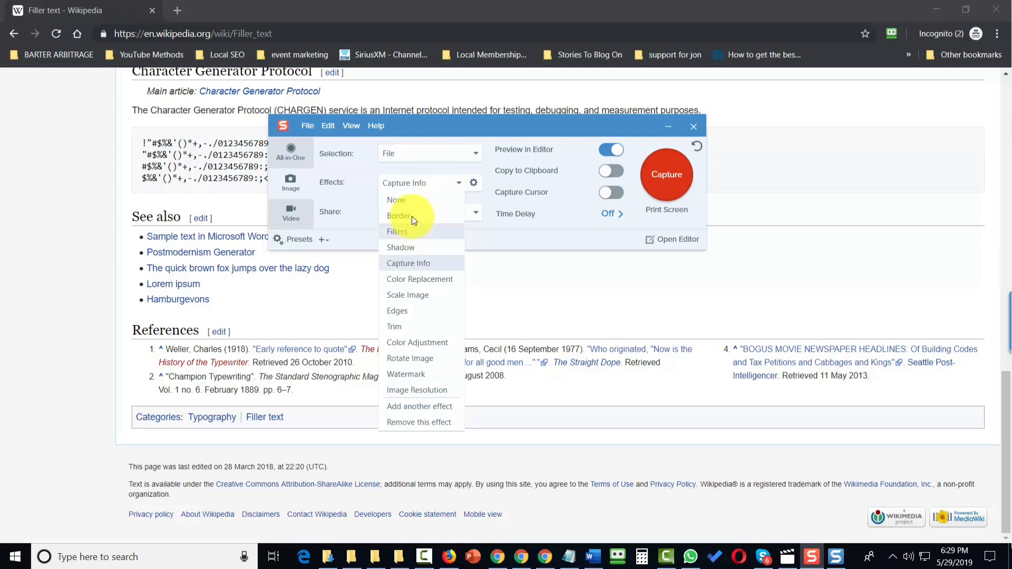
{"action": "left_click", "coordinate": [412, 216]}
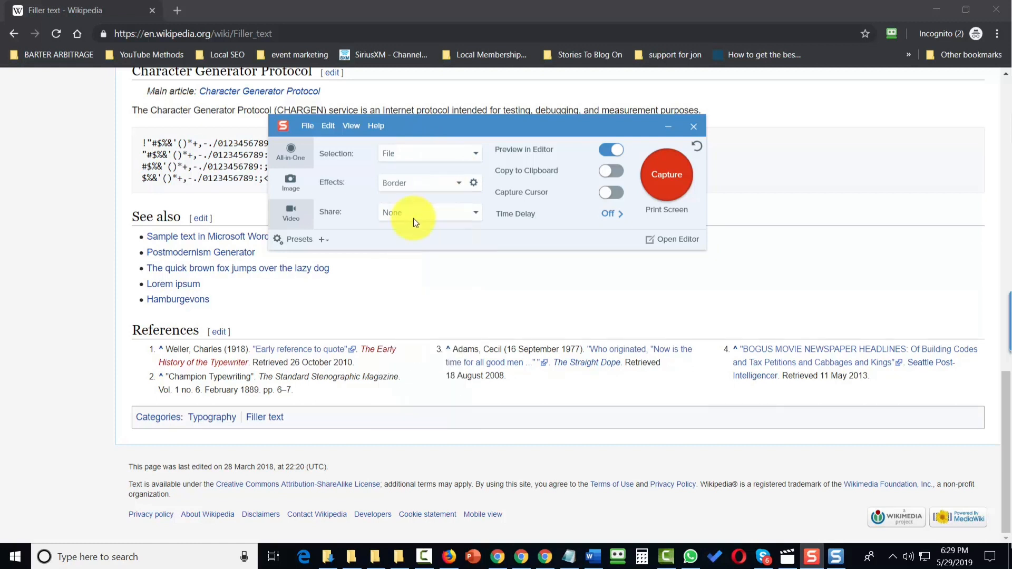
Step: Add a second capture effect and set it to Filters
{"action": "left_click", "coordinate": [459, 183]}
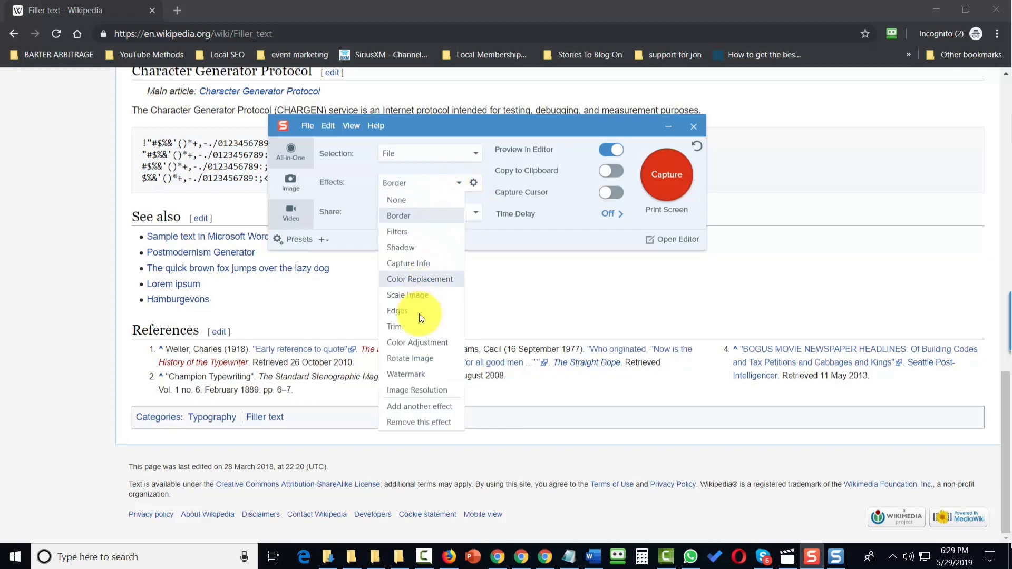
{"action": "left_click", "coordinate": [425, 409]}
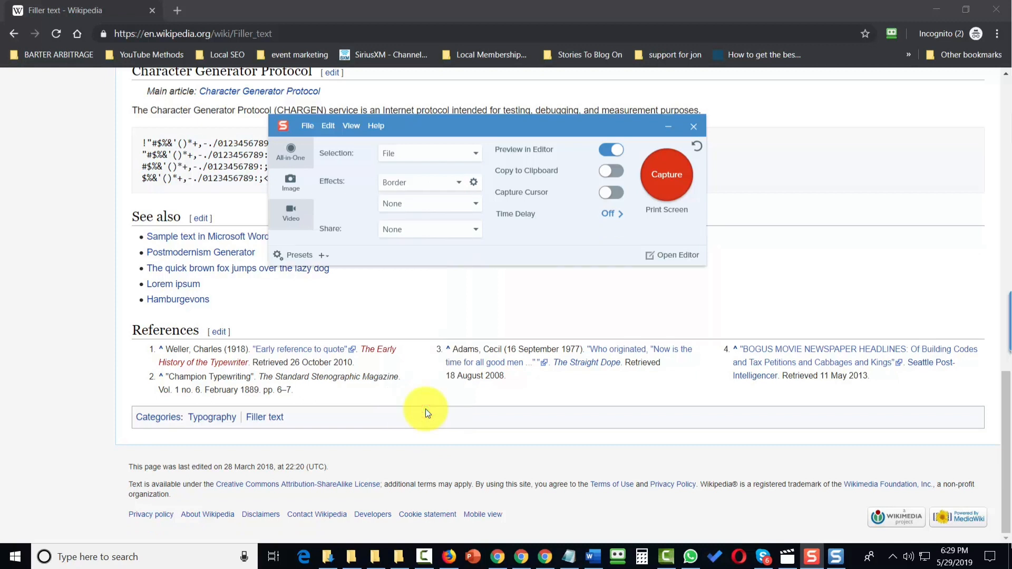
{"action": "left_click", "coordinate": [476, 207]}
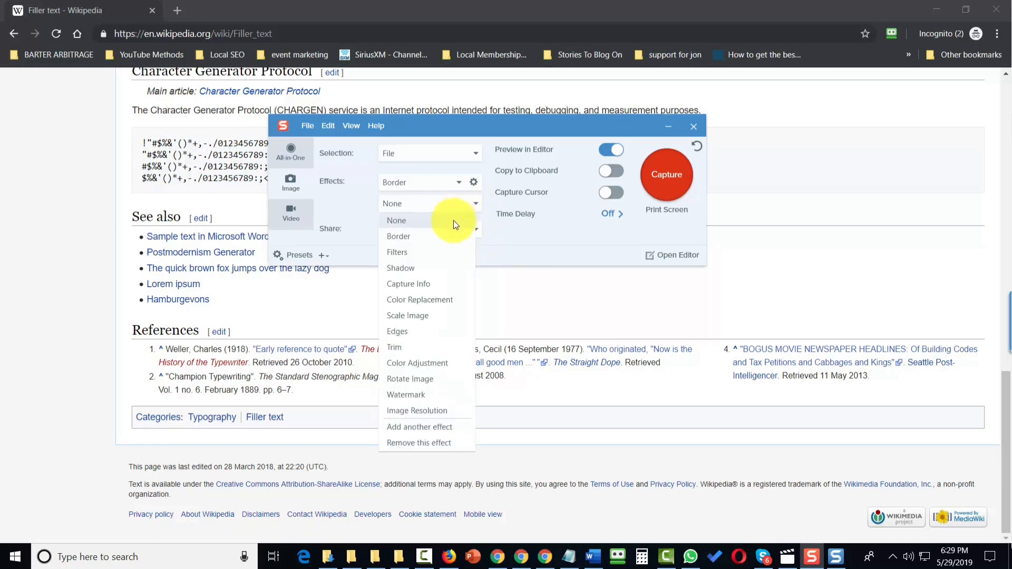
{"action": "left_click", "coordinate": [405, 254]}
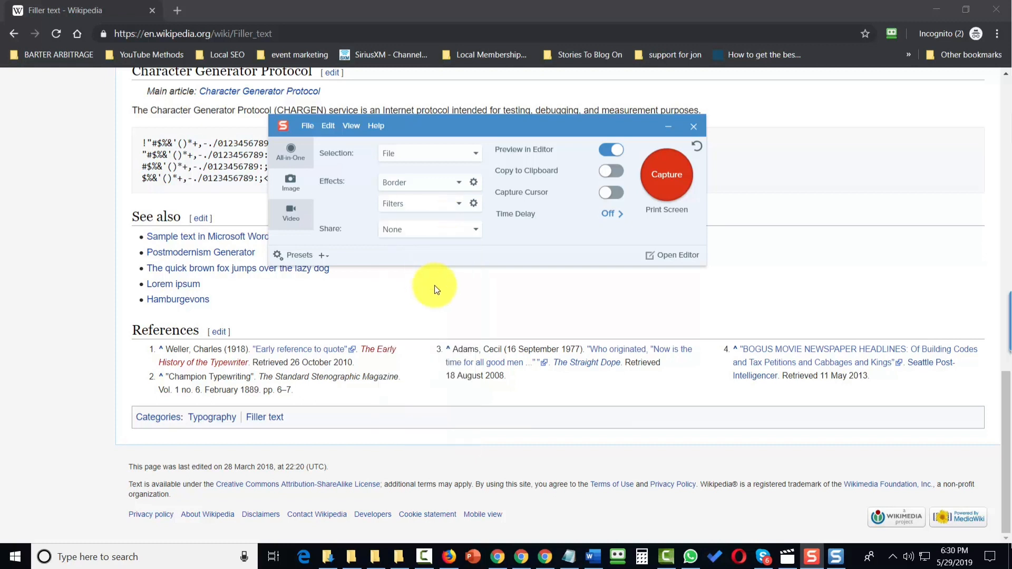
Step: Open the Border effect properties and set the border color to black
{"action": "left_click", "coordinate": [473, 184]}
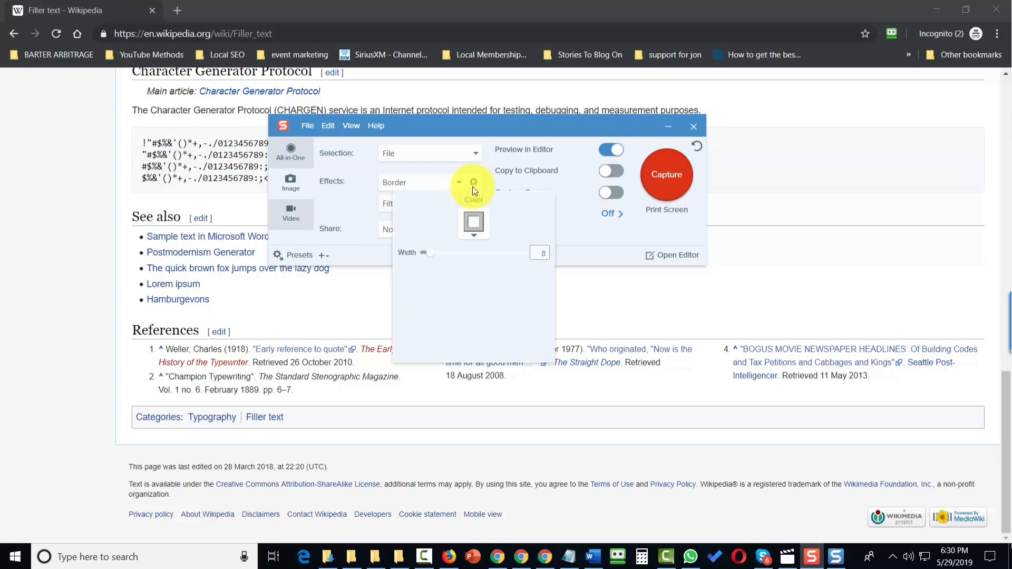
{"action": "left_click", "coordinate": [472, 229]}
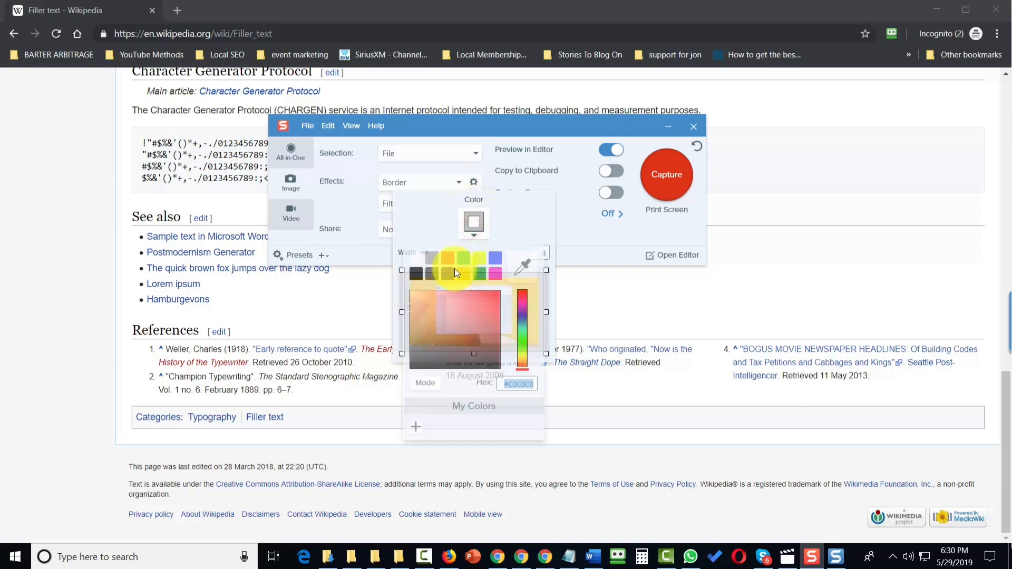
{"action": "left_click", "coordinate": [413, 277]}
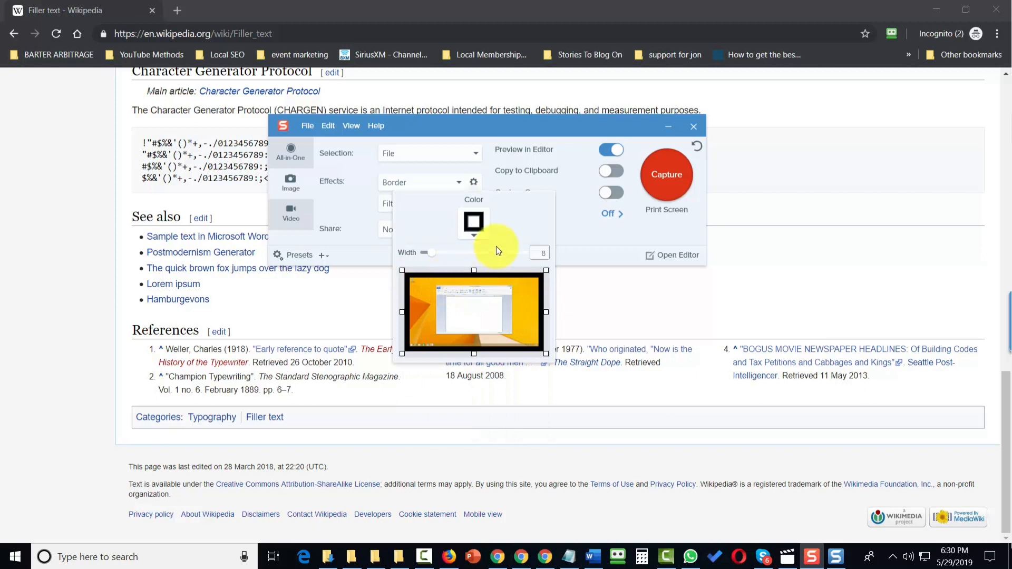
{"action": "left_click", "coordinate": [365, 218]}
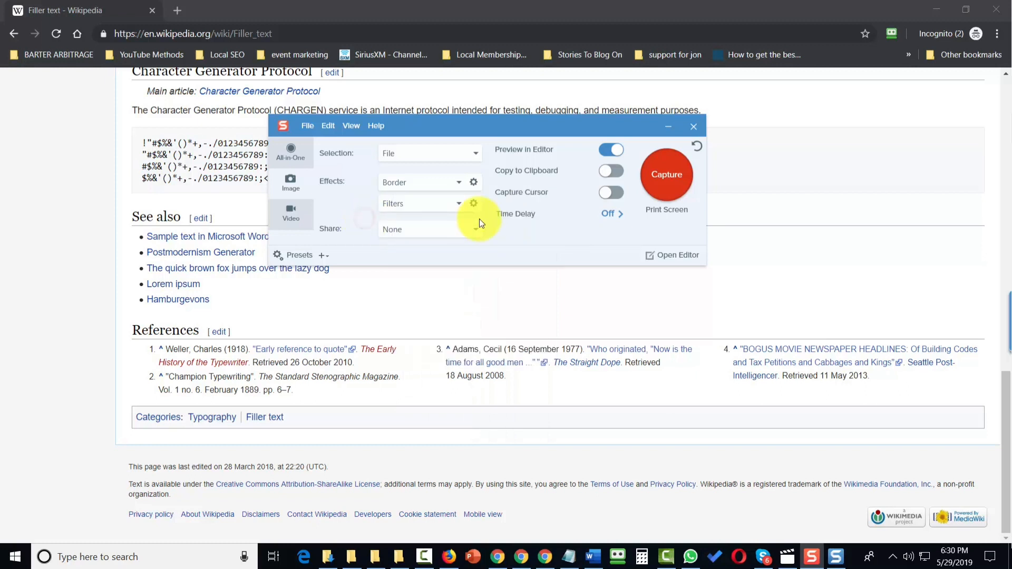
Step: Set the Filters effect to Invert Colors in its properties
{"action": "left_click", "coordinate": [473, 205]}
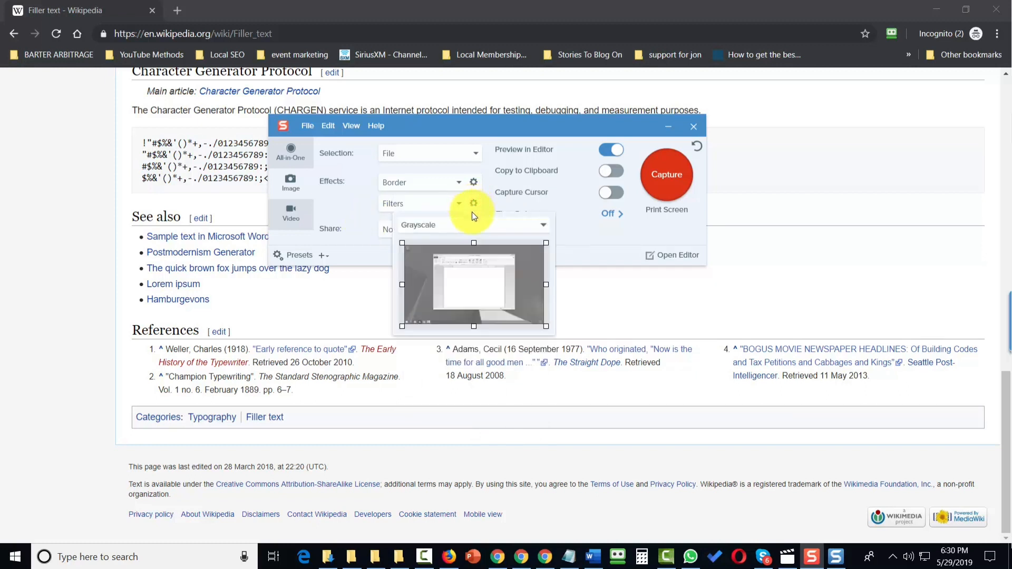
{"action": "left_click", "coordinate": [463, 225]}
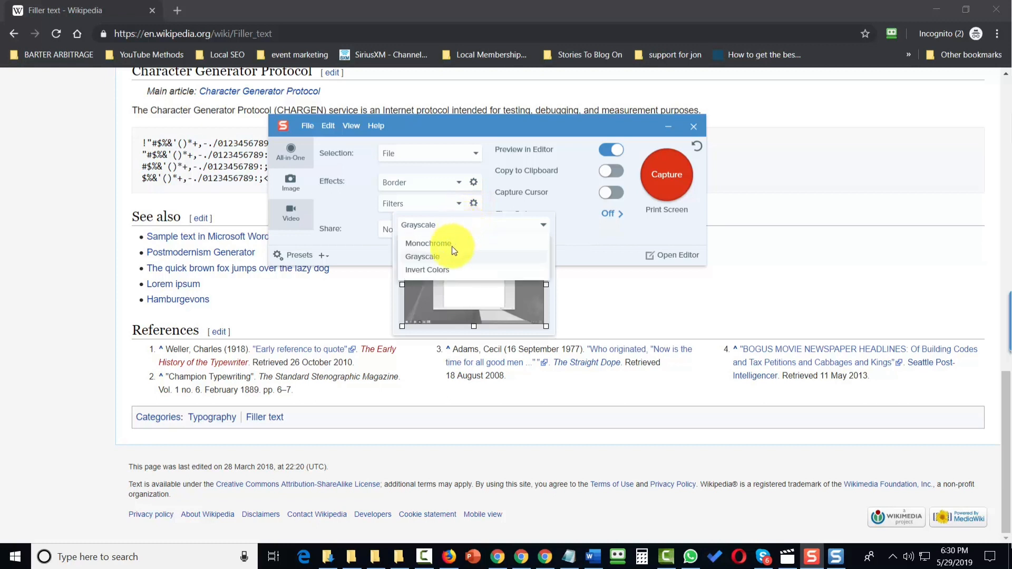
{"action": "left_click", "coordinate": [441, 269]}
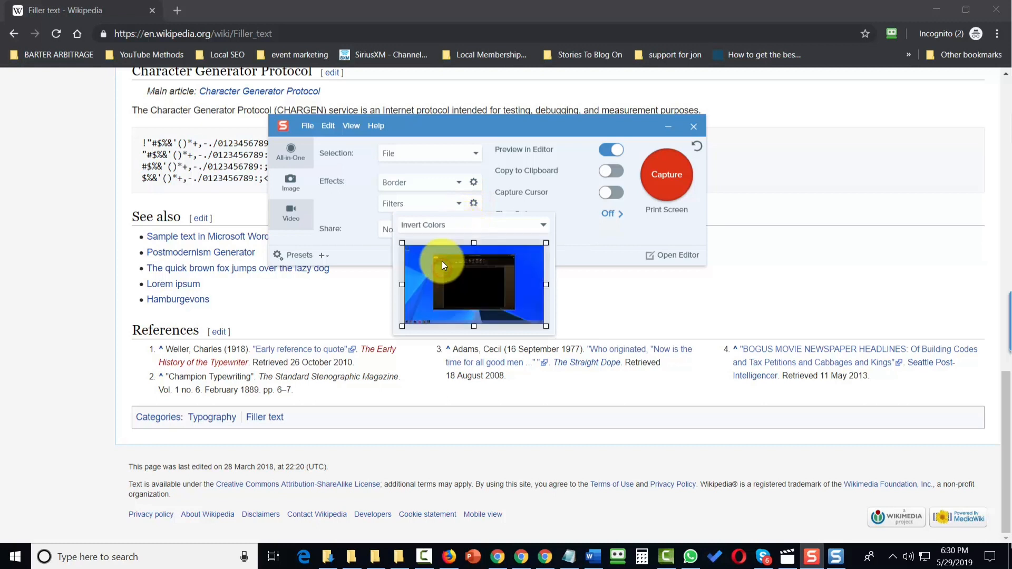
{"action": "left_click", "coordinate": [563, 242]}
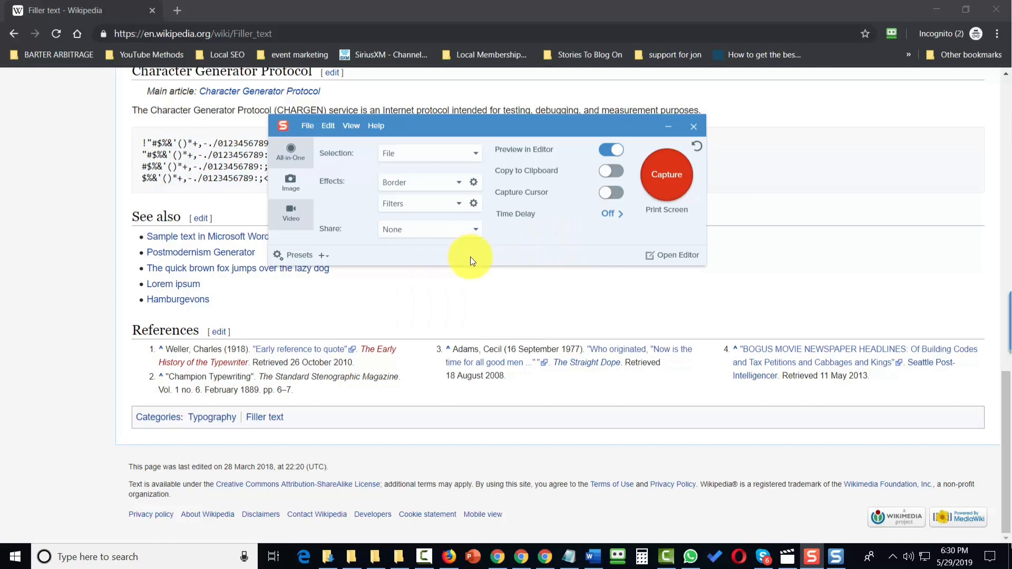
Step: Add a third capture effect and set it to Capture Info
{"action": "left_click", "coordinate": [458, 208]}
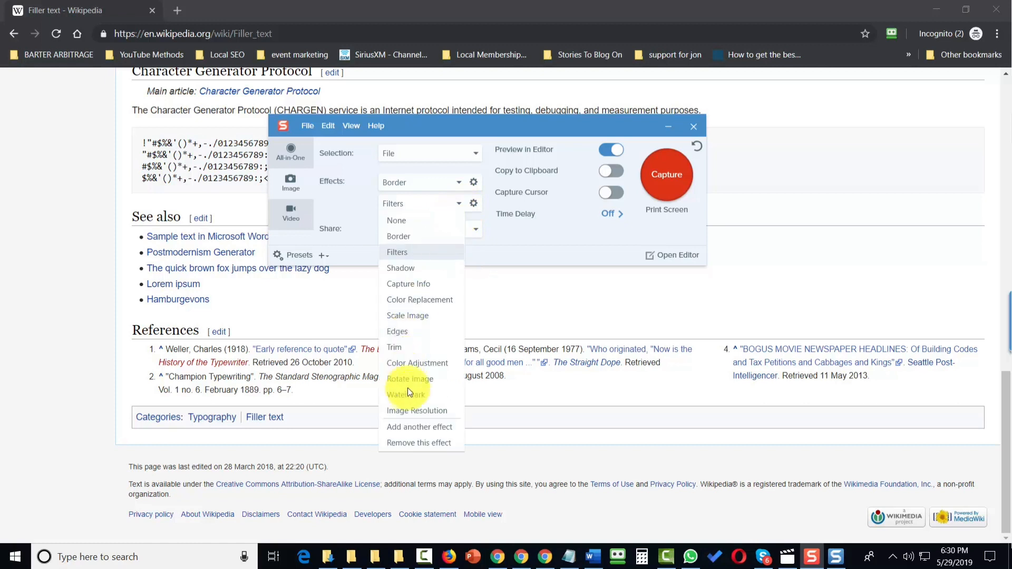
{"action": "left_click", "coordinate": [416, 428]}
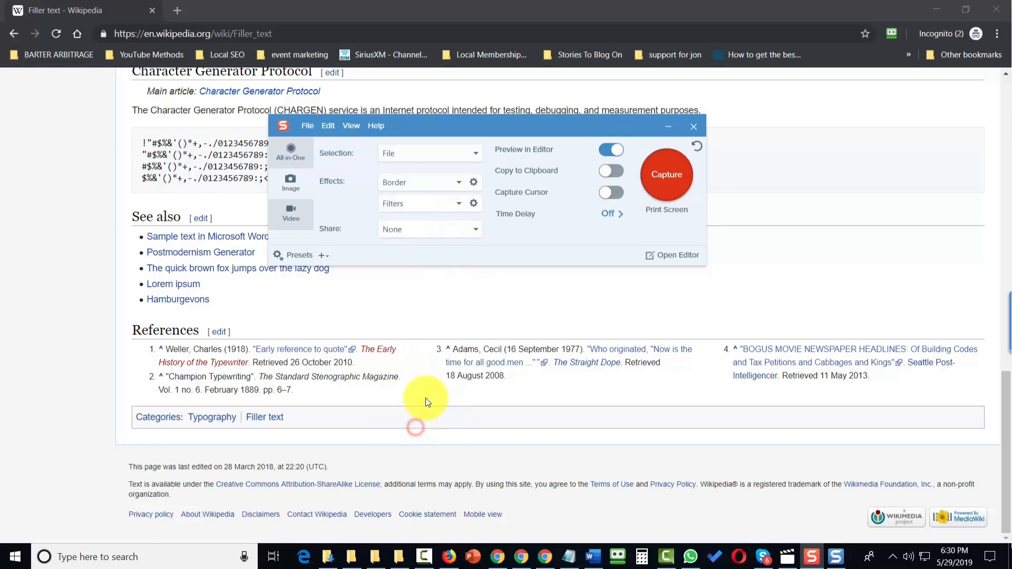
{"action": "left_click", "coordinate": [473, 226]}
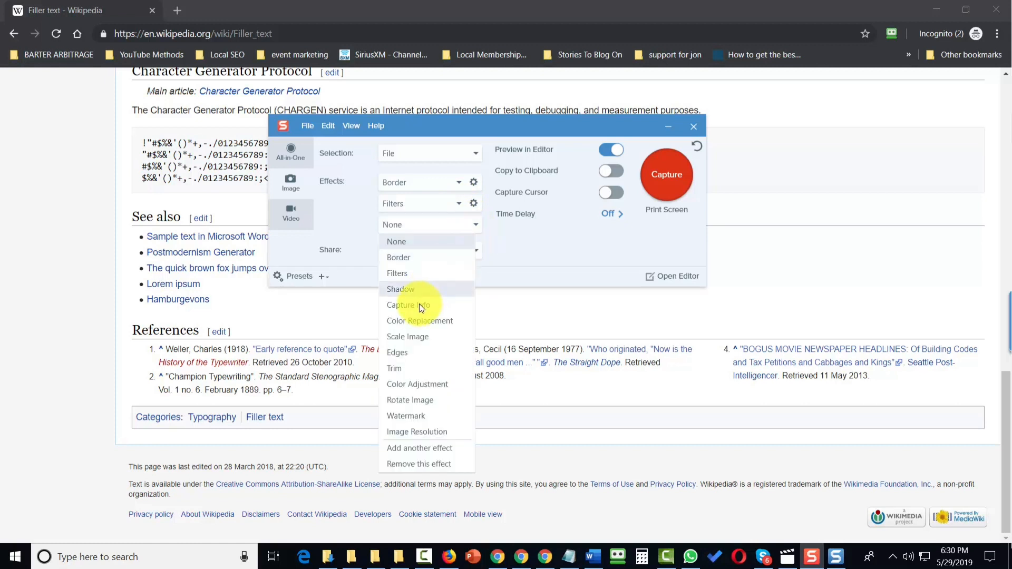
{"action": "left_click", "coordinate": [419, 304]}
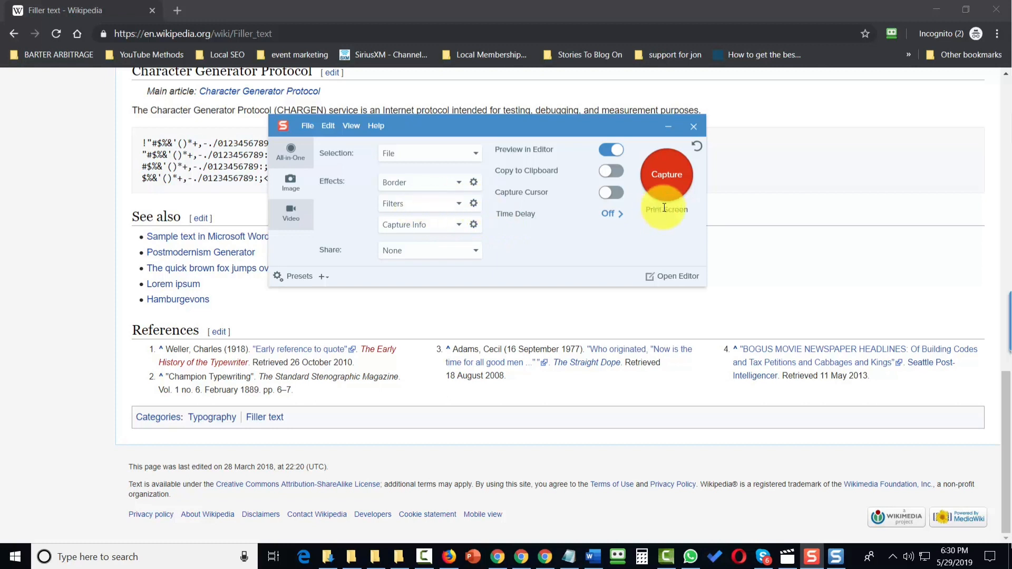
Step: Capture Screenshot (1).png with the combined Border, Filters and Capture Info effects
{"action": "left_click", "coordinate": [660, 177]}
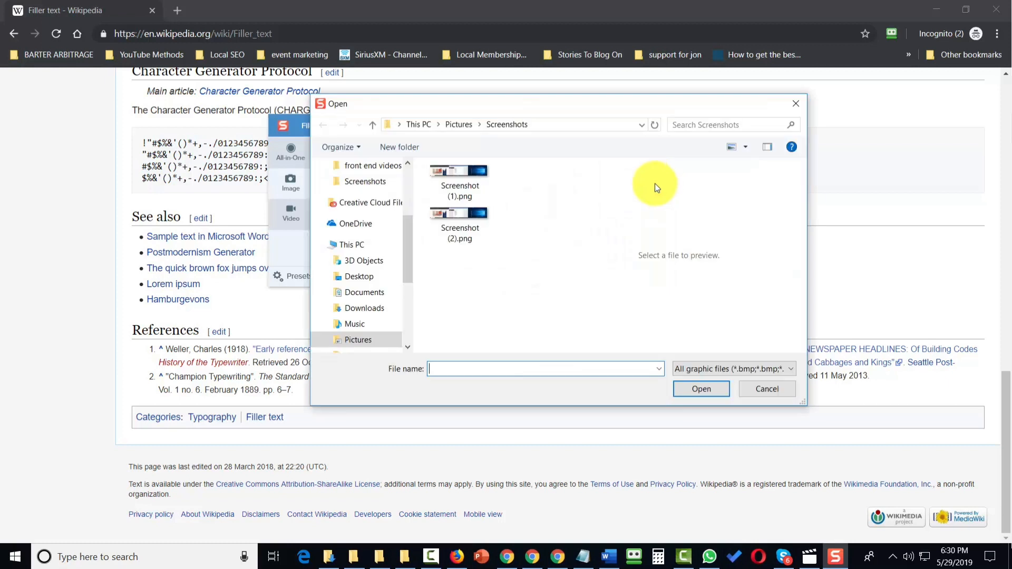
{"action": "left_click", "coordinate": [443, 172]}
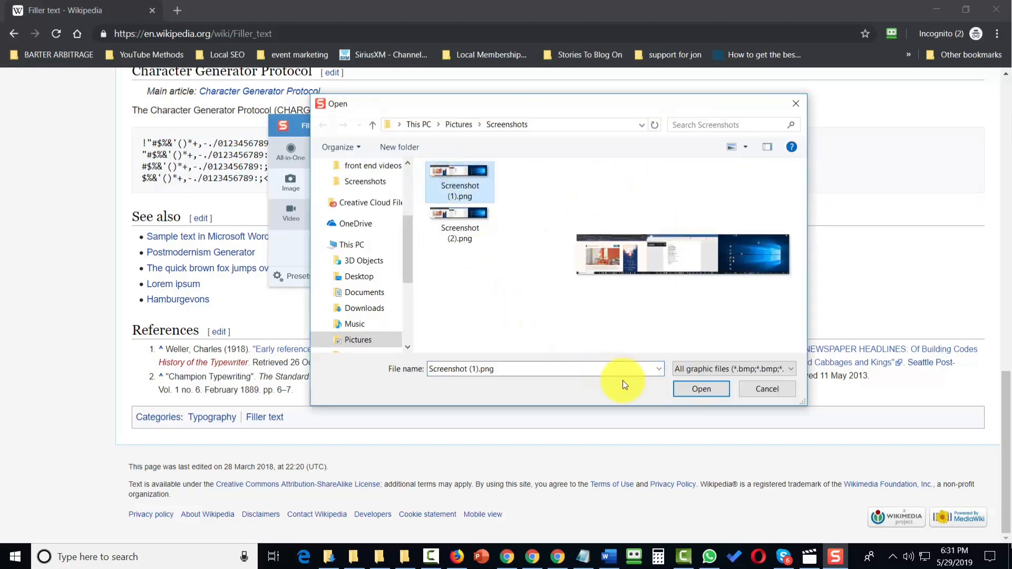
{"action": "left_click", "coordinate": [704, 388]}
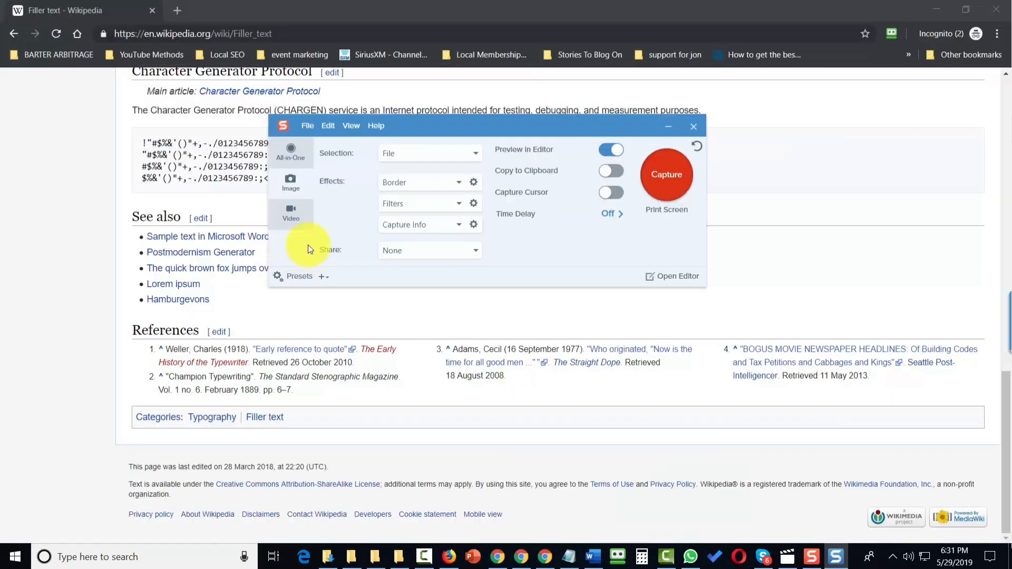
Step: Remove the Capture Info and Filters effects, leaving only Border
{"action": "left_click", "coordinate": [457, 225]}
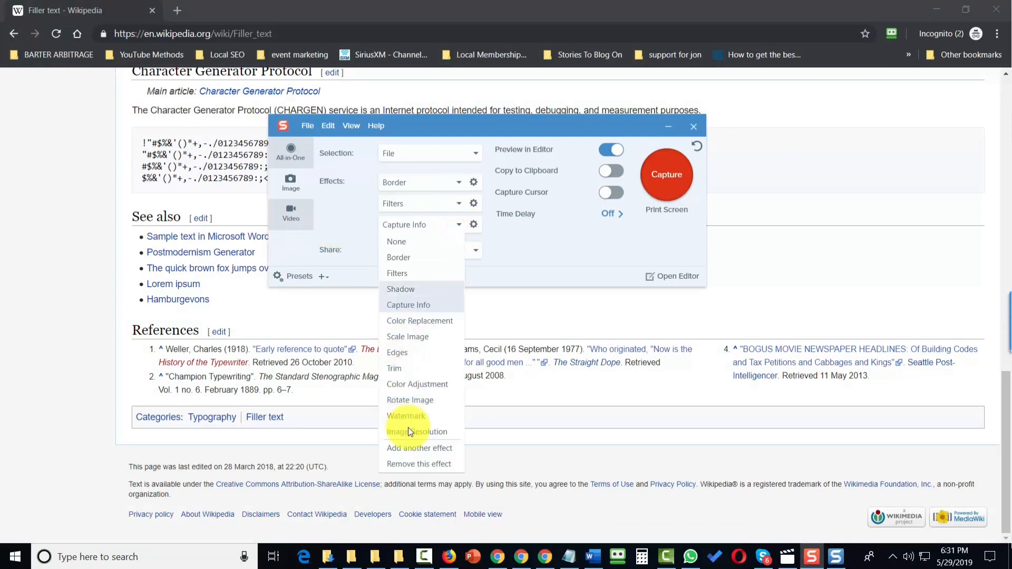
{"action": "left_click", "coordinate": [441, 466]}
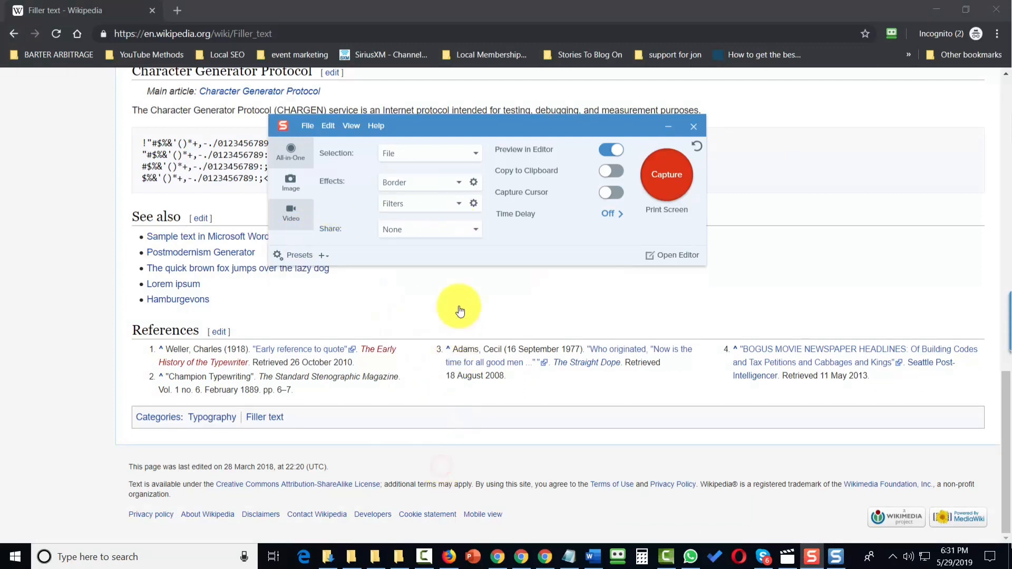
{"action": "left_click", "coordinate": [459, 202]}
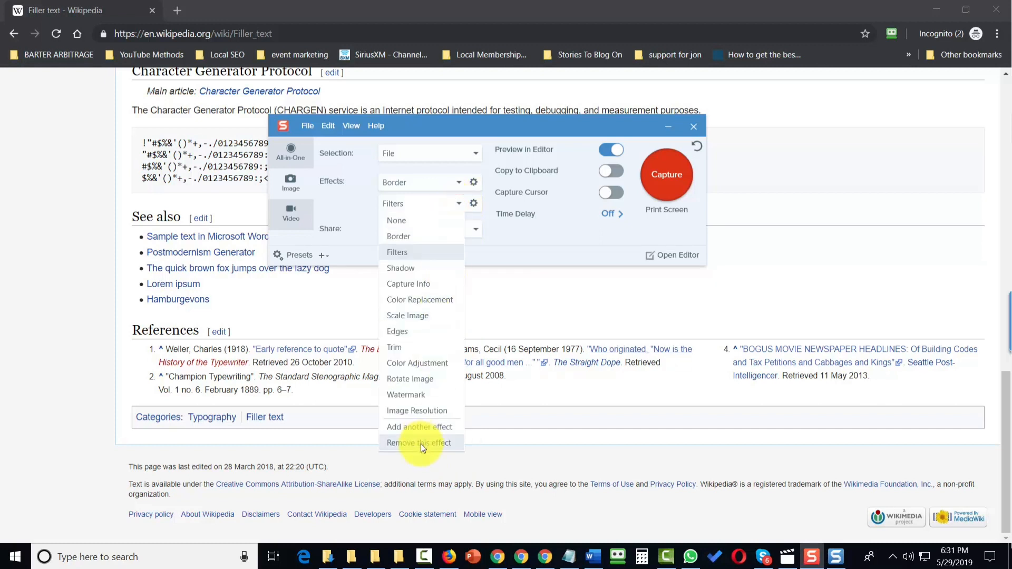
{"action": "left_click", "coordinate": [420, 444]}
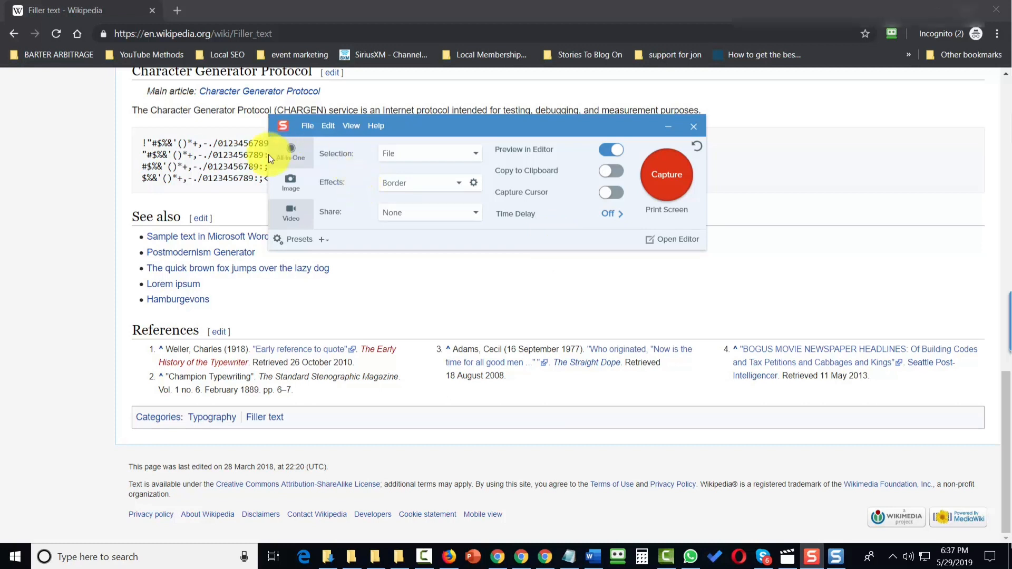
Step: Set the share destination to File and the selection mode to Region
{"action": "left_click", "coordinate": [464, 216]}
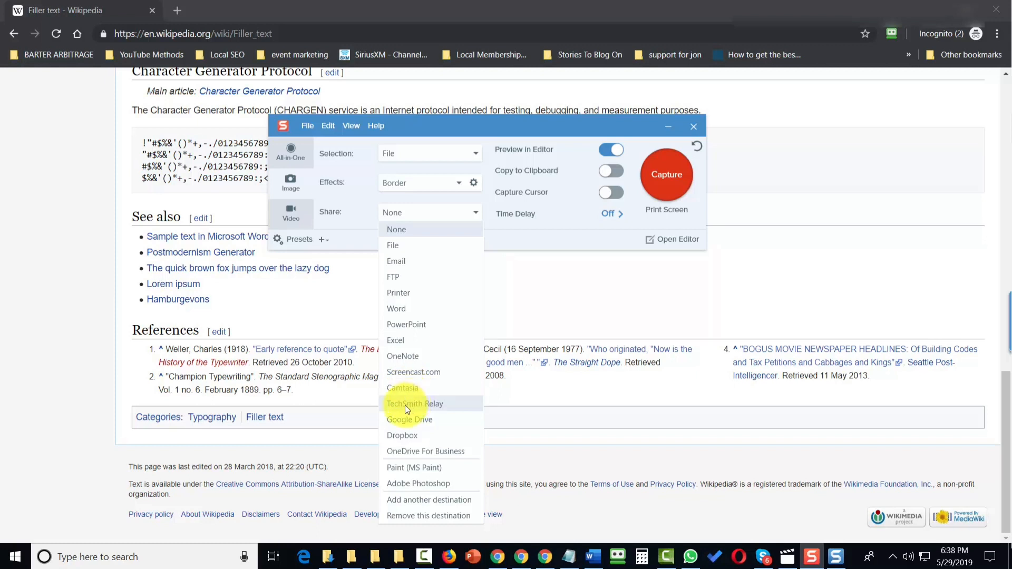
{"action": "left_click", "coordinate": [395, 247]}
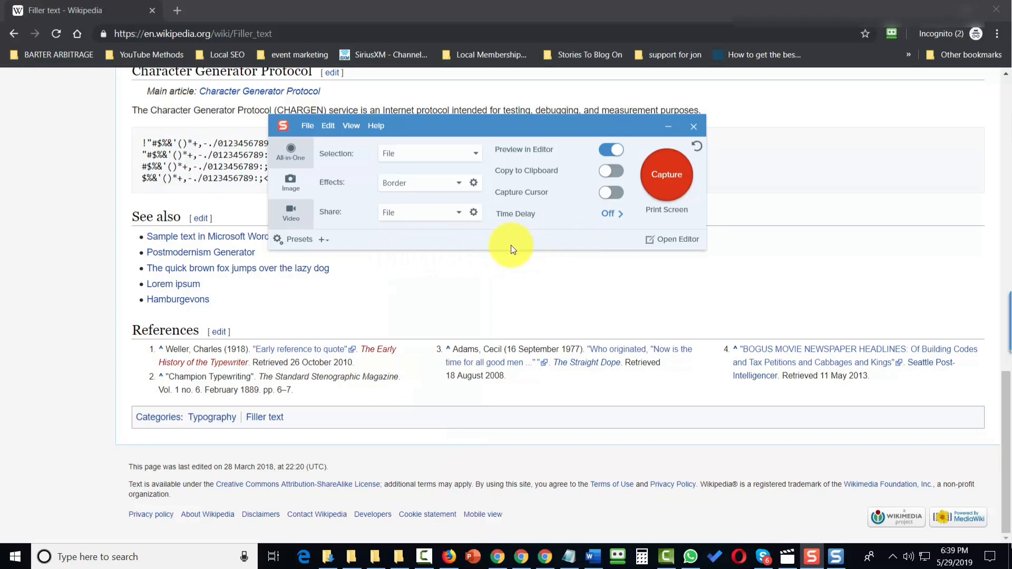
{"action": "left_click", "coordinate": [472, 149]}
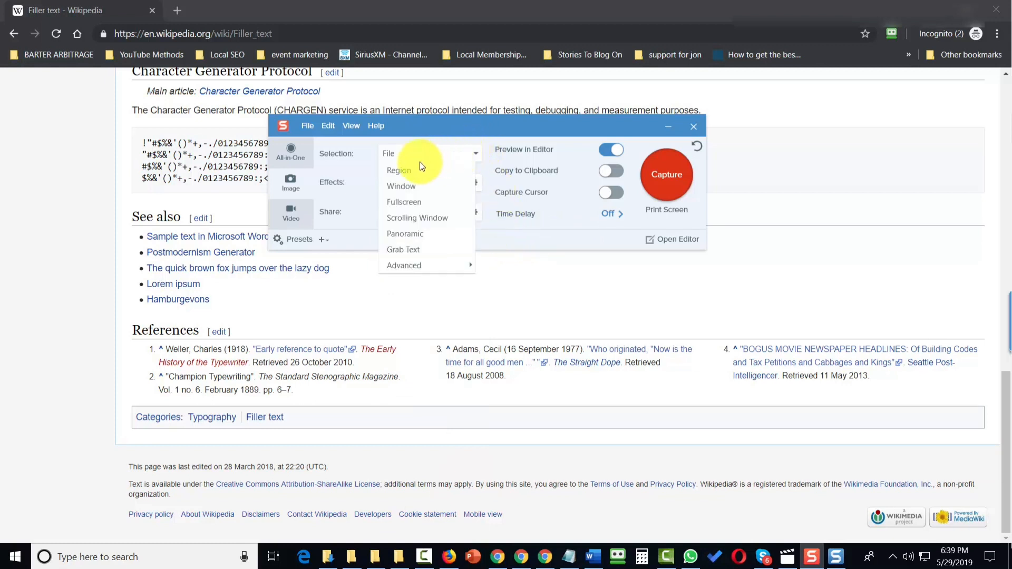
{"action": "left_click", "coordinate": [403, 169]}
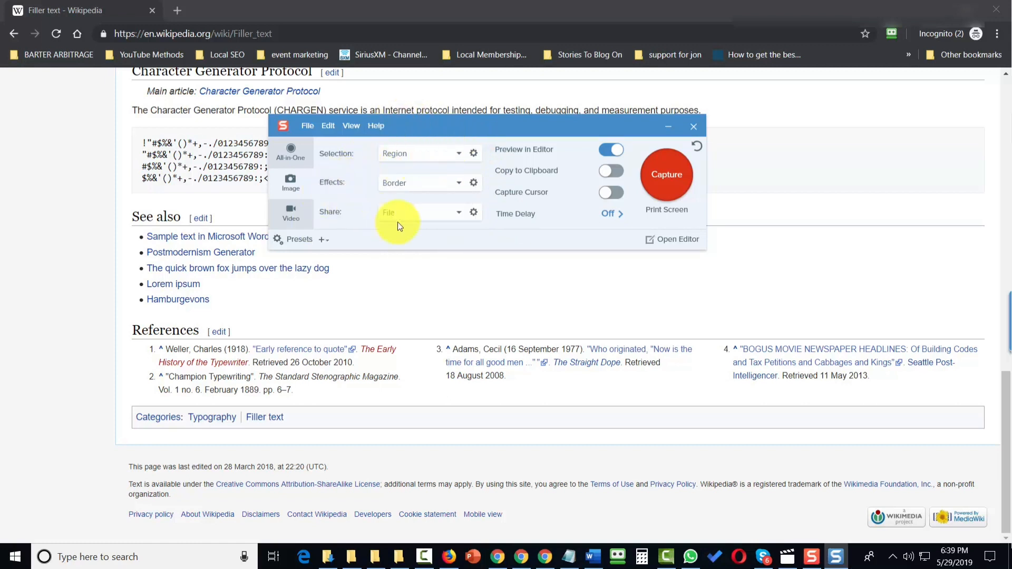
Step: Open the File share properties and set the image file type to PDF - Adobe Portable Document Format
{"action": "left_click", "coordinate": [473, 213]}
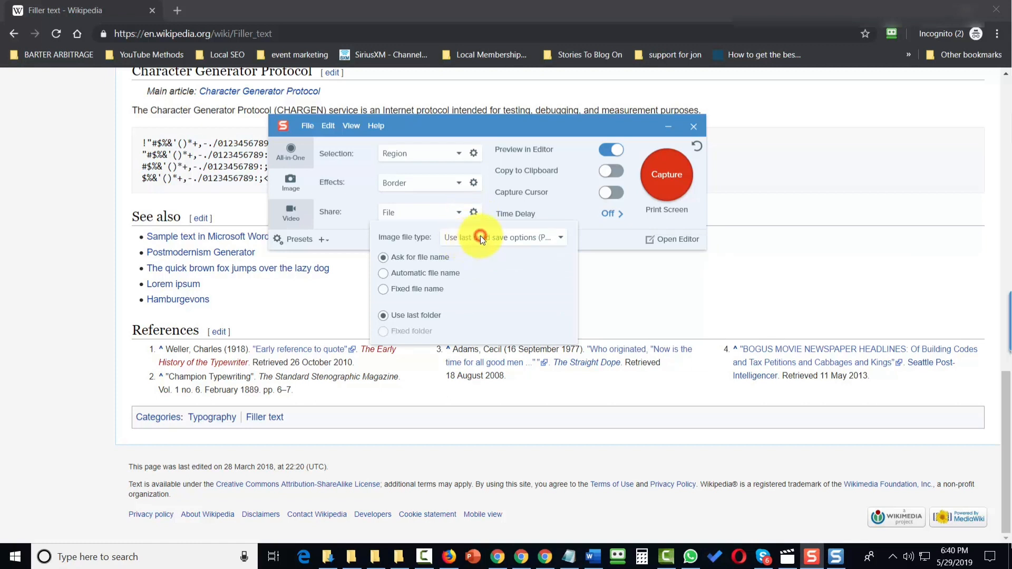
{"action": "left_click", "coordinate": [480, 237]}
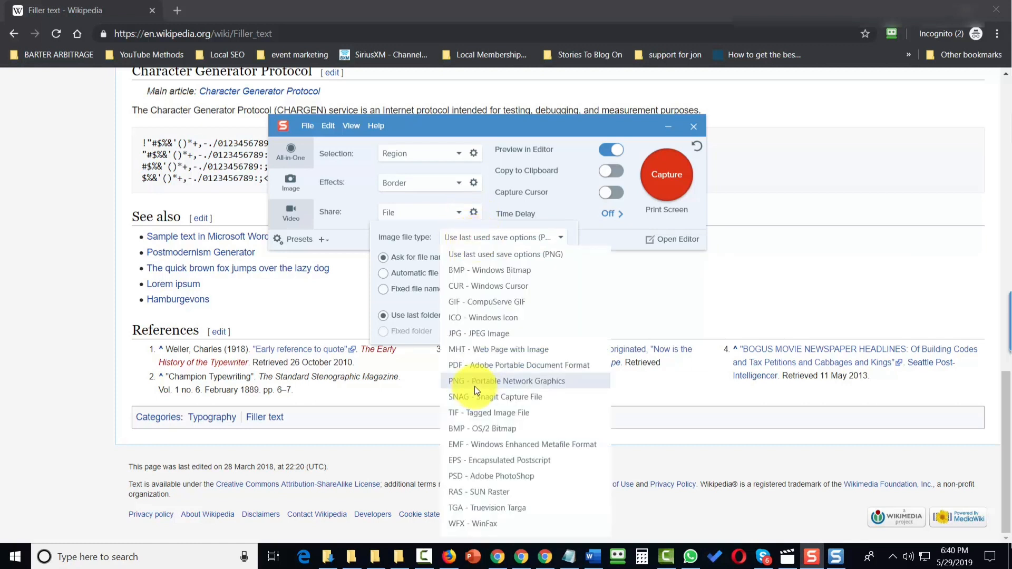
{"action": "left_click", "coordinate": [491, 368]}
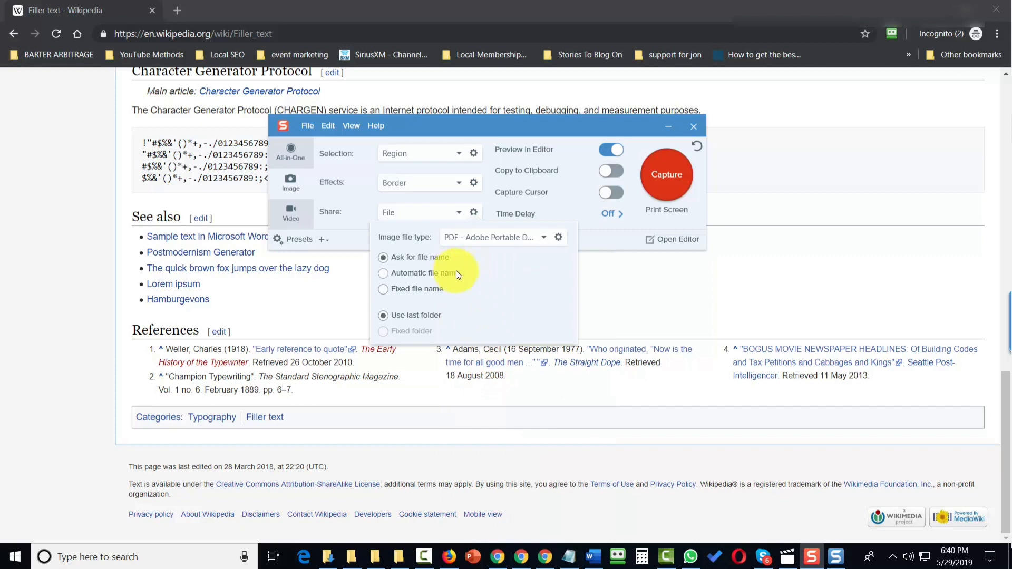
Step: Switch to automatic file naming and open the automatic naming settings
{"action": "left_click", "coordinate": [381, 273]}
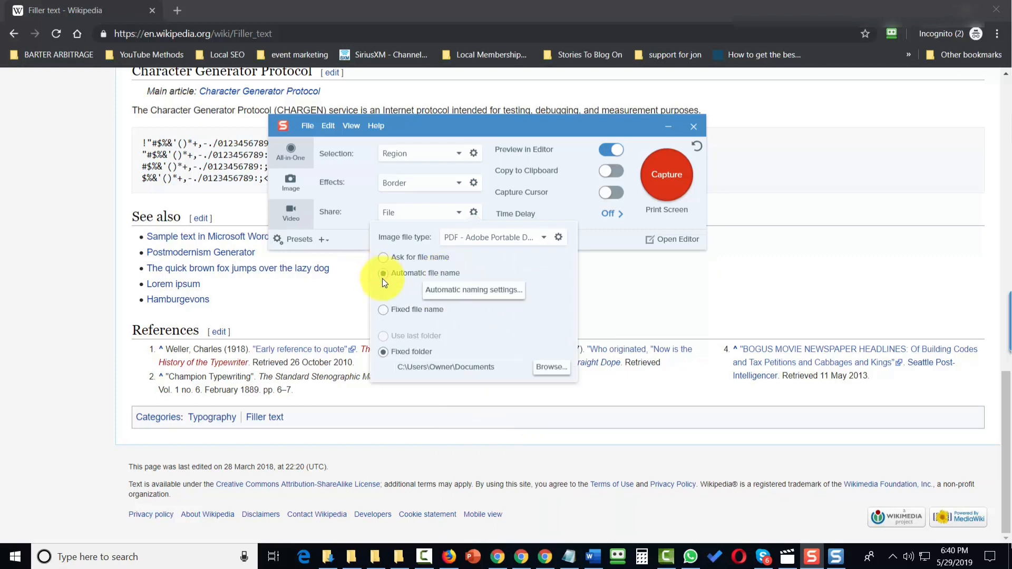
{"action": "left_click", "coordinate": [467, 296]}
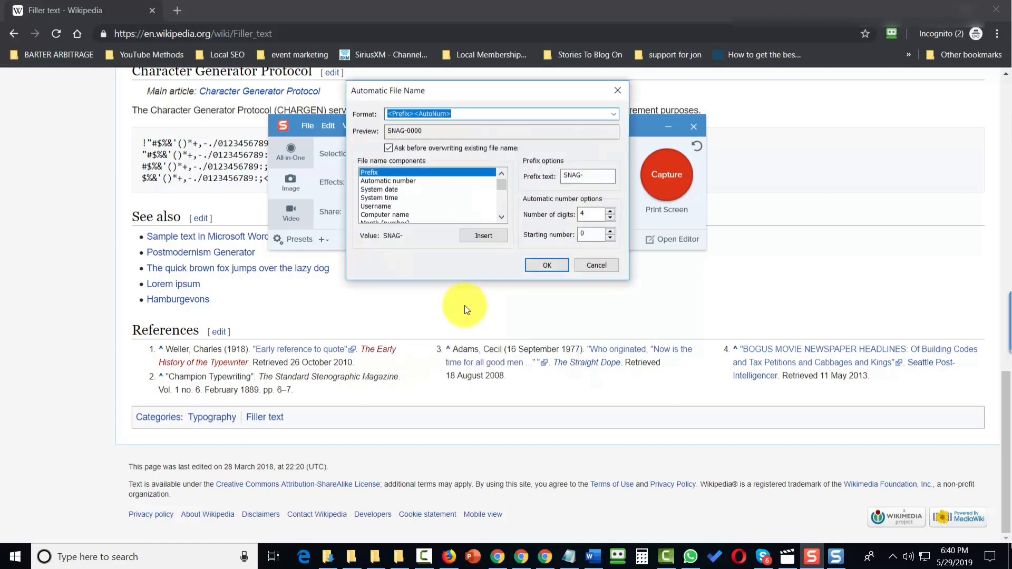
Step: Set the automatic file name format to "tutorial" followed by the automatic number and confirm
{"action": "type", "text": "tutorial"}
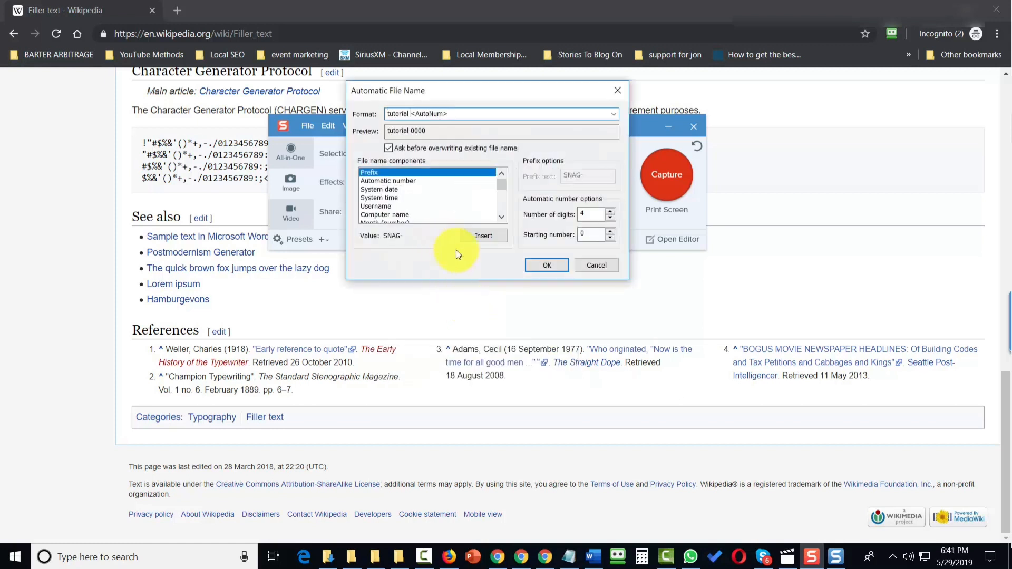
{"action": "left_click", "coordinate": [536, 267]}
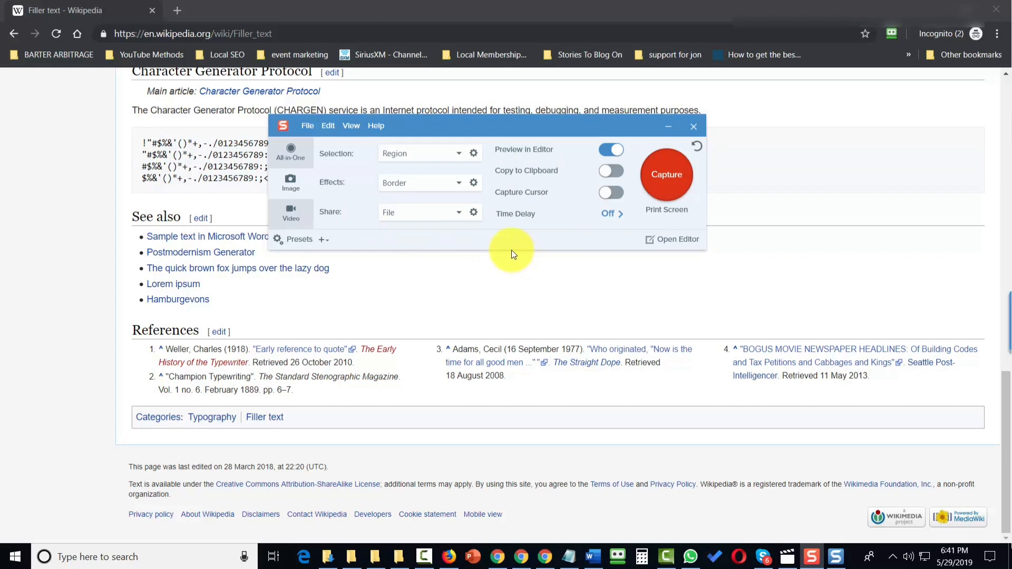
Step: Capture a region of the Wikipedia page from the Character Generator Protocol text down to the See also list
{"action": "left_click", "coordinate": [651, 190]}
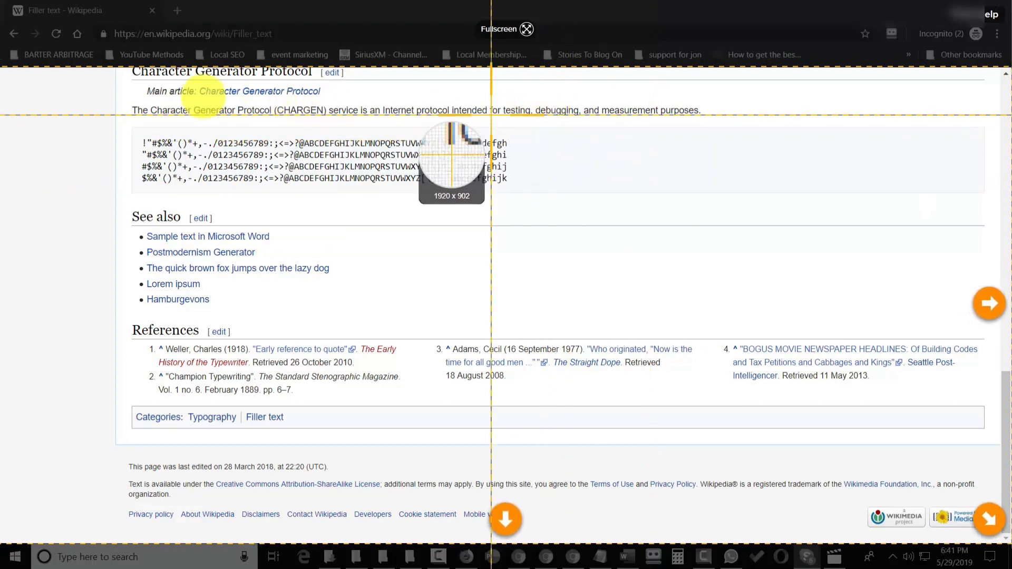
{"action": "left_click", "coordinate": [132, 86]}
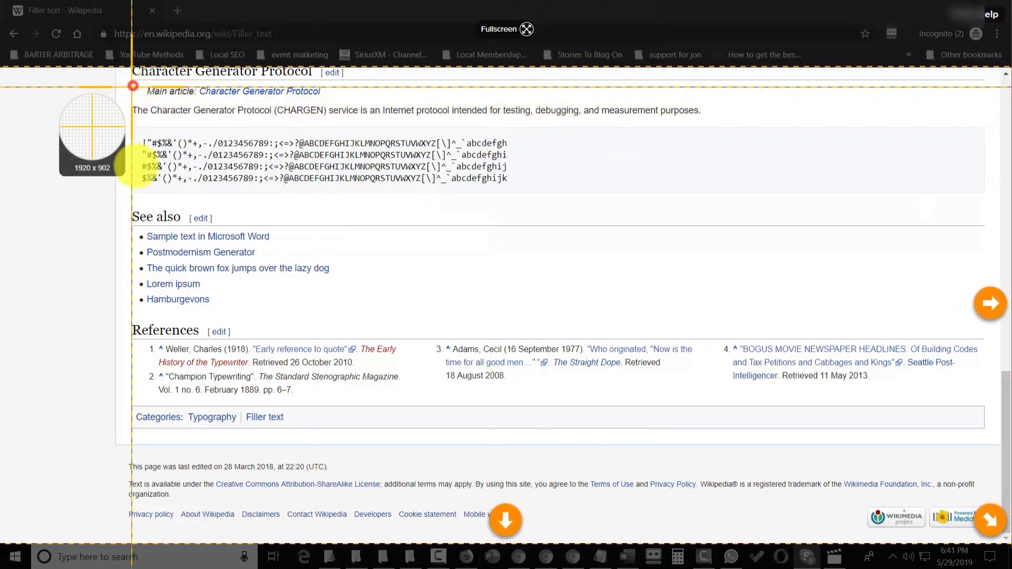
{"action": "left_click_drag", "start_coordinate": [131, 86], "coordinate": [538, 329]}
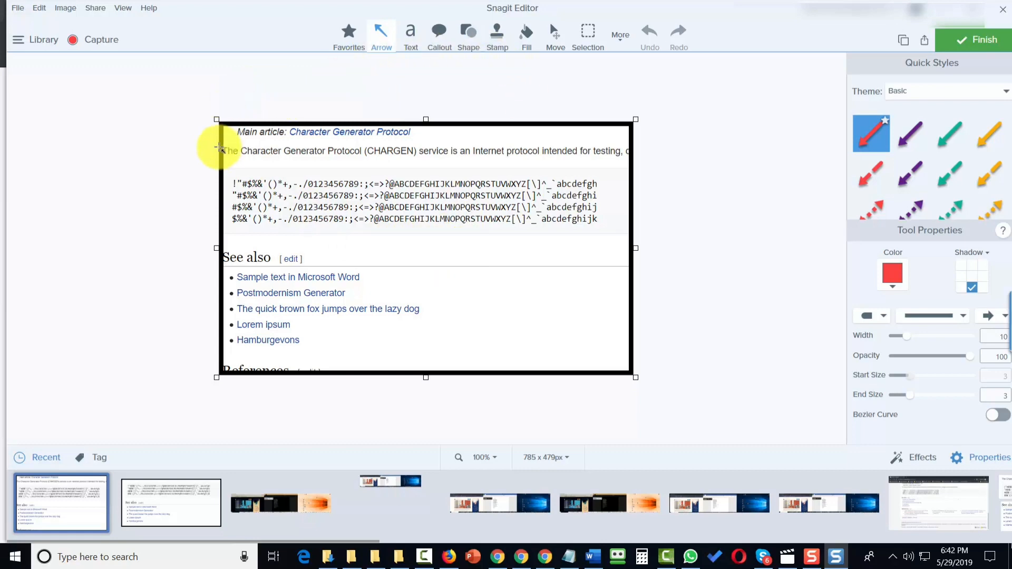
Step: Close the editor without saving the capture
{"action": "left_click", "coordinate": [17, 8]}
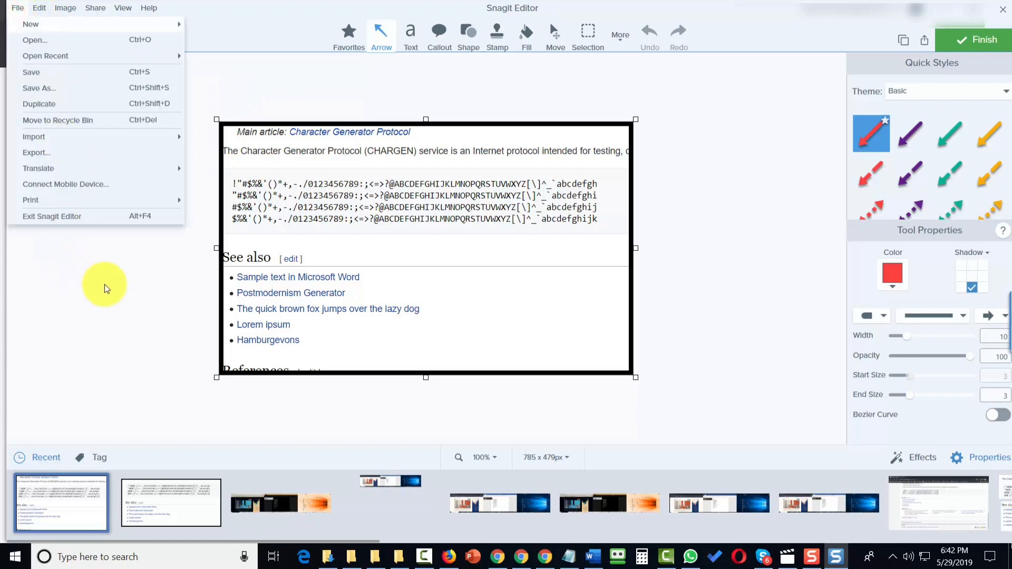
{"action": "left_click", "coordinate": [129, 307]}
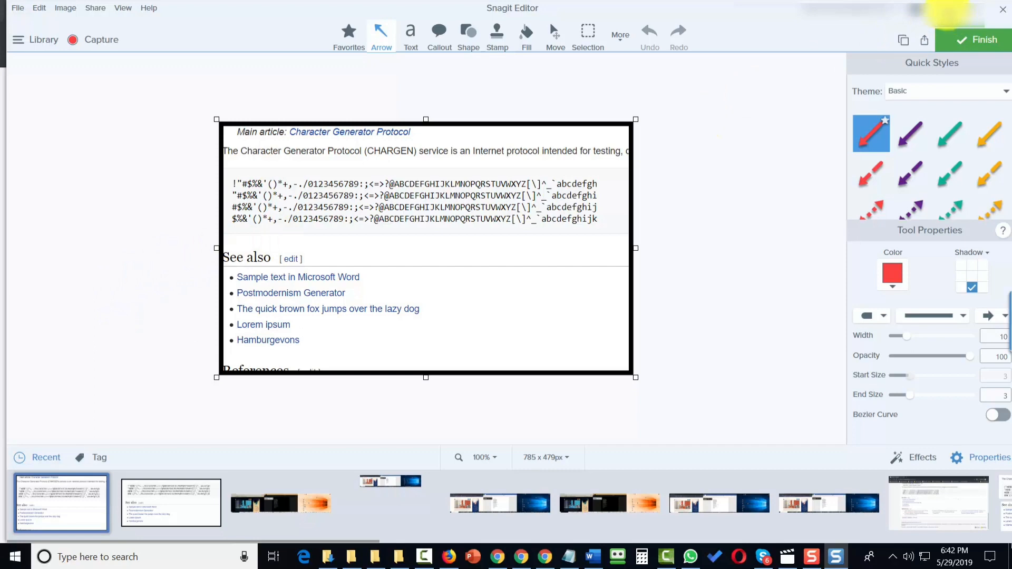
{"action": "left_click", "coordinate": [944, 11]}
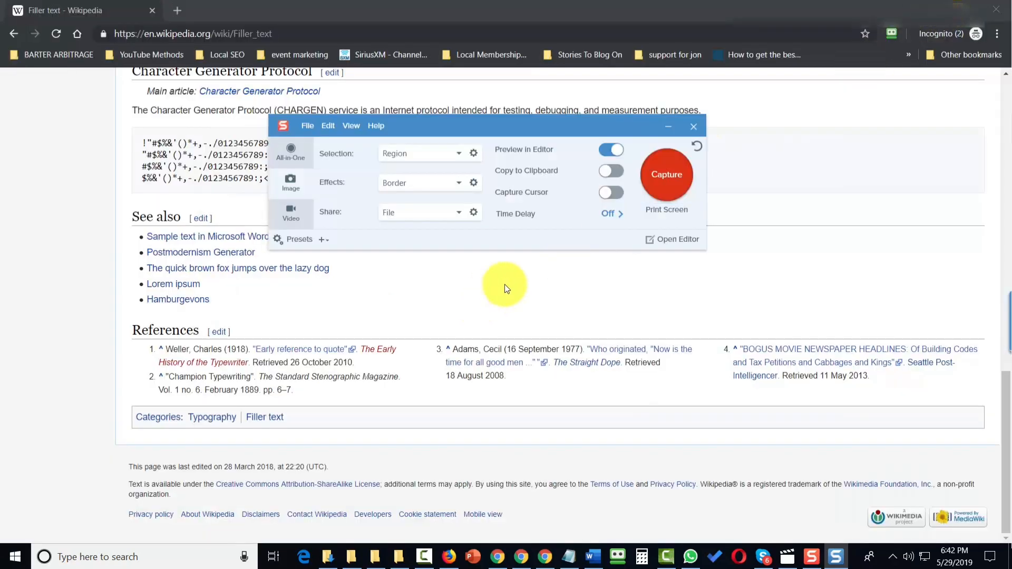
Step: Turn off Preview in Editor in the capture settings
{"action": "left_click", "coordinate": [598, 152]}
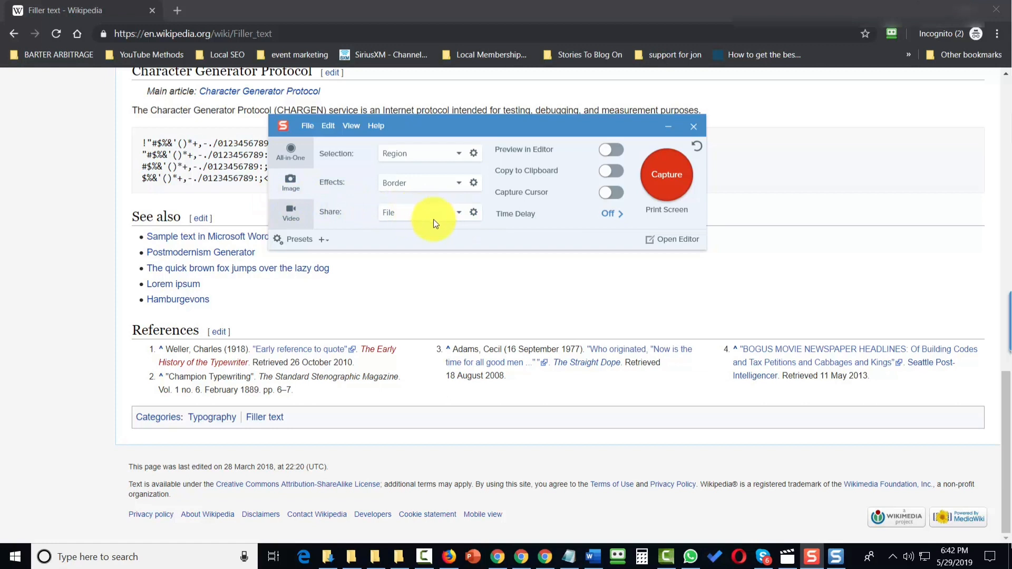
{"action": "left_click", "coordinate": [473, 212]}
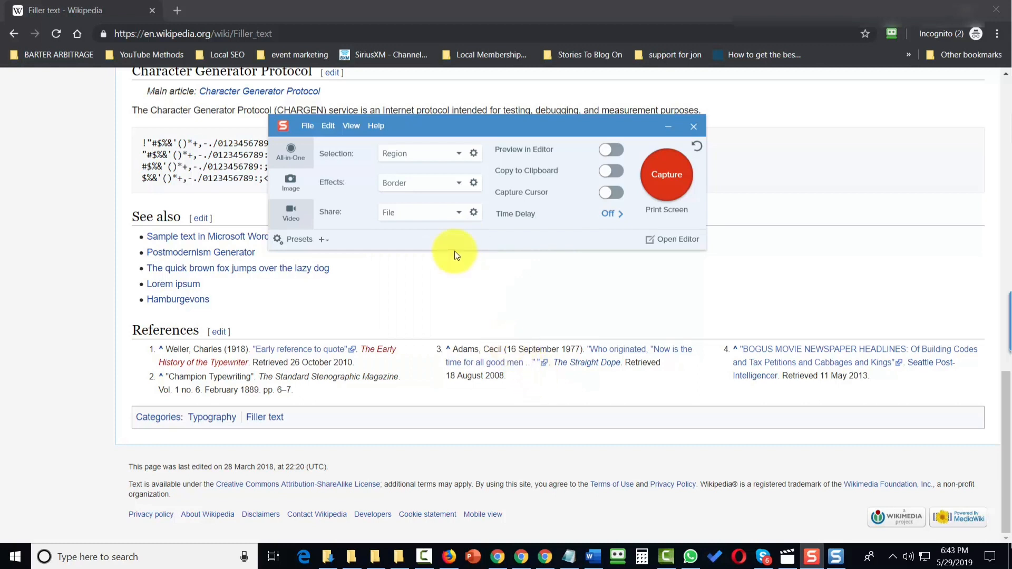
Step: Capture a region of the Wikipedia page straight to a file and open the resulting tutorial PDF
{"action": "left_click", "coordinate": [663, 178]}
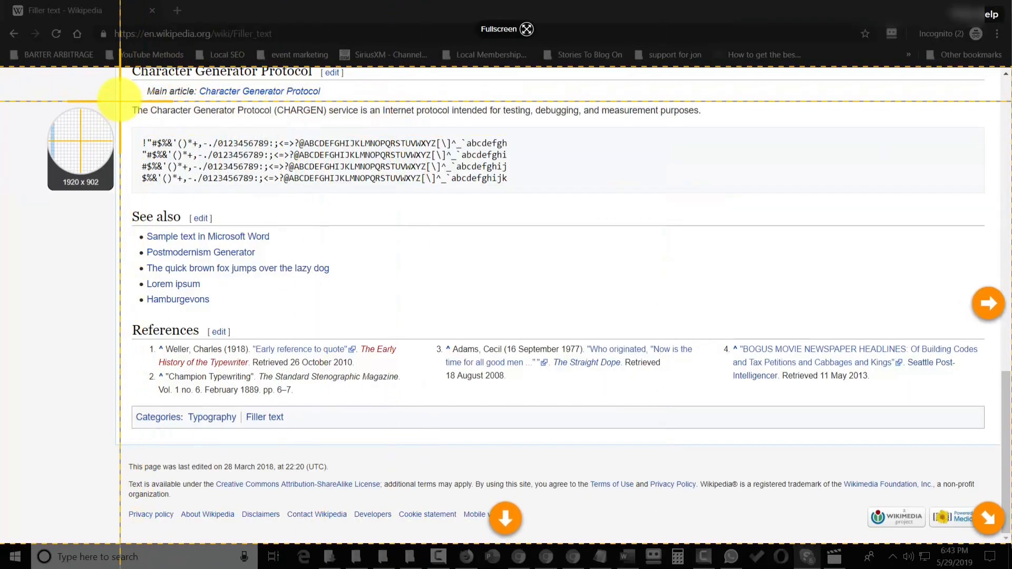
{"action": "left_click_drag", "start_coordinate": [118, 100], "coordinate": [591, 325]}
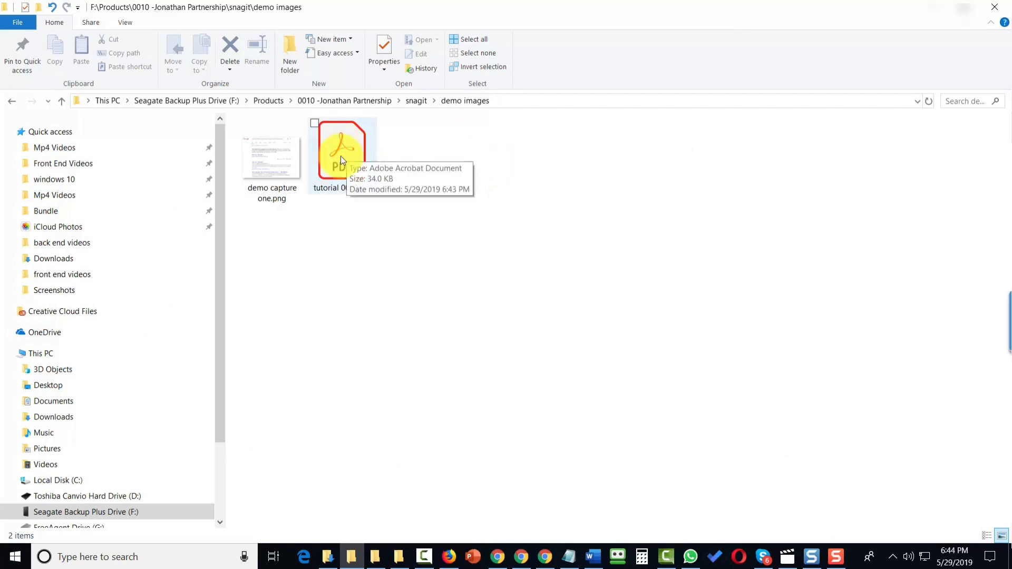
{"action": "double_click", "coordinate": [341, 158]}
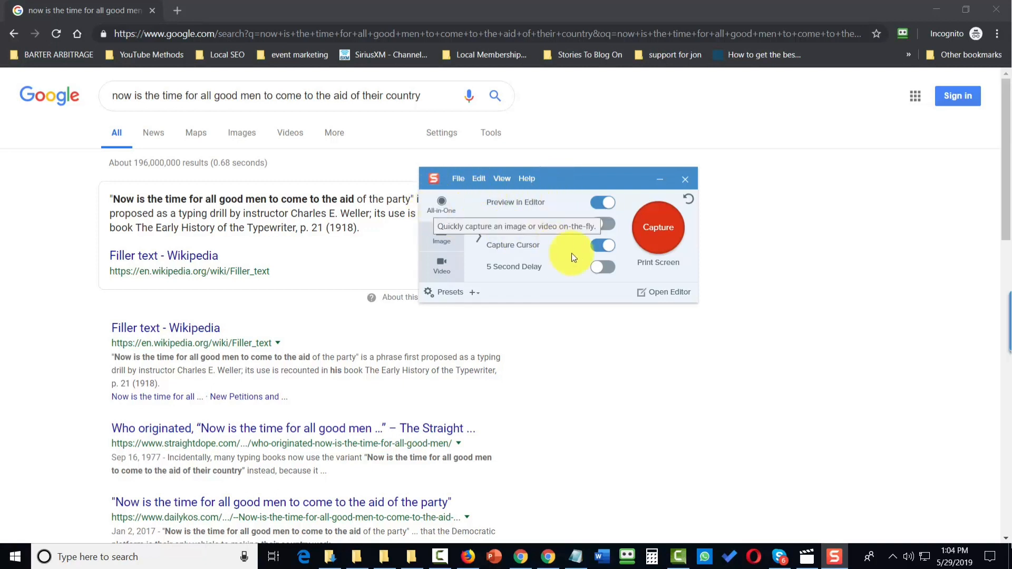
Step: Capture an image of the Google search results region, about 1084 x 771 px
{"action": "left_click", "coordinate": [657, 230]}
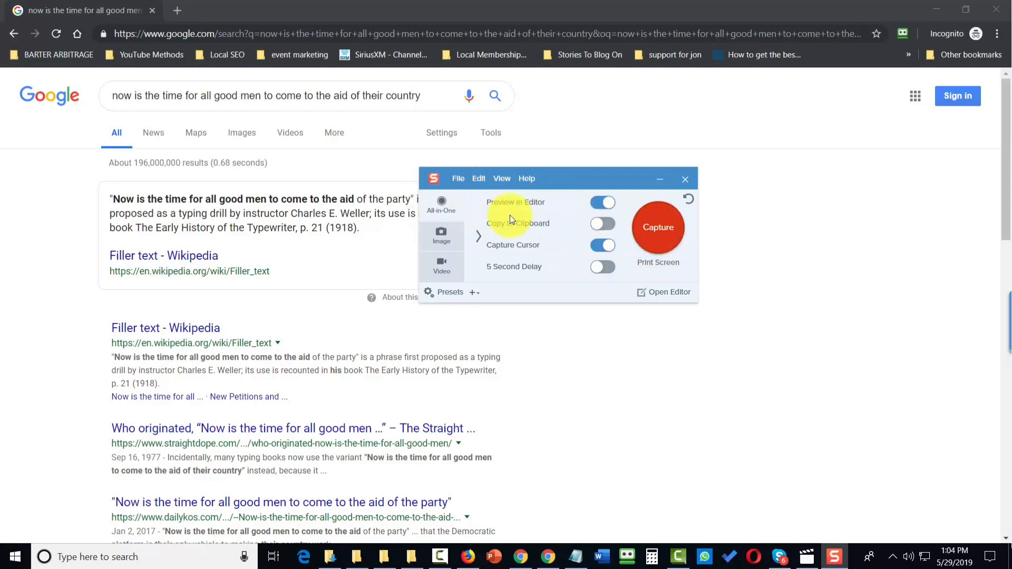
{"action": "left_click", "coordinate": [647, 232]}
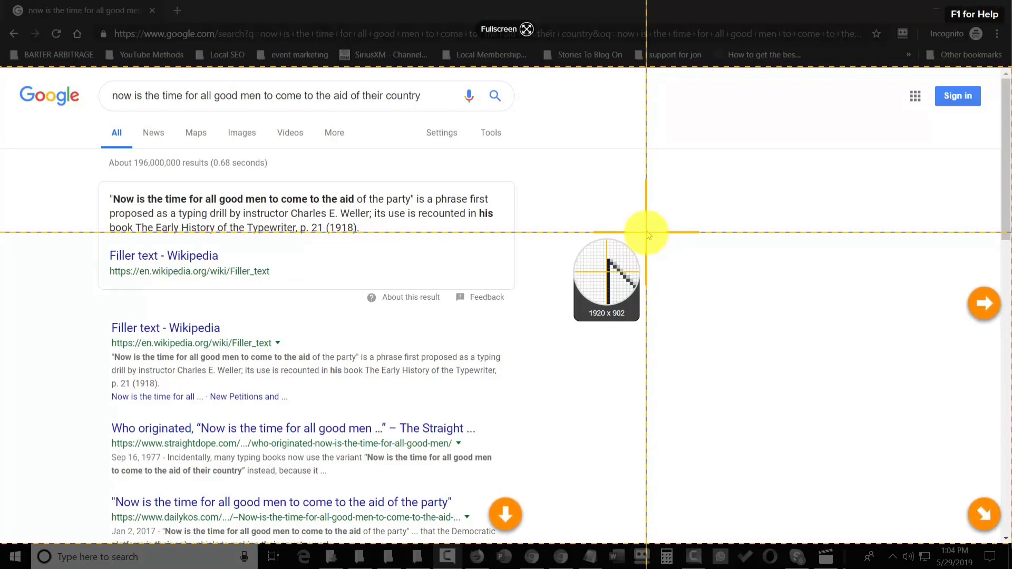
{"action": "left_click", "coordinate": [648, 235]}
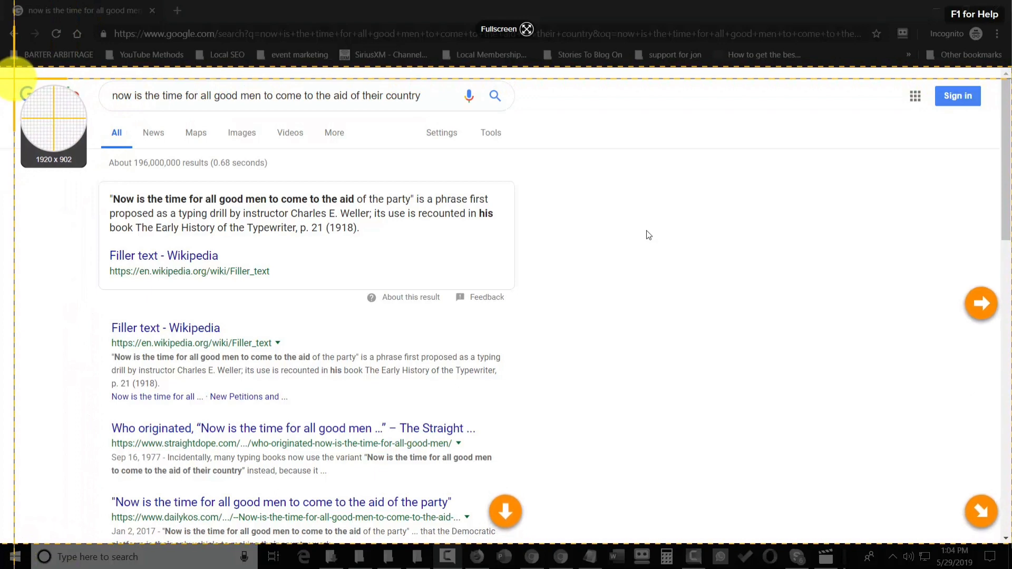
{"action": "left_click_drag", "start_coordinate": [13, 78], "coordinate": [586, 485]}
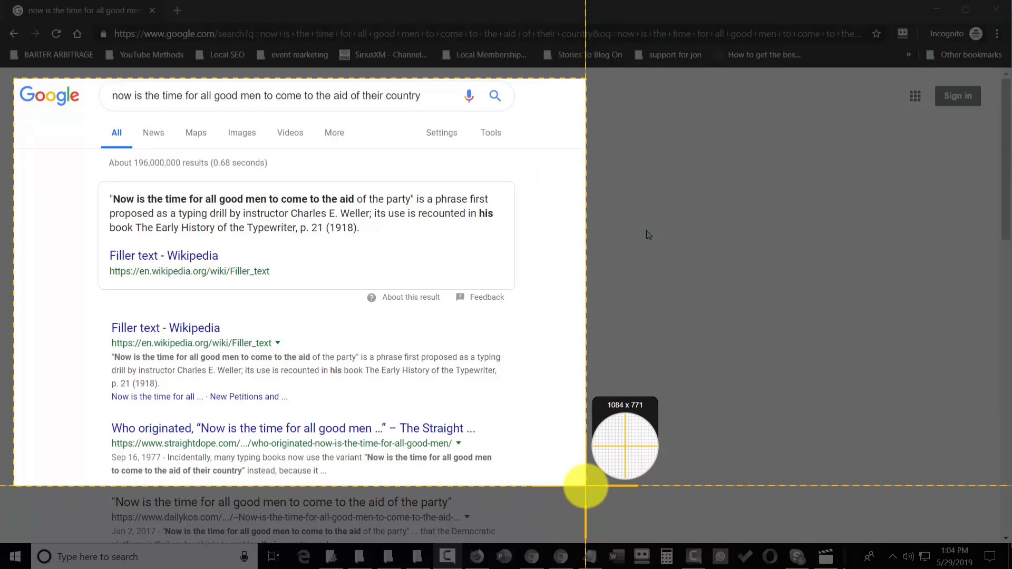
{"action": "left_click_drag", "start_coordinate": [586, 485], "coordinate": [586, 485]}
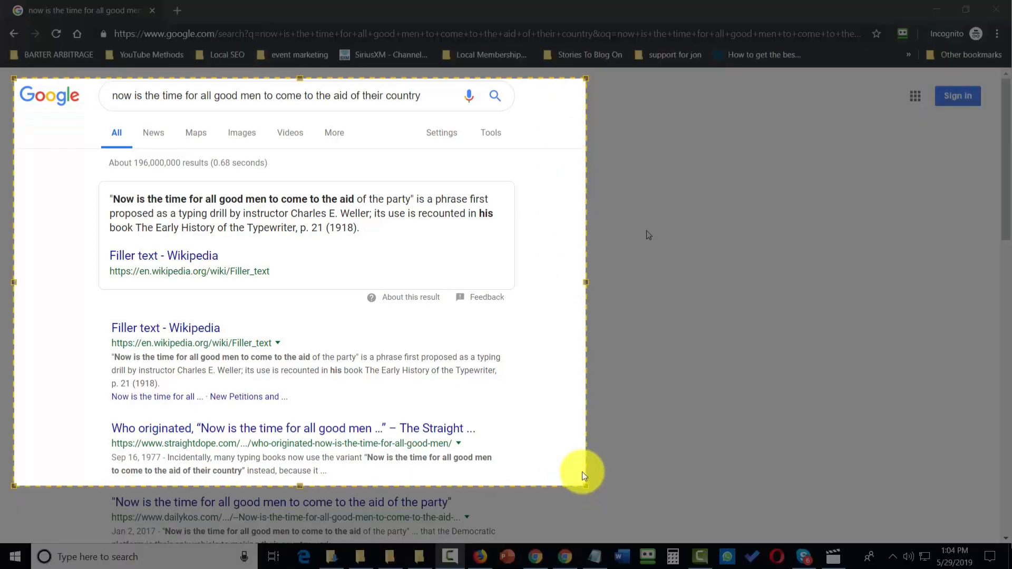
{"action": "left_click_drag", "start_coordinate": [582, 471], "coordinate": [582, 471]}
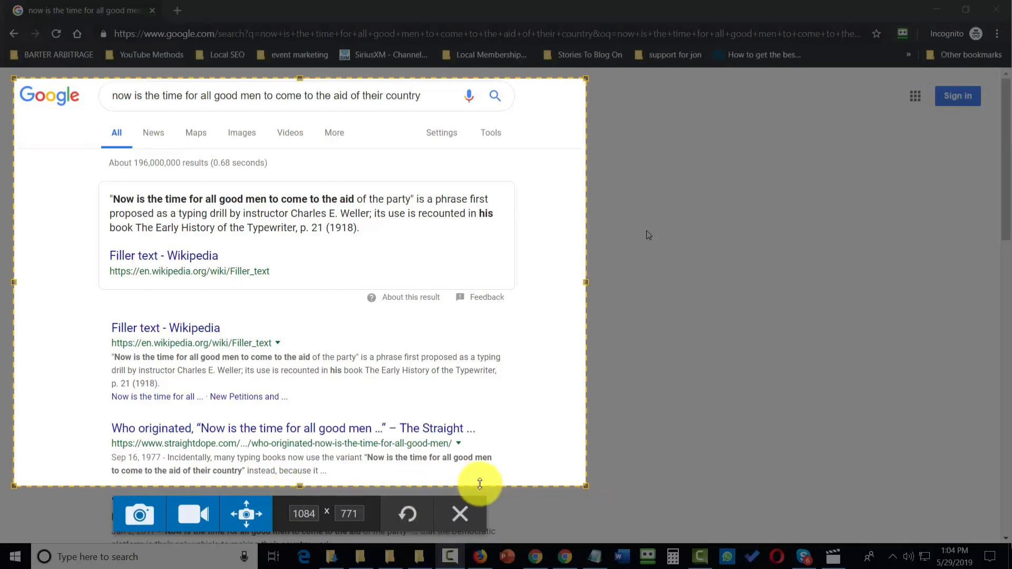
{"action": "left_click", "coordinate": [141, 517]}
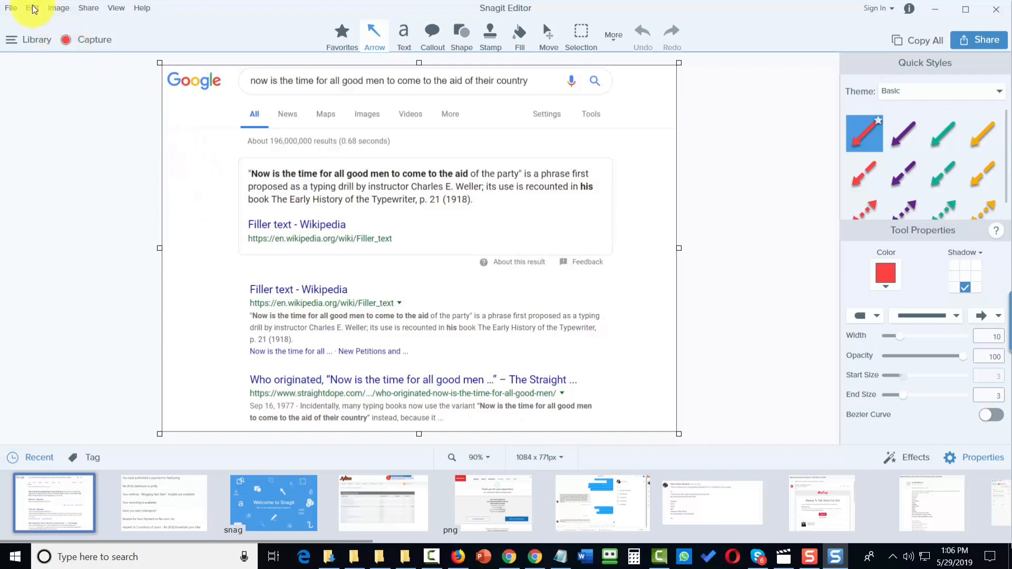
Step: Save the capture as a PNG file named demo capture one
{"action": "left_click", "coordinate": [12, 8]}
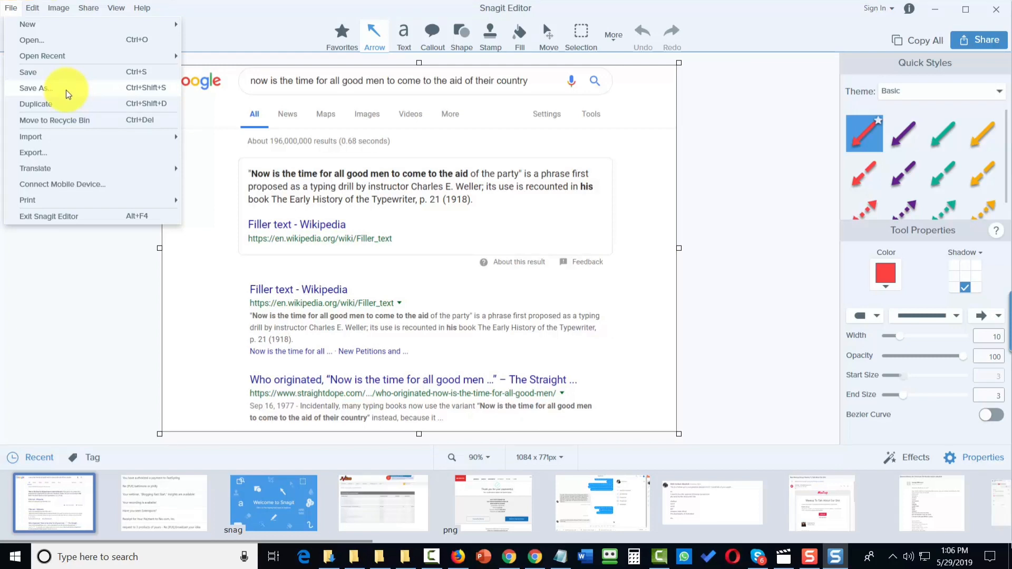
{"action": "left_click", "coordinate": [67, 94]}
{"action": "left_click", "coordinate": [548, 346]}
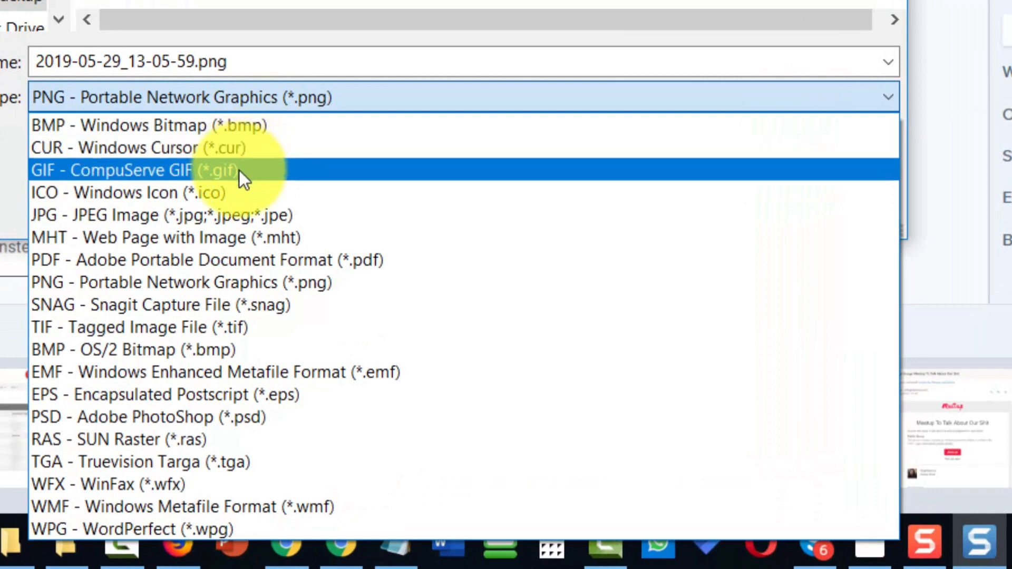
{"action": "left_click", "coordinate": [232, 99]}
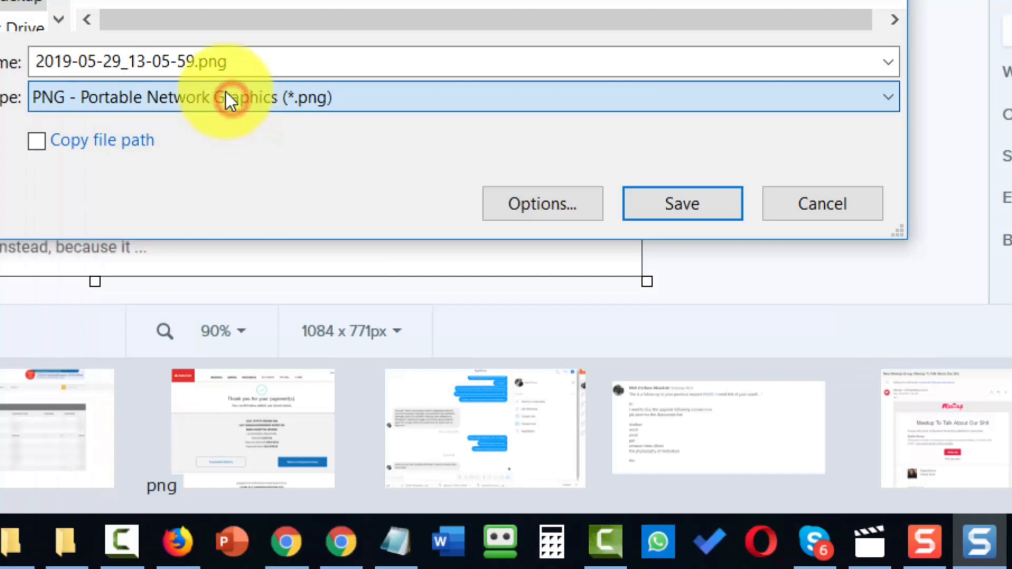
{"action": "double_click", "coordinate": [194, 52]}
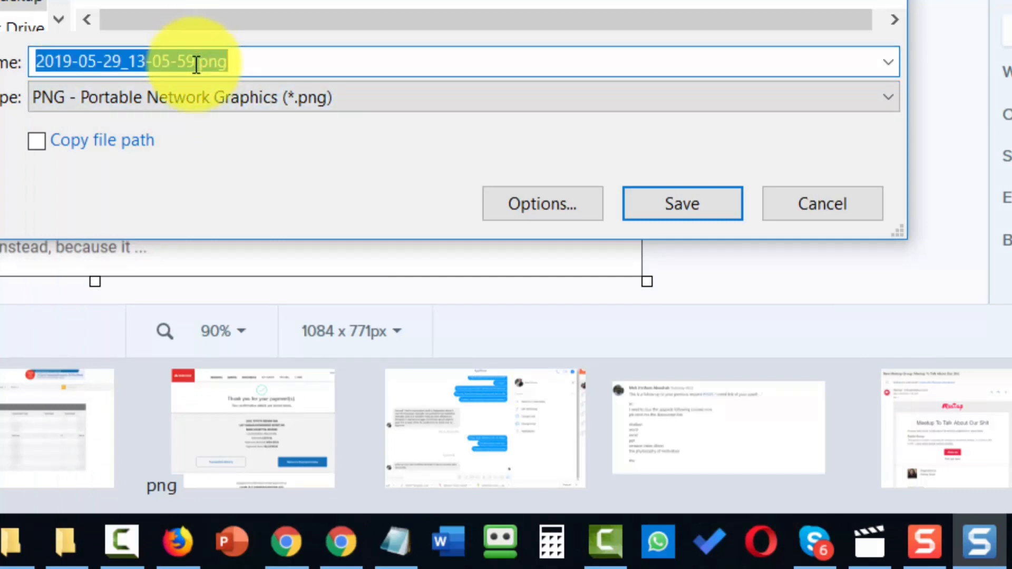
{"action": "type", "text": "demo capture one"}
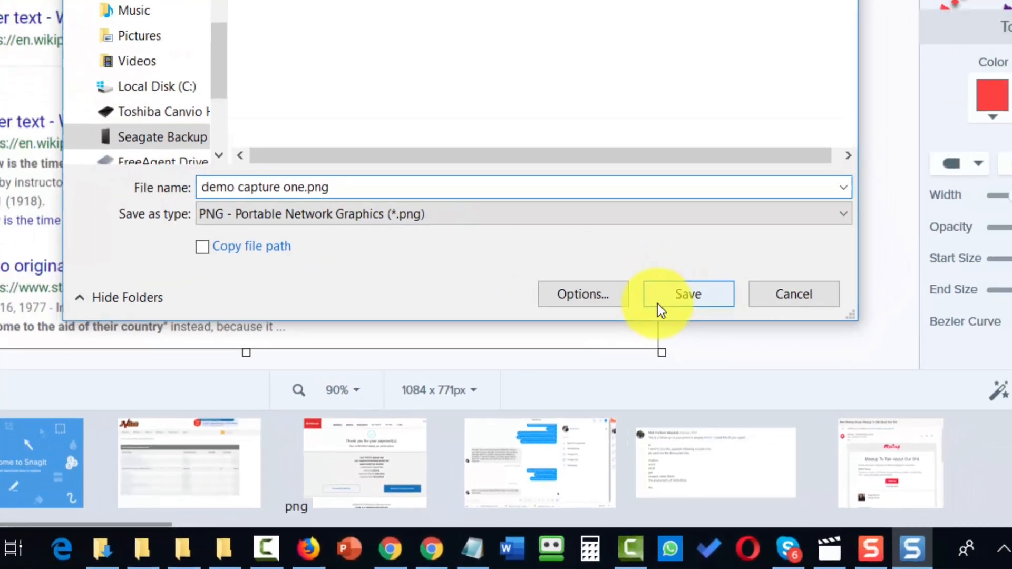
{"action": "left_click", "coordinate": [646, 213]}
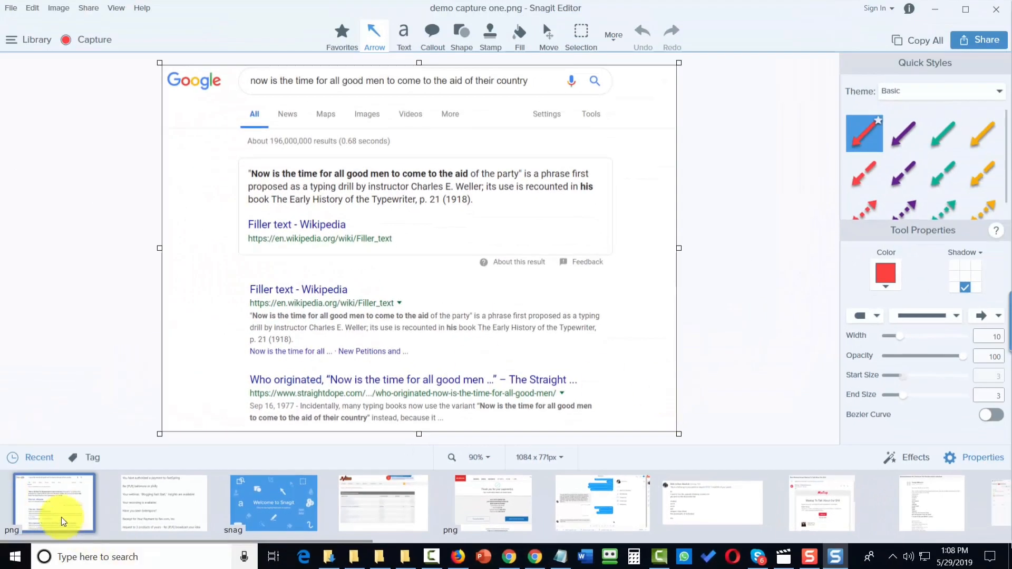
{"action": "mouse_move", "coordinate": [58, 513]}
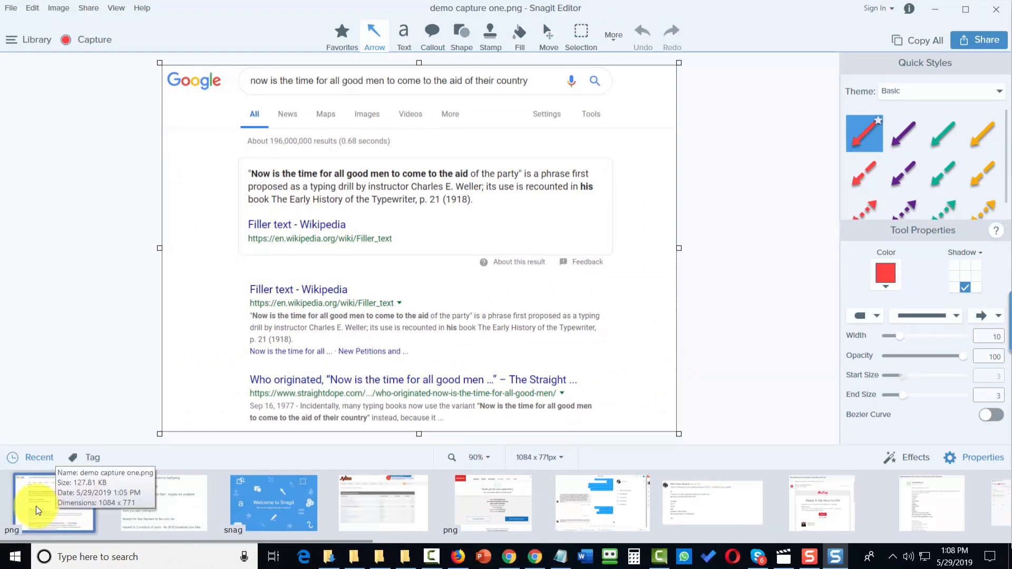